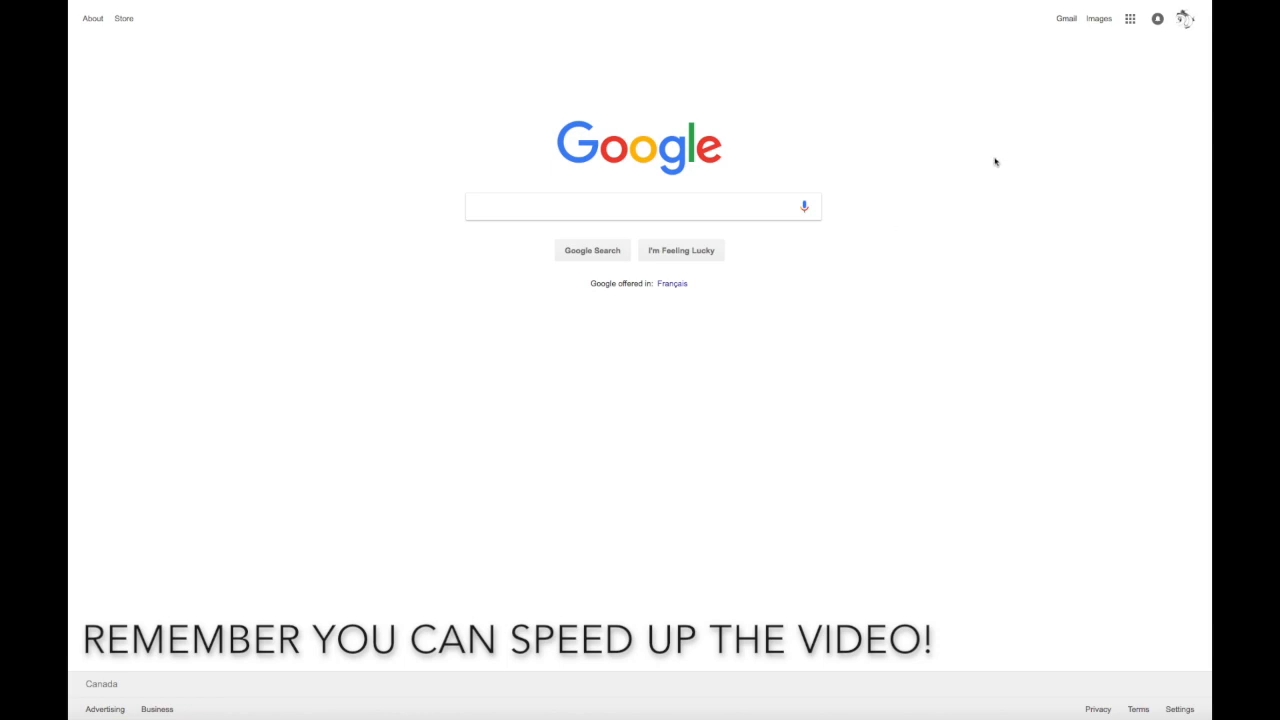
- Sign in to the class Google account with its saved e-mail and account password
left_click(1184, 19)
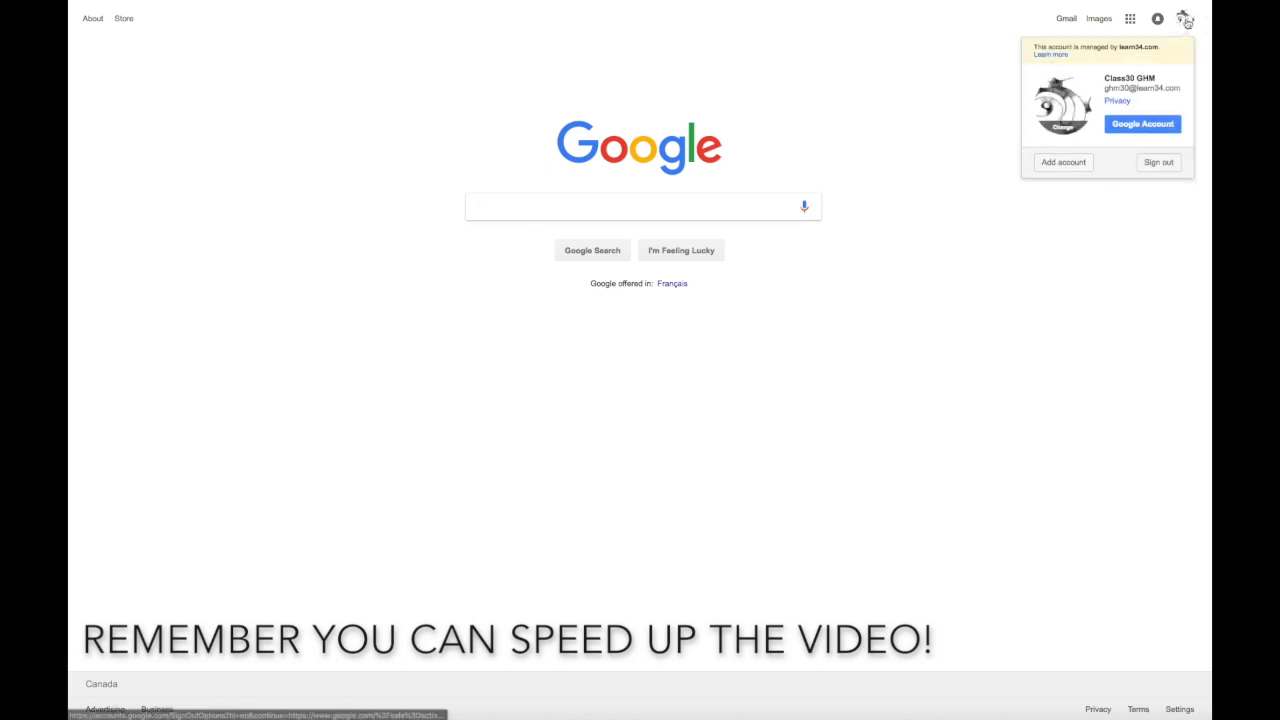
left_click(1057, 164)
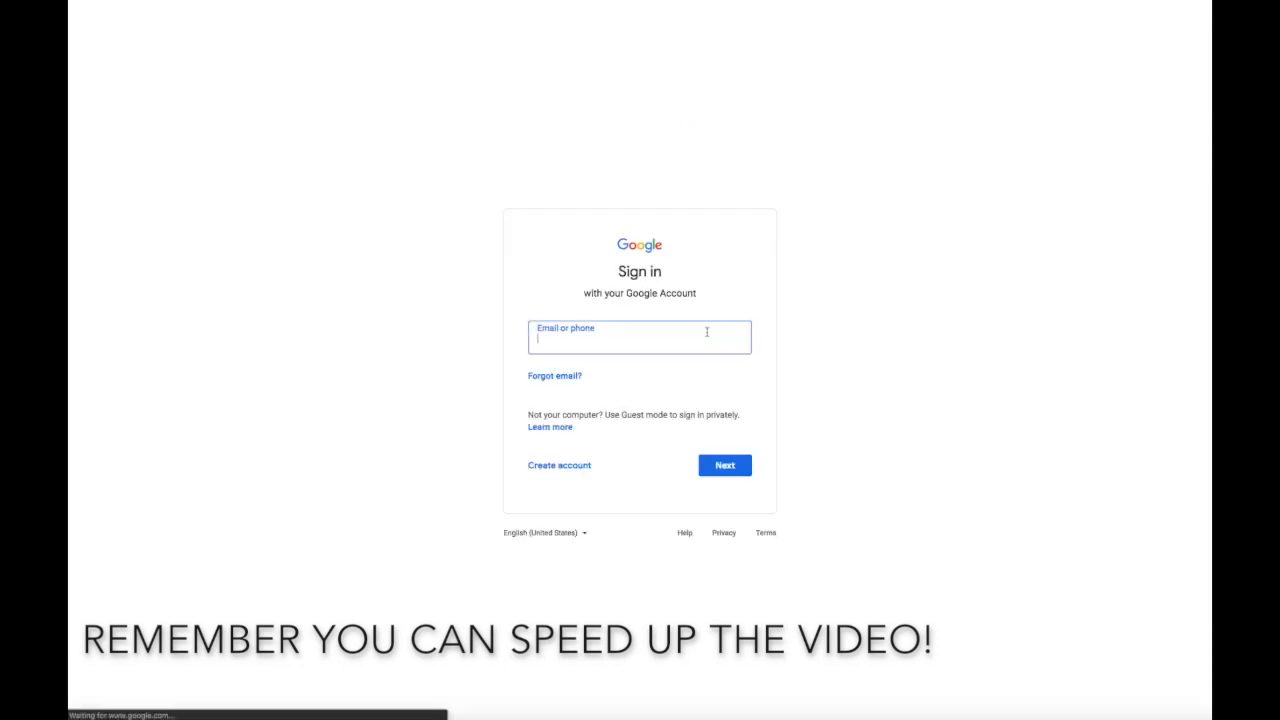
left_click(592, 340)
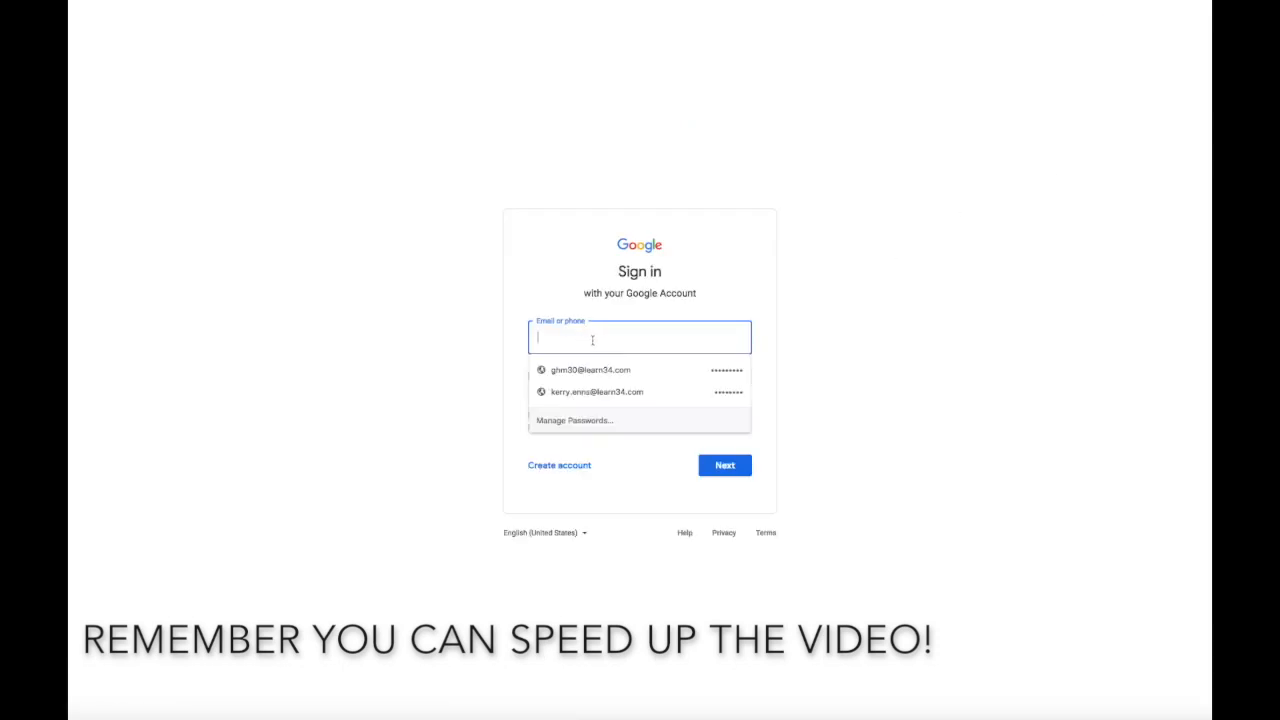
left_click(582, 369)
left_click(735, 472)
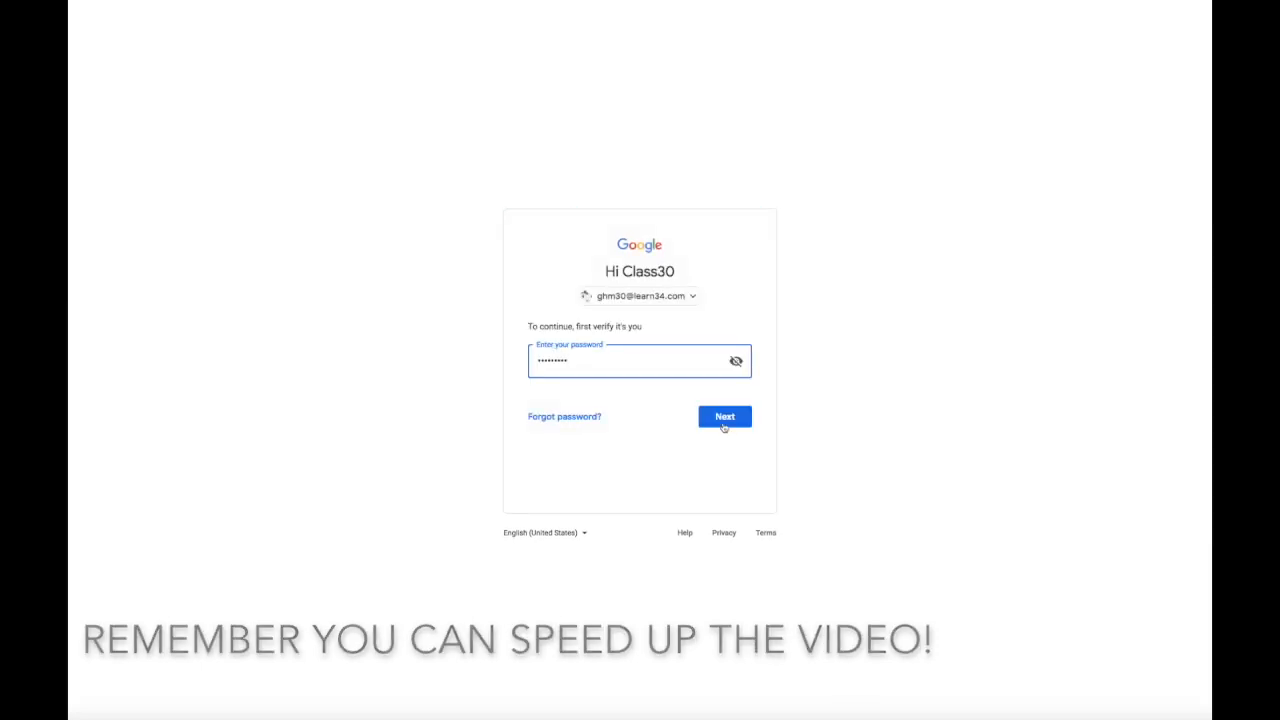
left_click(725, 417)
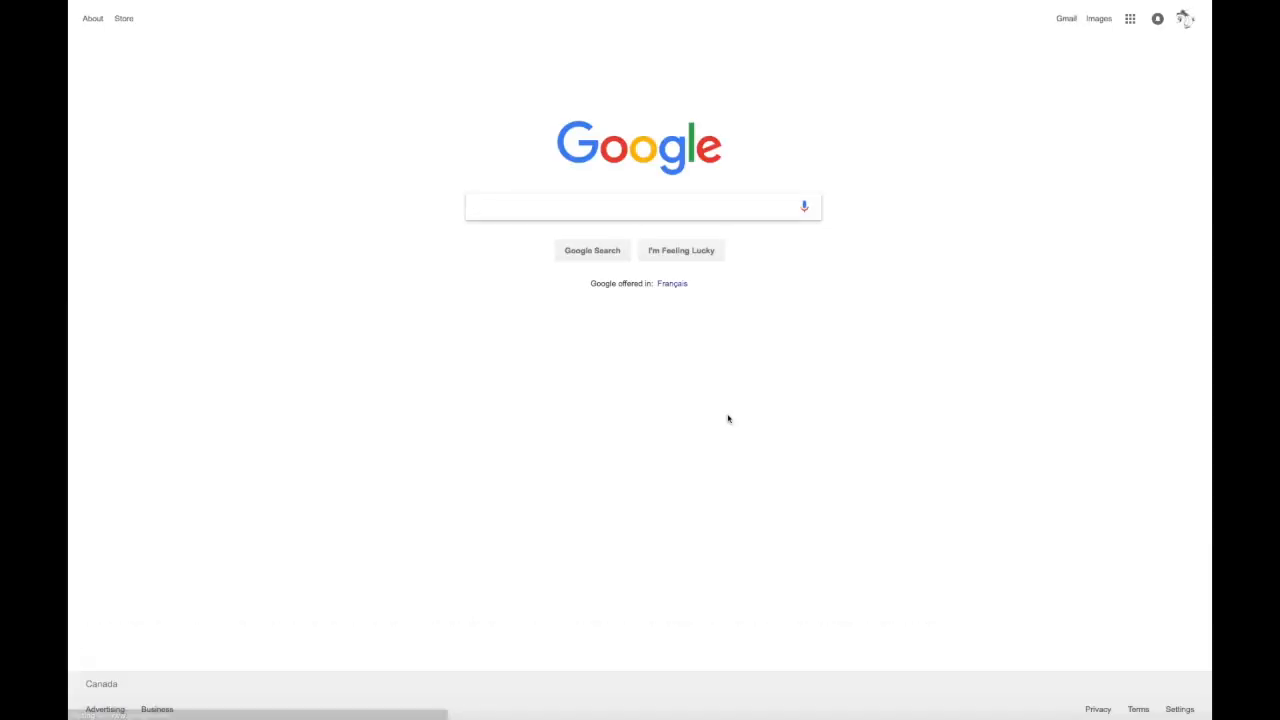
- Open Google Drive and start a new Lucidpress document from it
left_click(1184, 20)
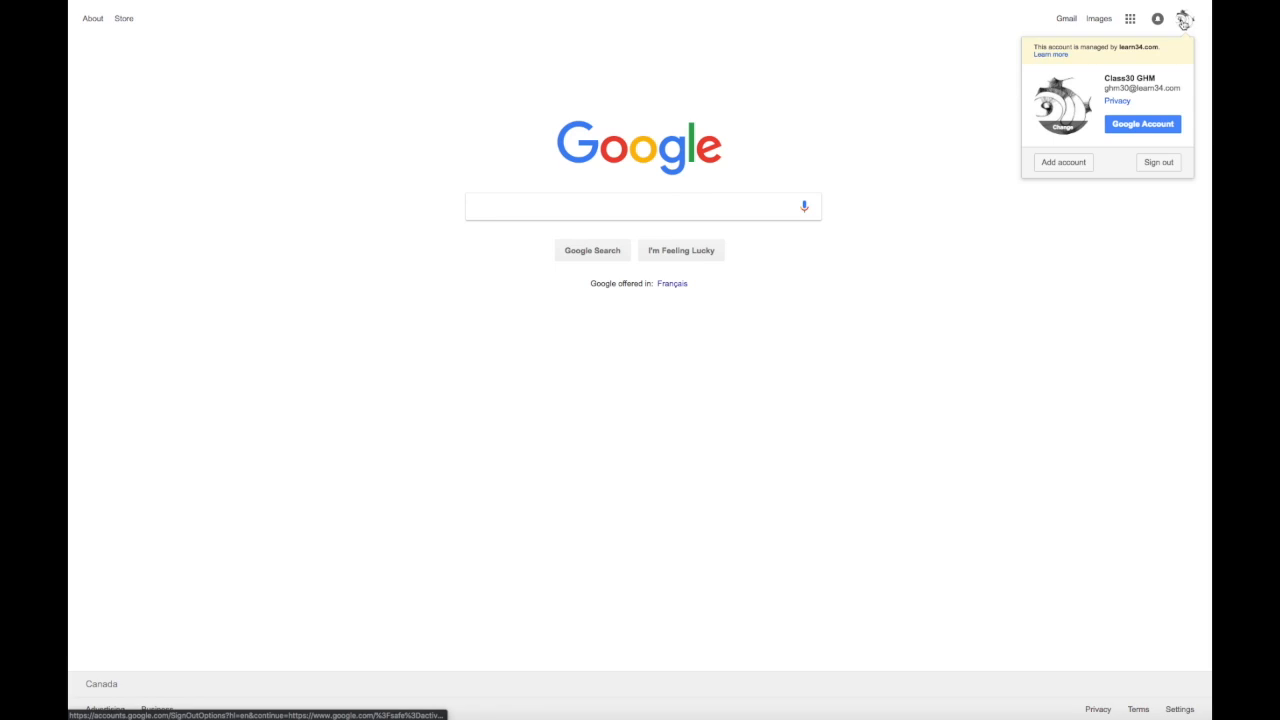
left_click(1130, 18)
left_click(1150, 92)
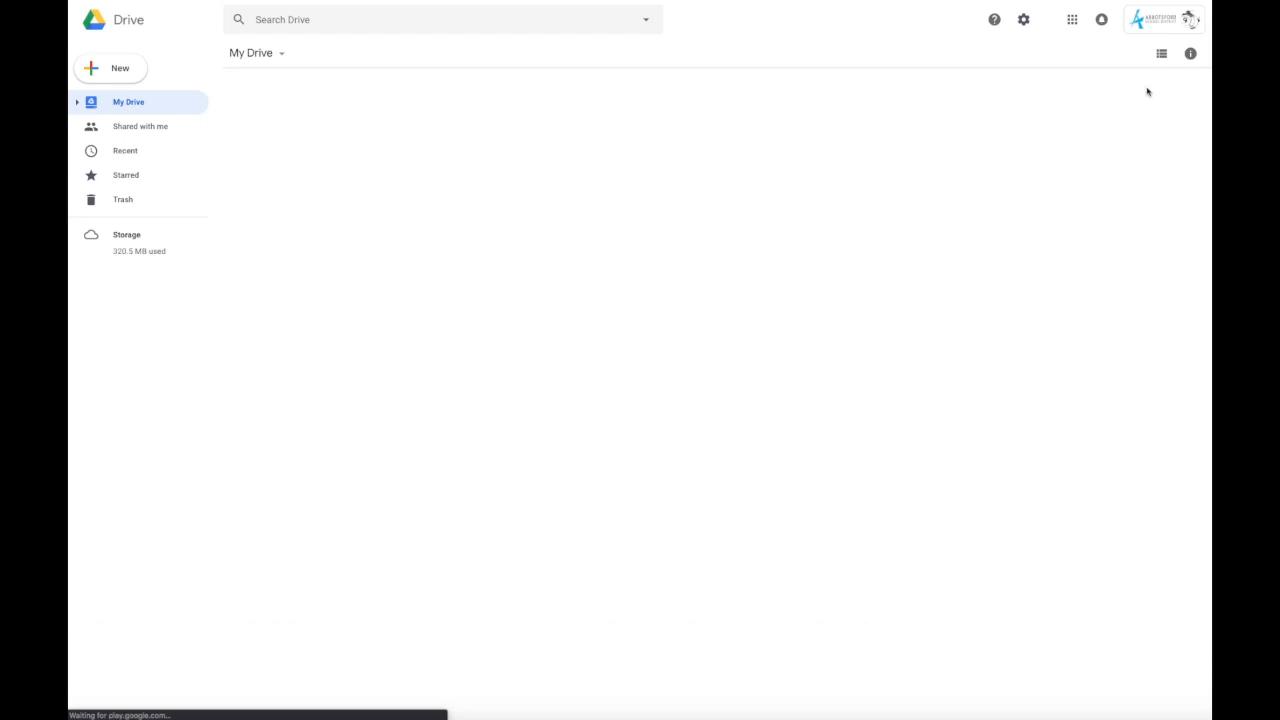
left_click(118, 70)
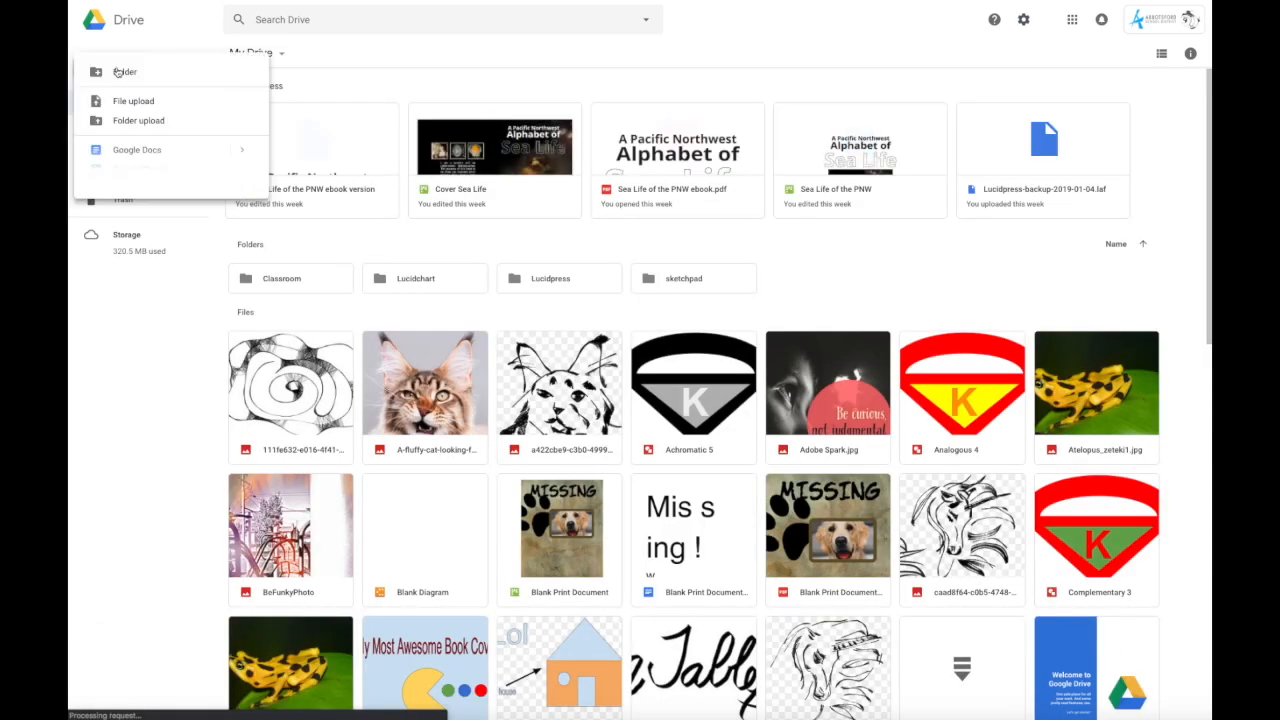
mouse_move(125, 210)
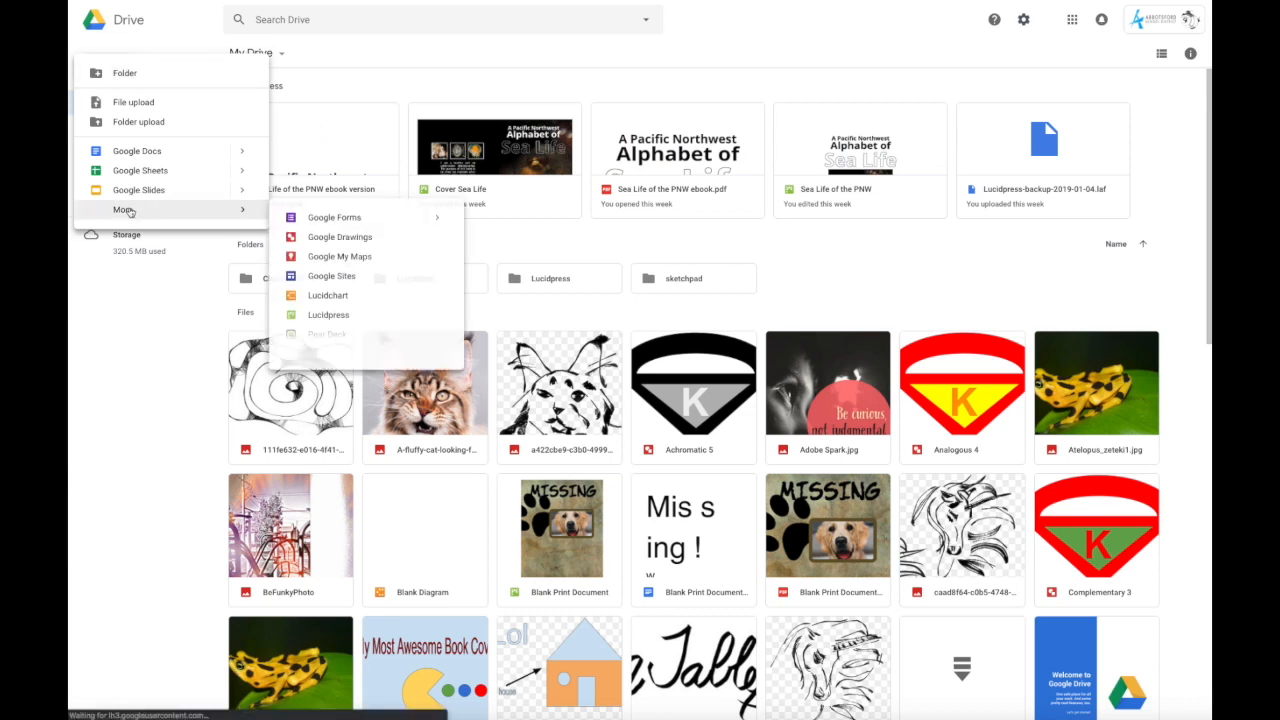
left_click(329, 317)
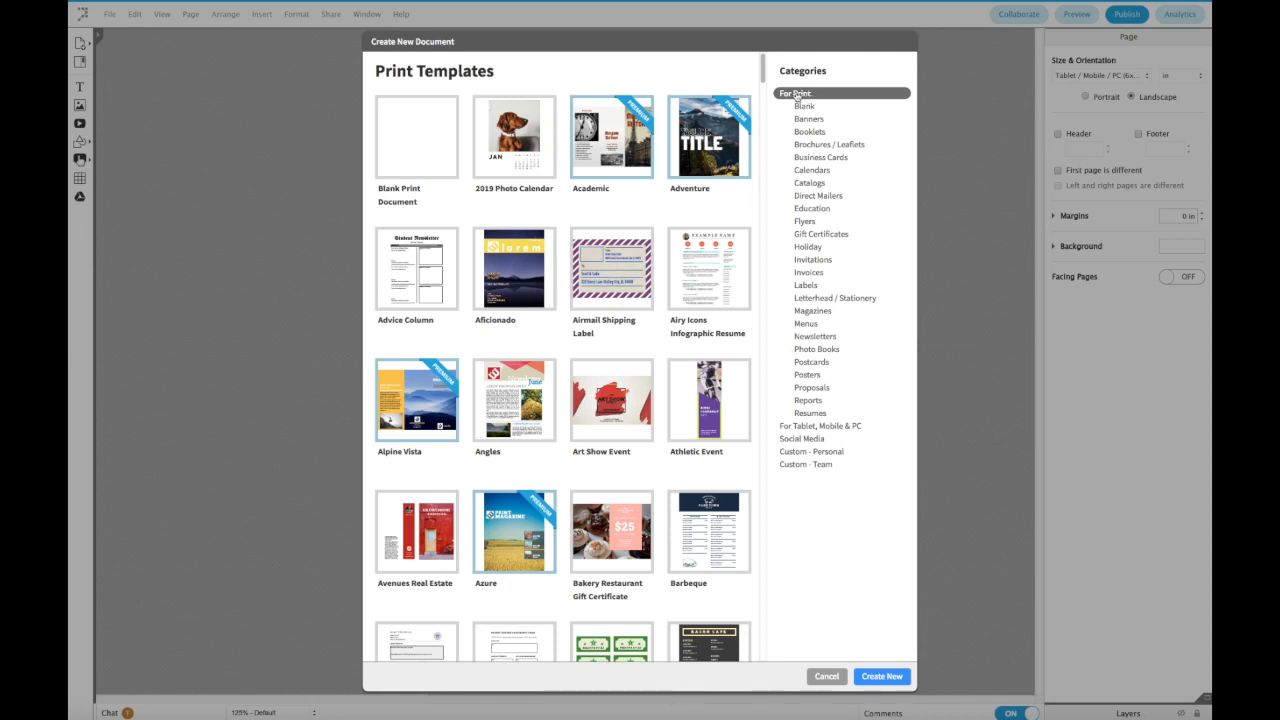
- Browse the tablet, mobile and PC templates, including eBooks / Whitepapers and Blank, and create a new blank document
left_click(800, 427)
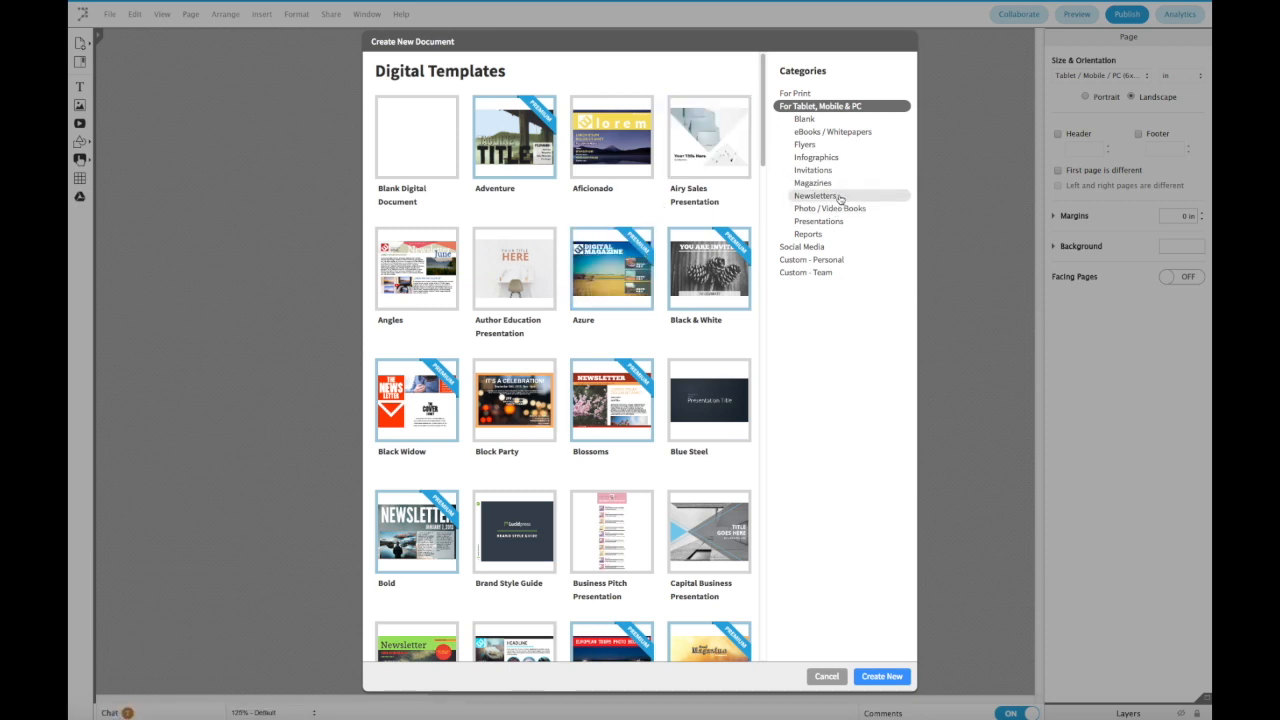
left_click(827, 134)
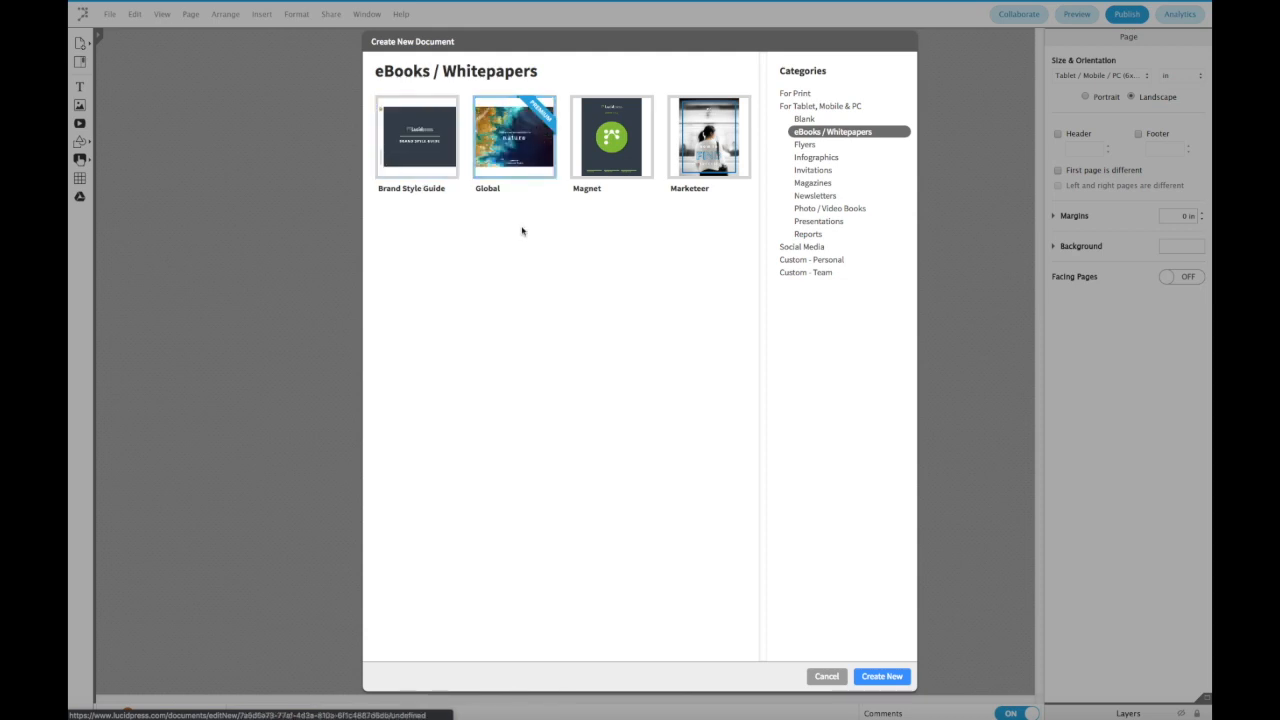
left_click(816, 122)
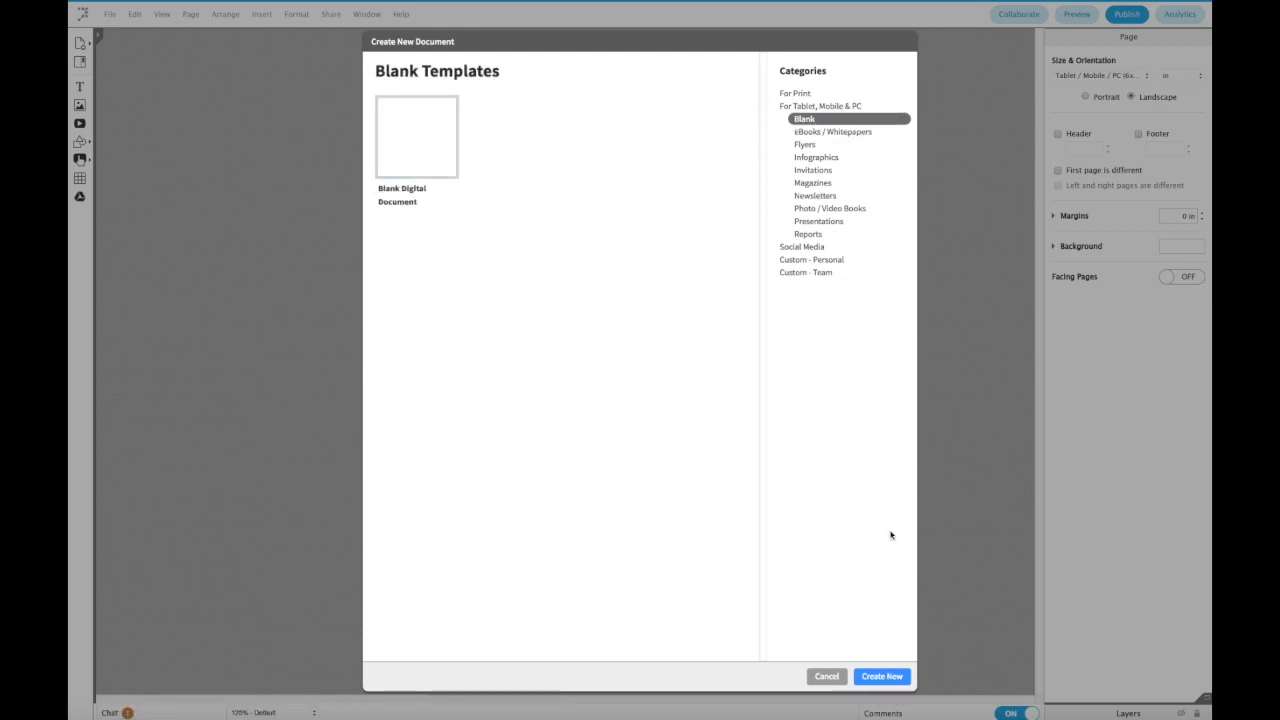
left_click(882, 676)
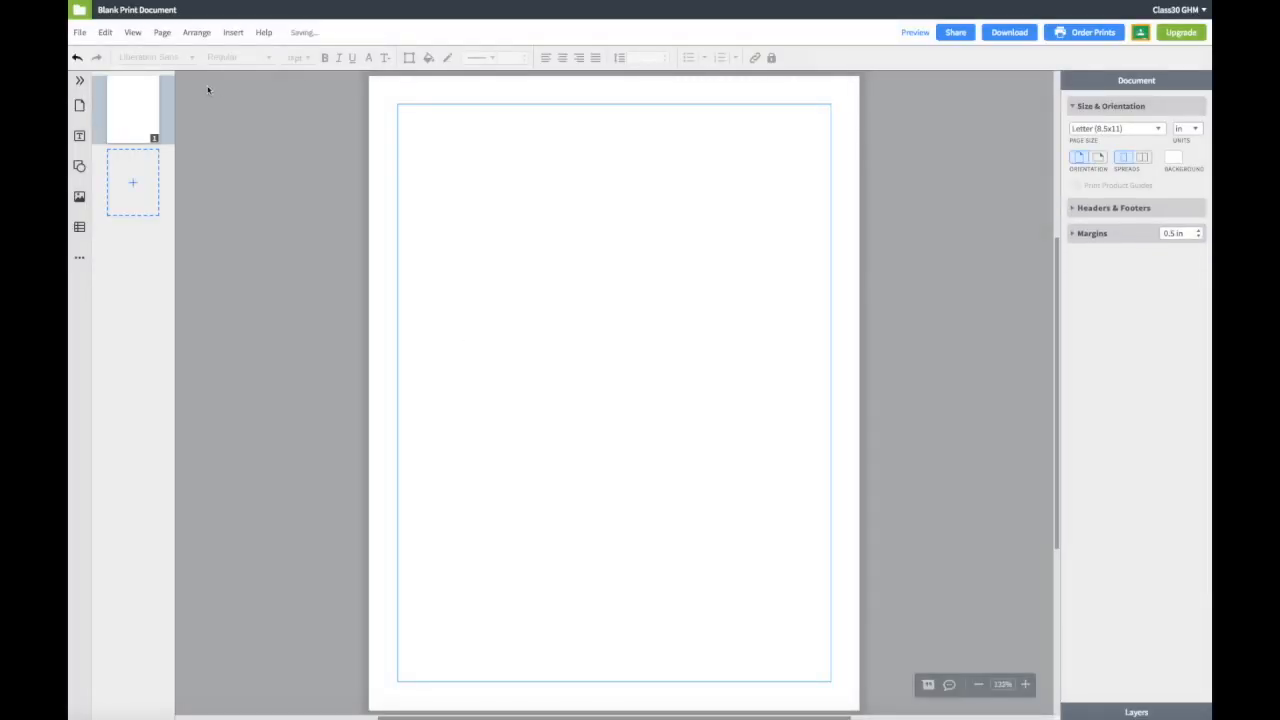
- Return to the document list and open "Sea Life of the PNW ebook version" with its page thumbnails showing
left_click(86, 12)
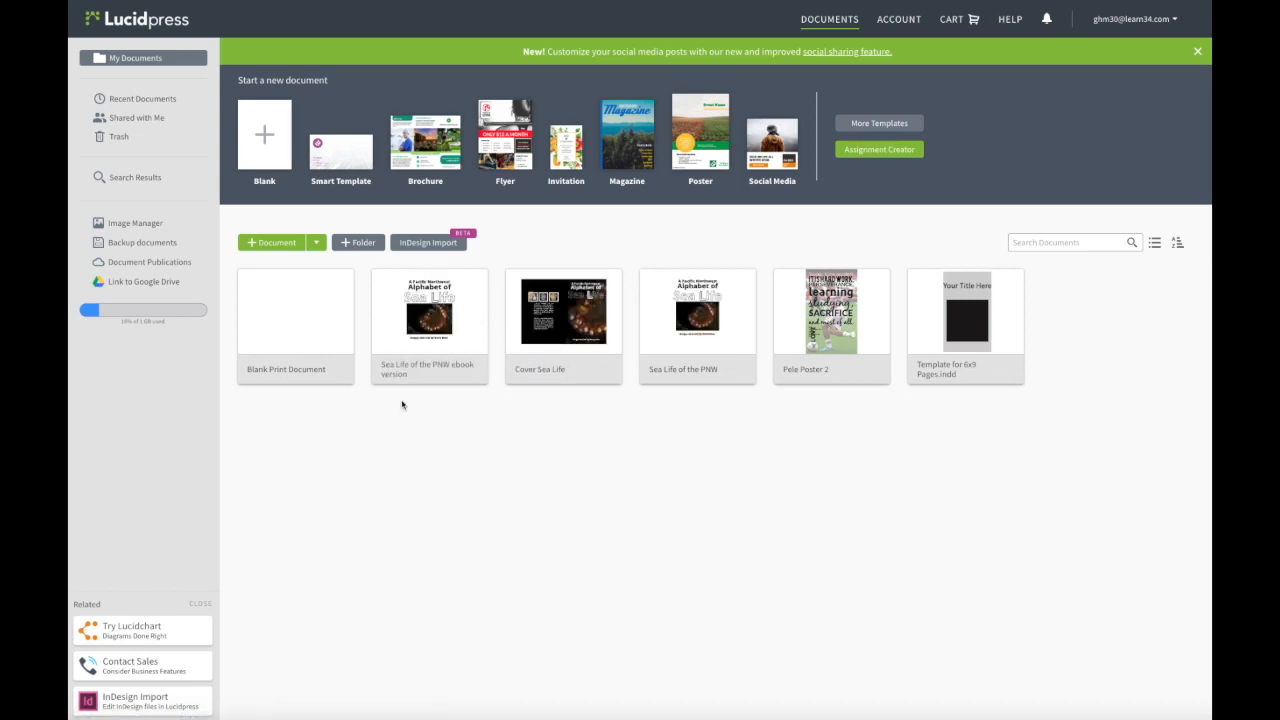
left_click(400, 370)
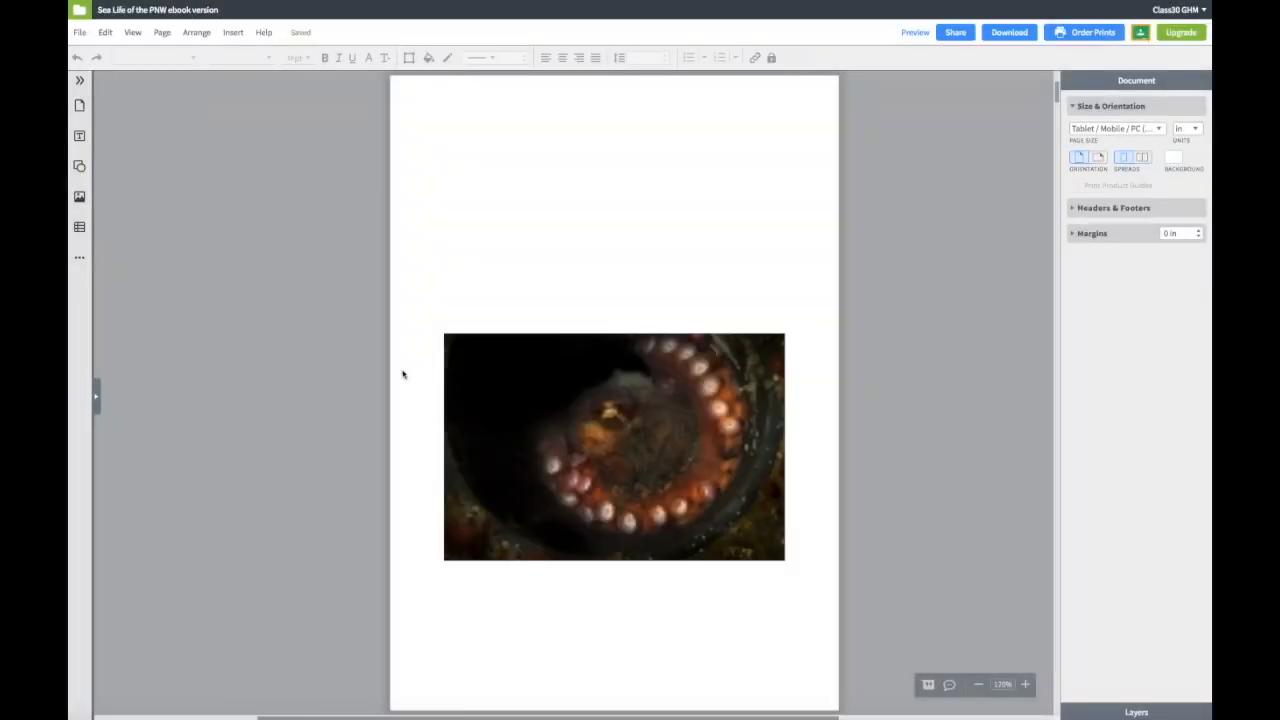
left_click(97, 400)
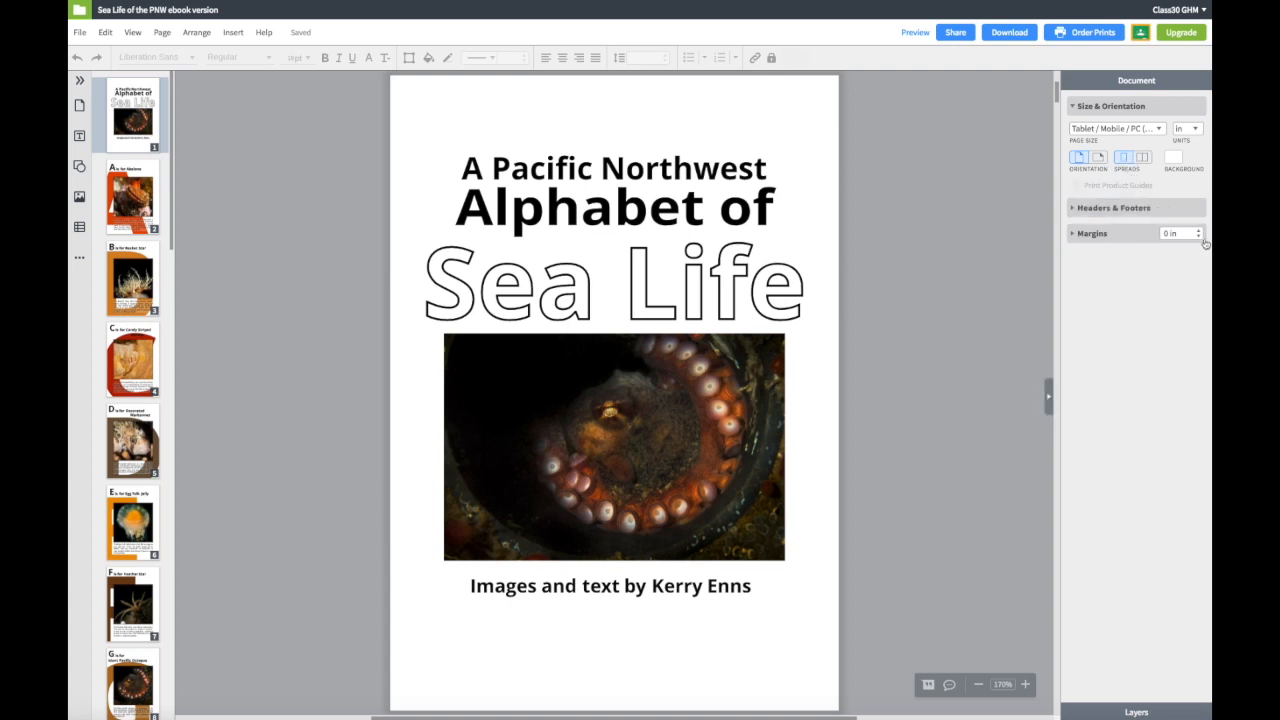
- Examine the cover page's title text, octopus image and byline by selecting each element in turn
left_click(700, 280)
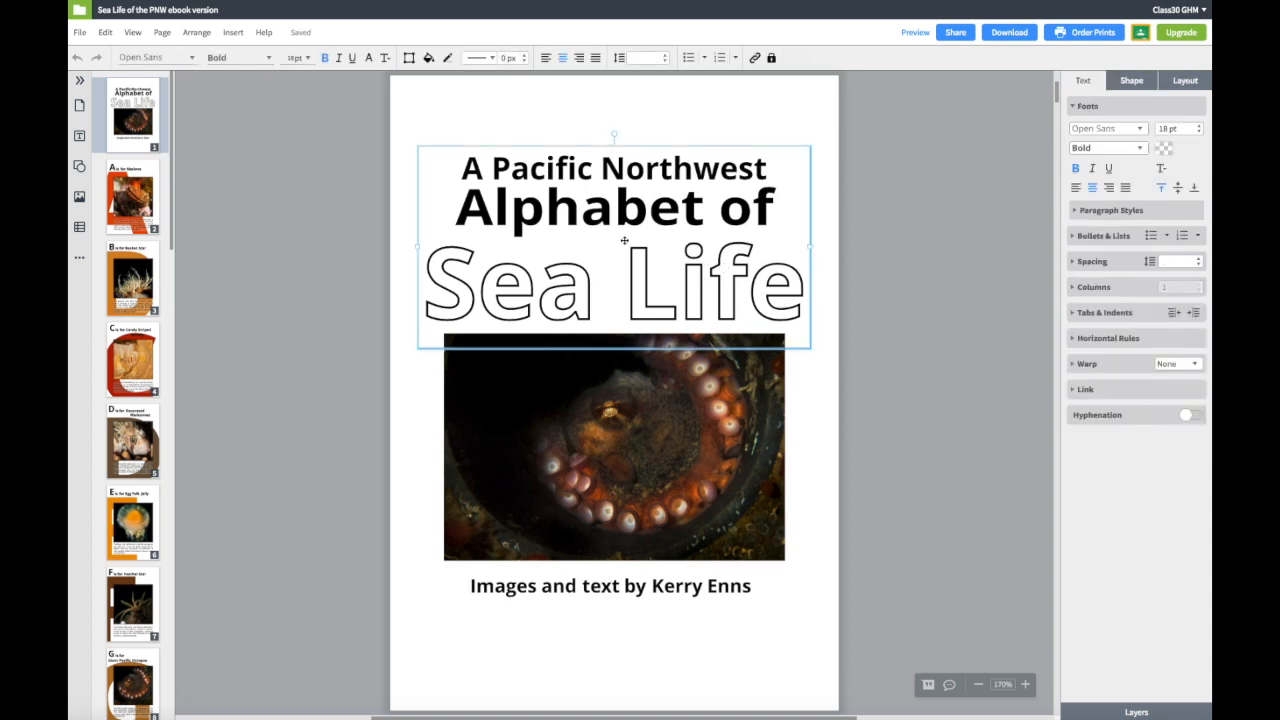
left_click(583, 425)
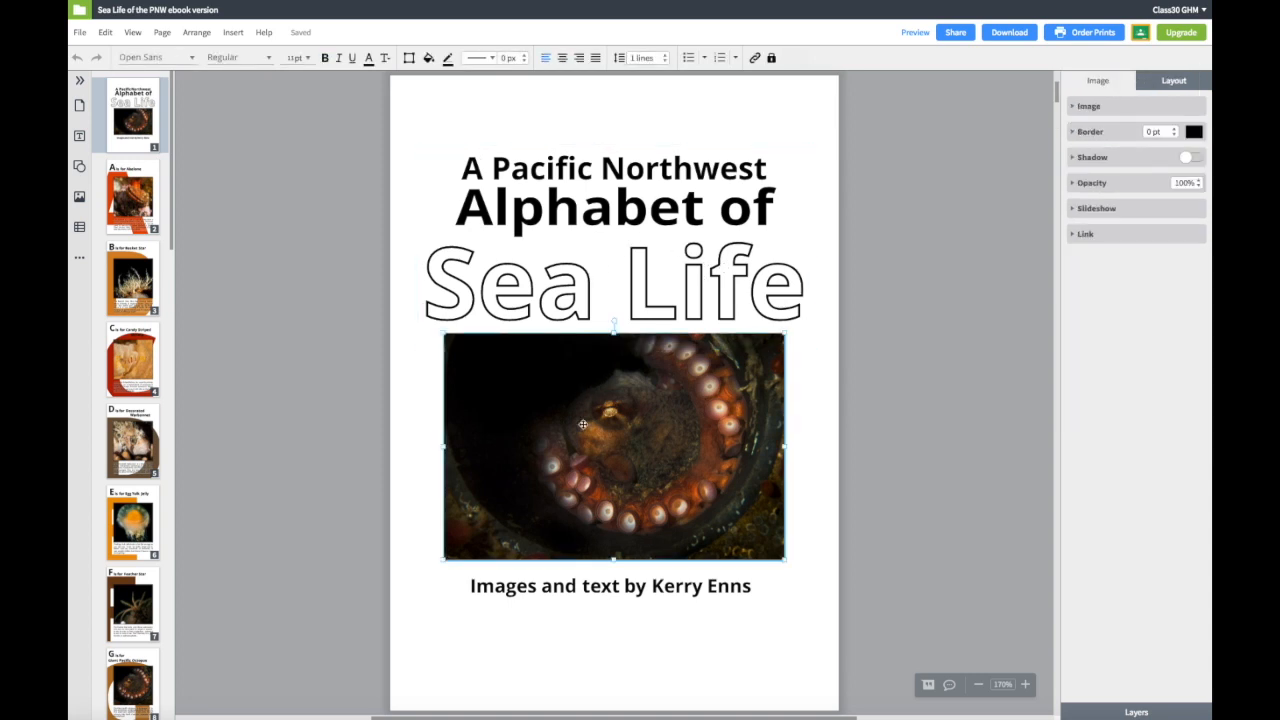
left_click(574, 585)
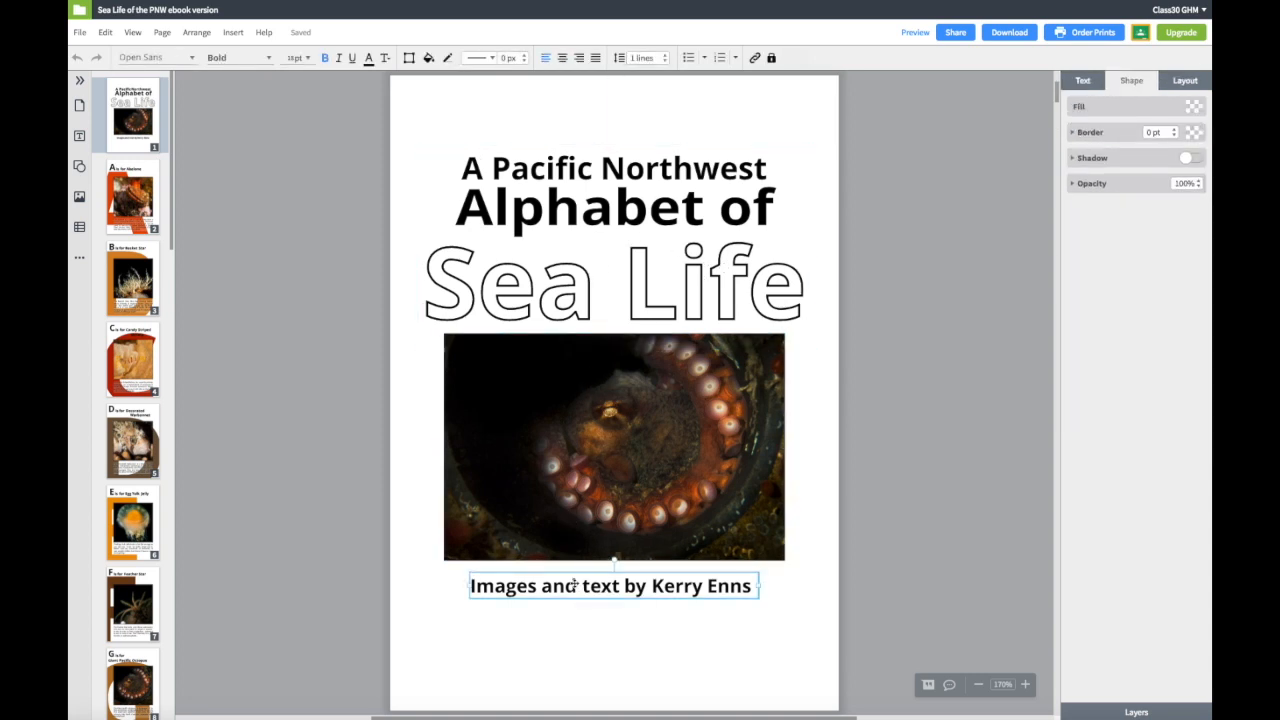
left_click(266, 443)
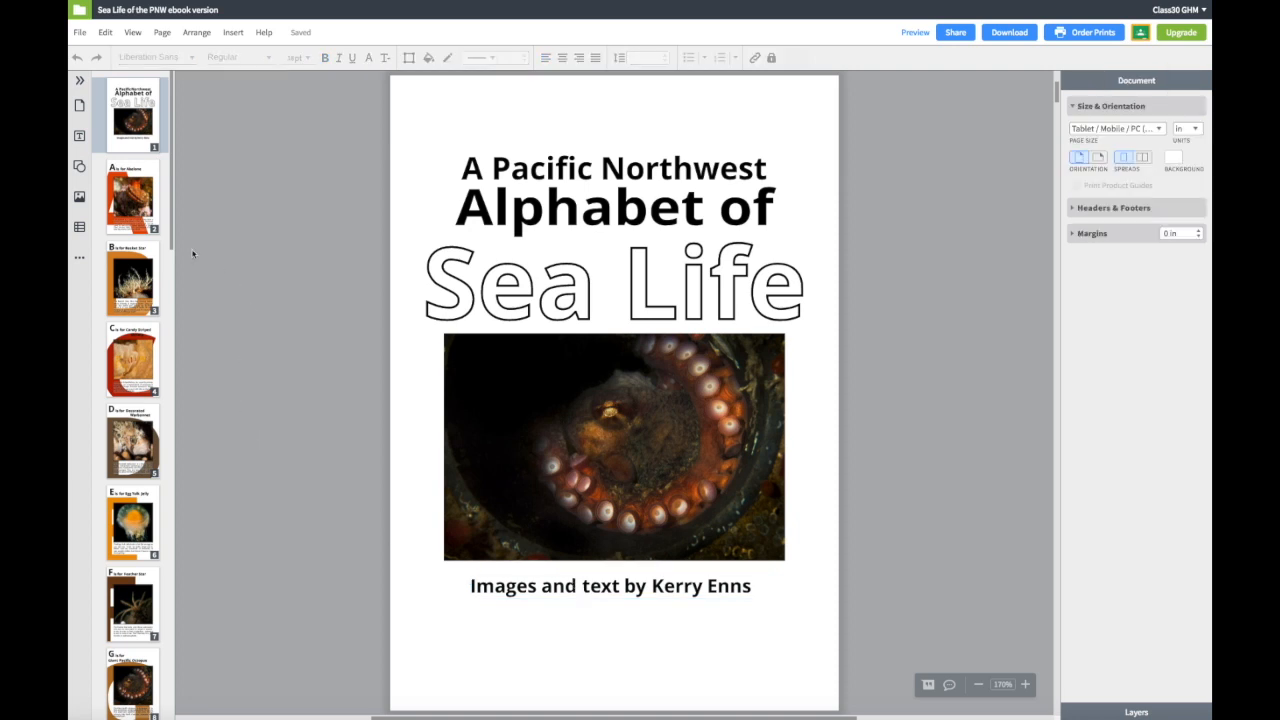
- Go to the "A is for Abalone" page and review the commands for adding, duplicating and templating pages
left_click(137, 214)
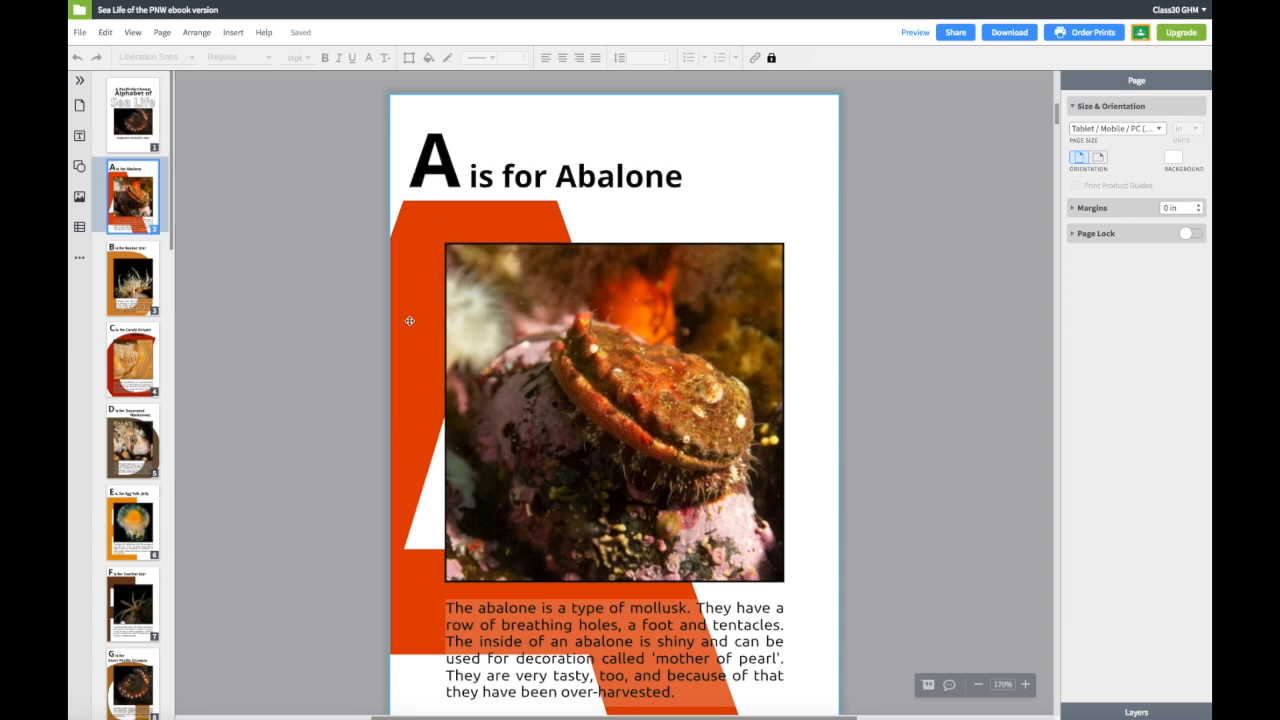
left_click(163, 33)
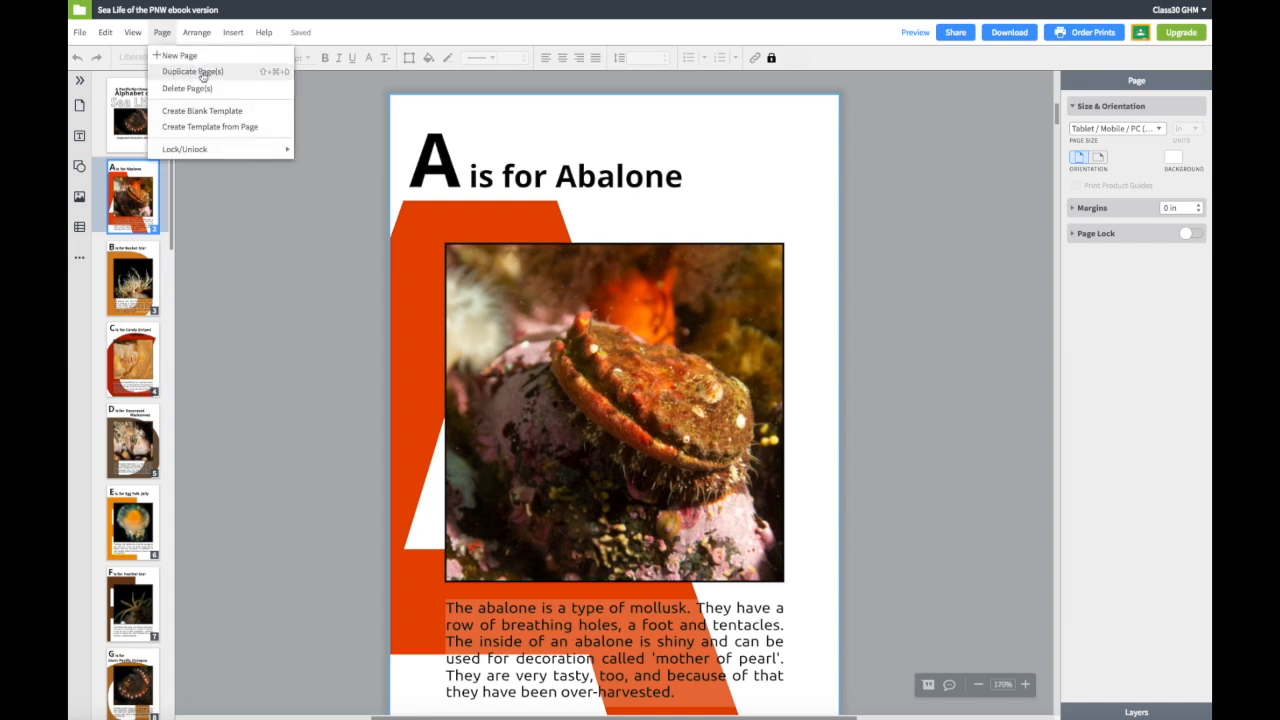
left_click(161, 34)
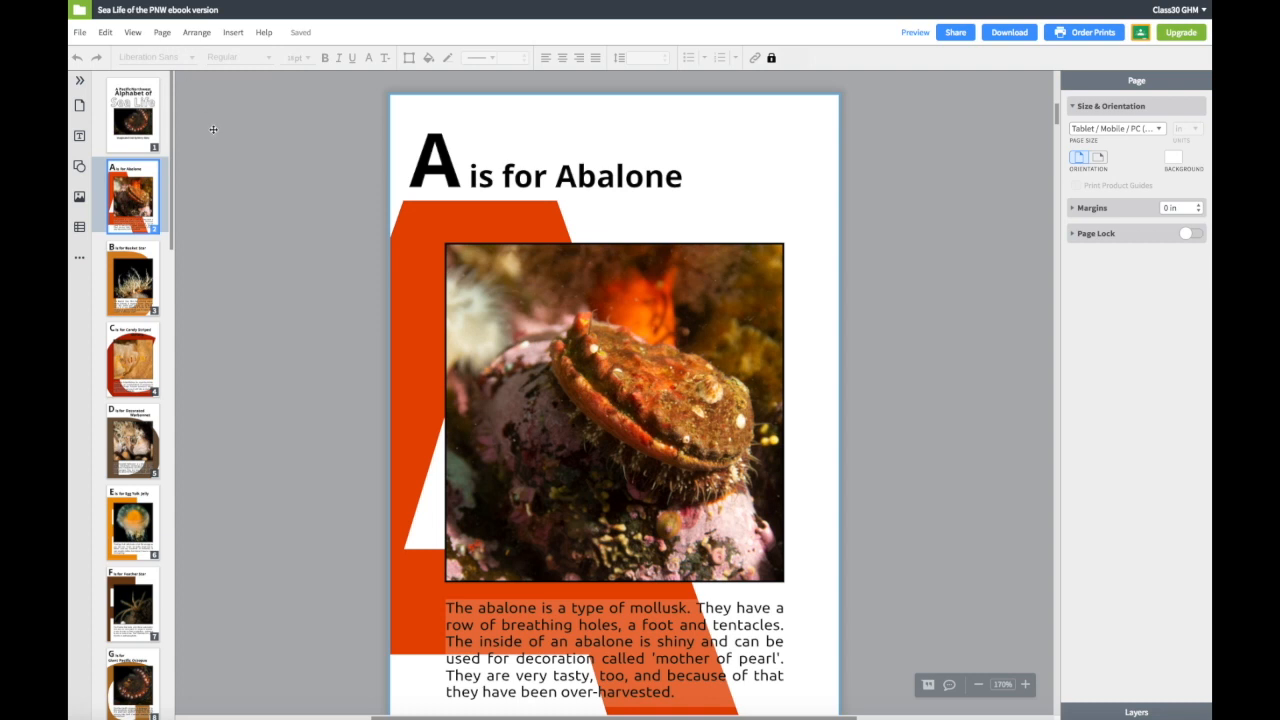
left_click(163, 34)
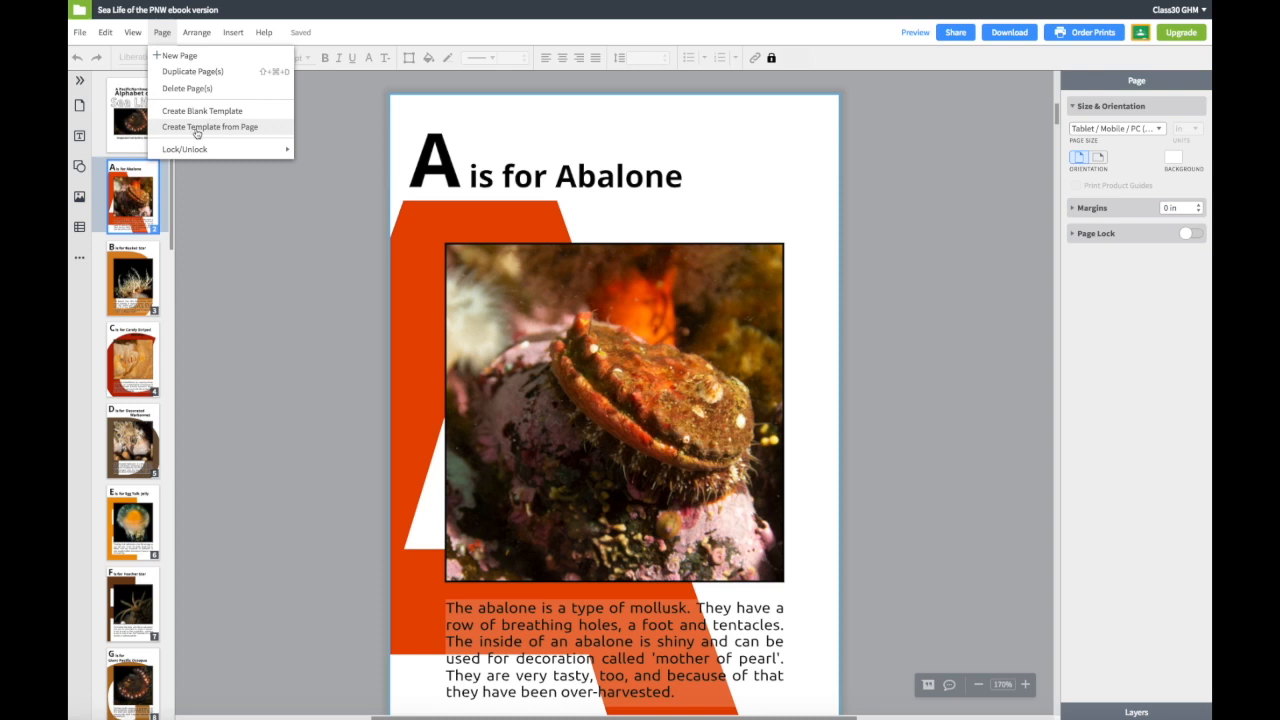
left_click(333, 101)
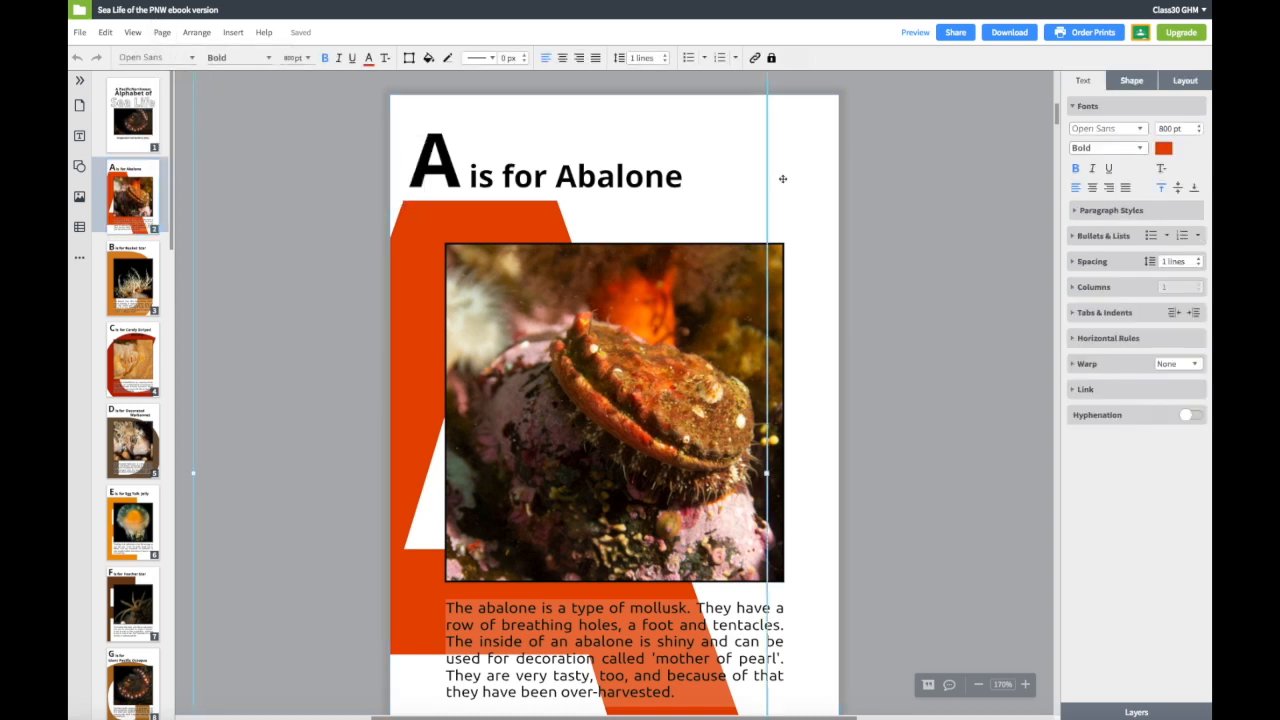
left_click(889, 209)
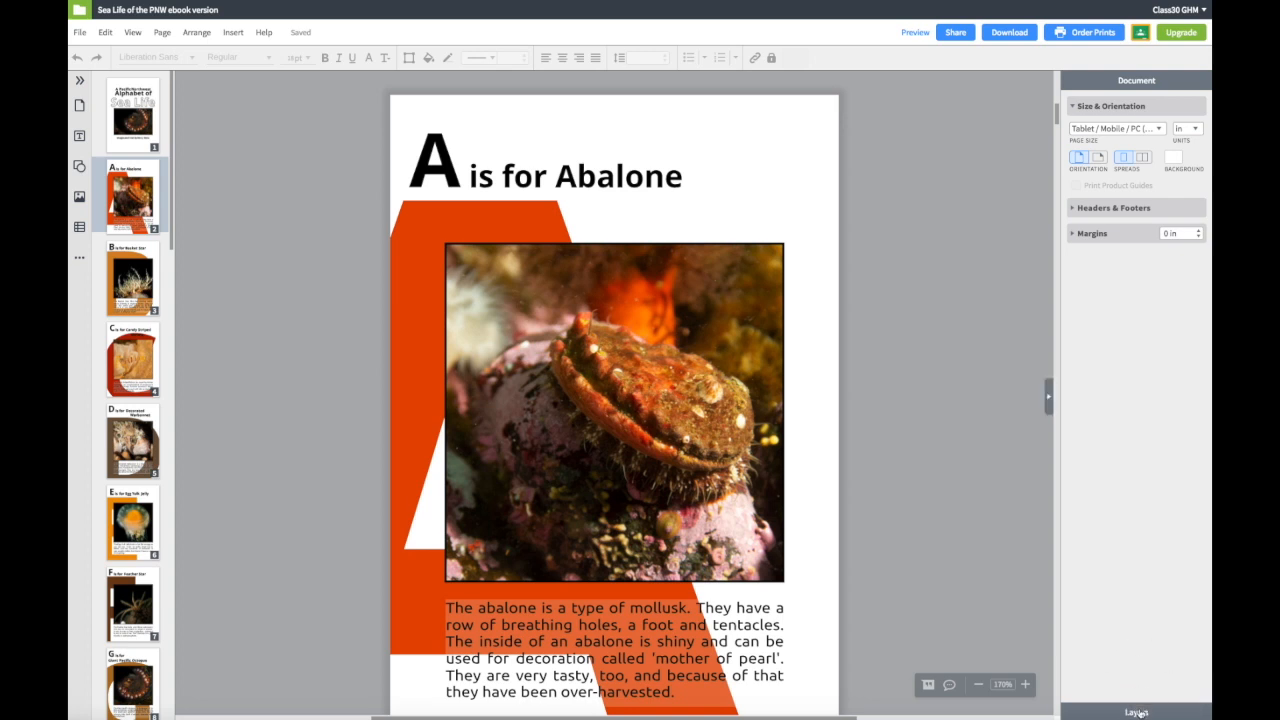
- Show the document's layers and select page 2's text, image and title layers to see which element each one holds
left_click(1140, 713)
scroll(1121, 570, "up", 2)
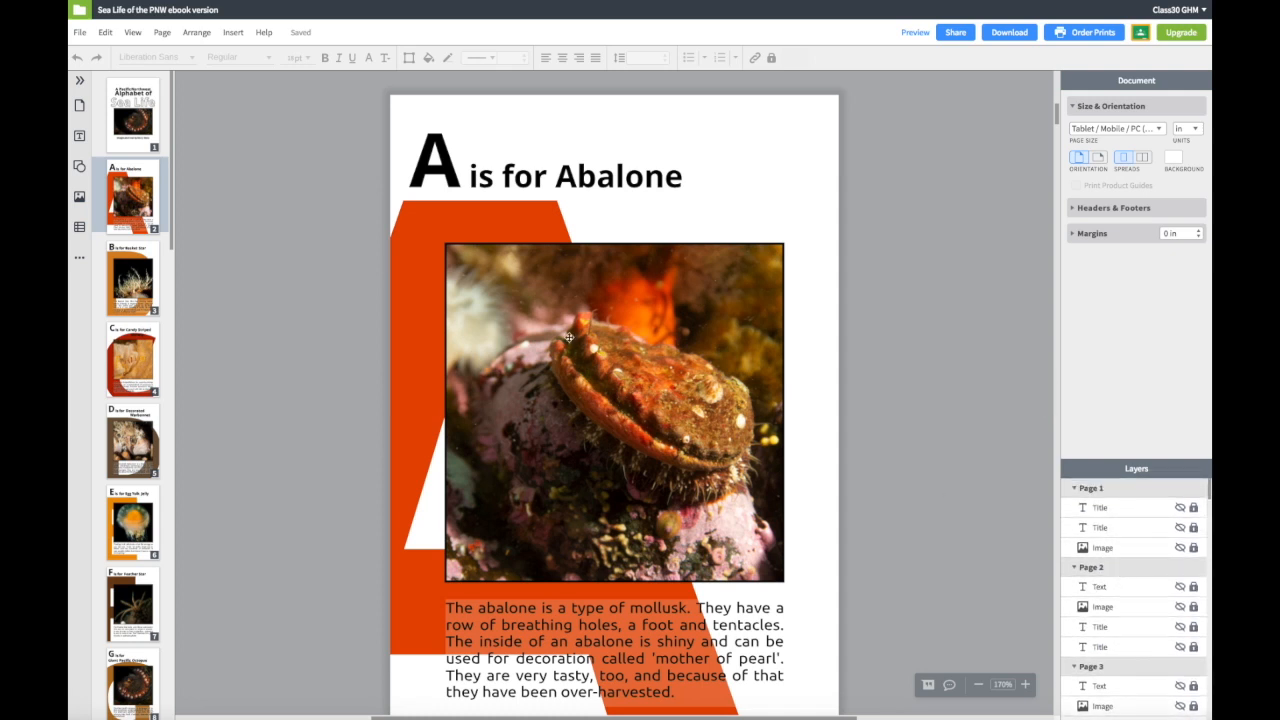
left_click(1128, 593)
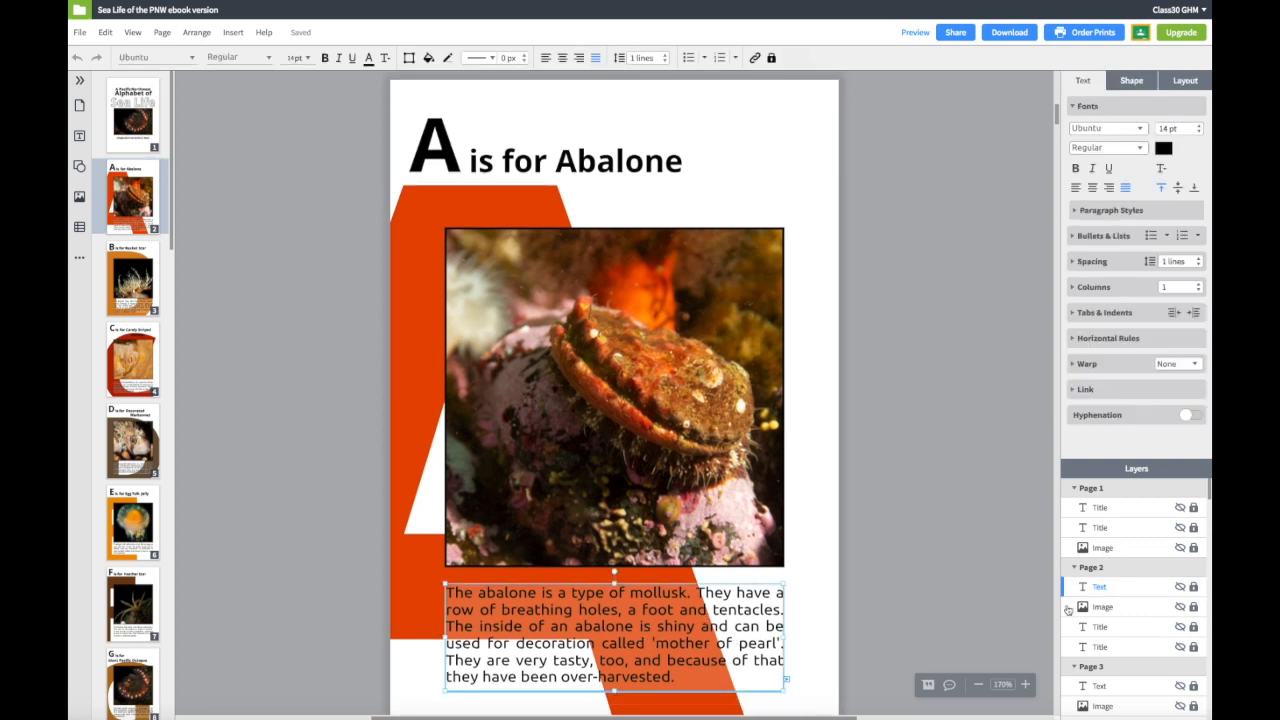
left_click(1128, 608)
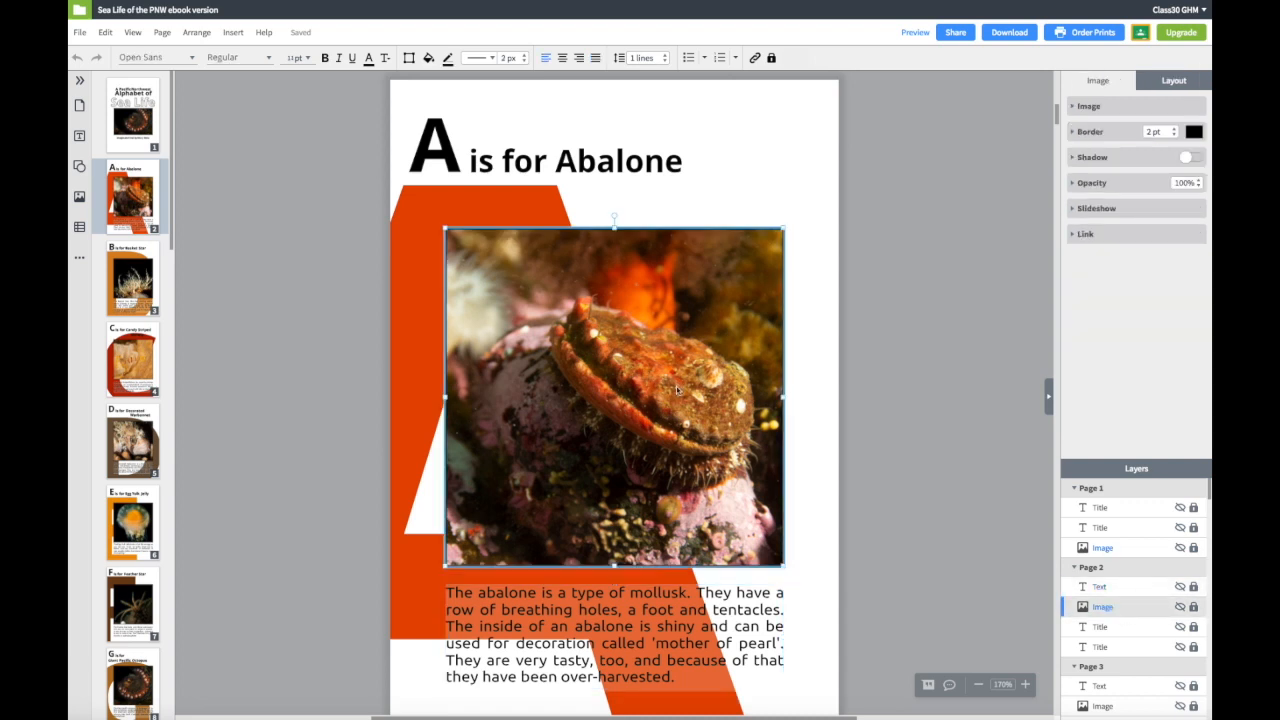
left_click(1140, 628)
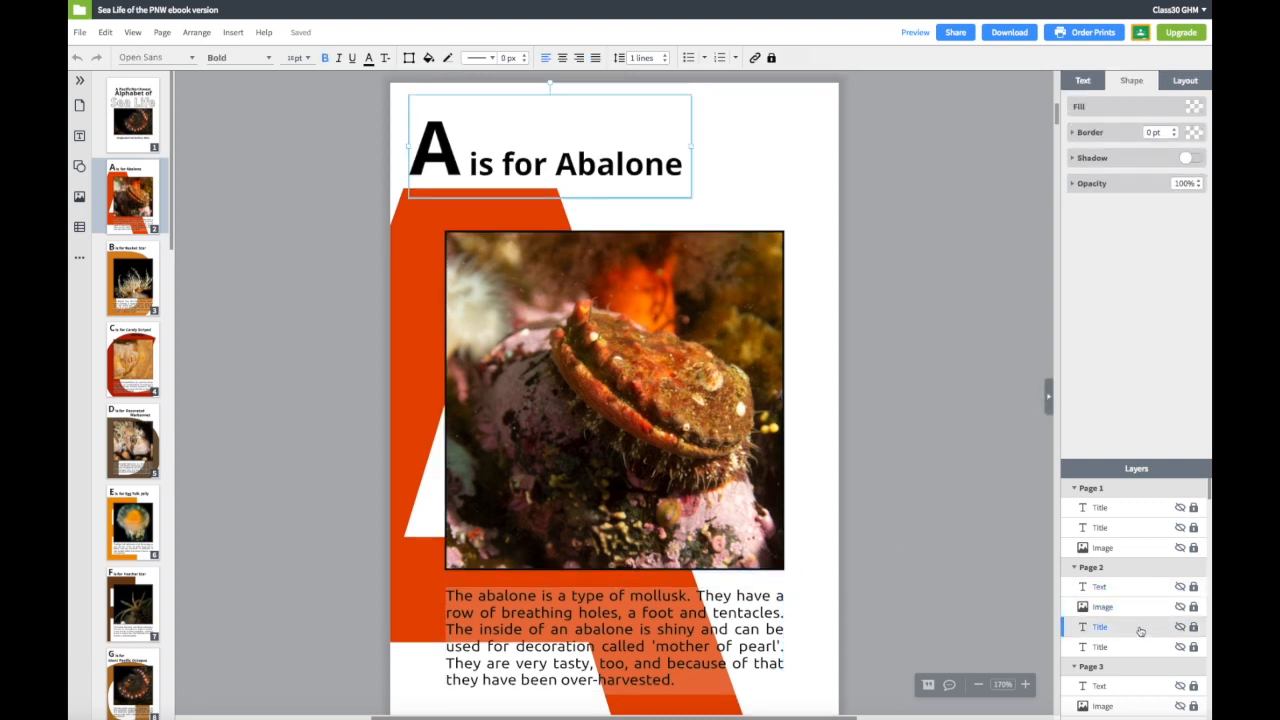
left_click(1118, 650, "shift")
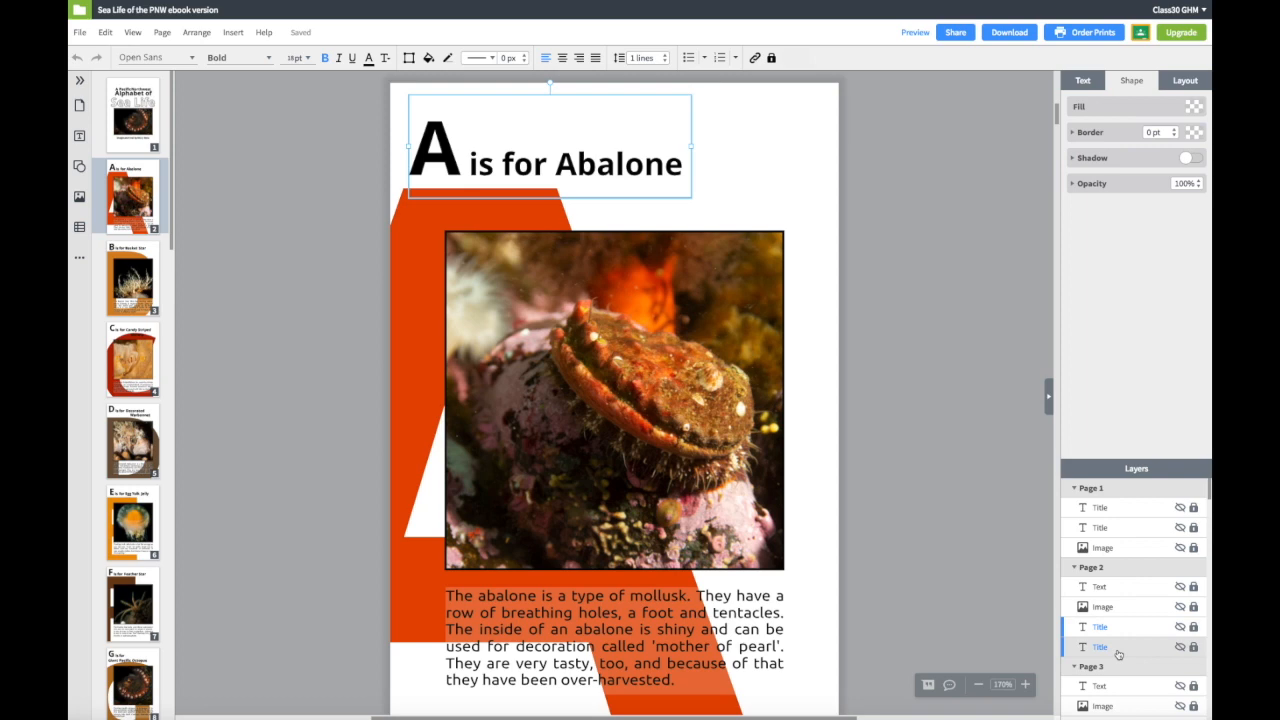
- Select only the large red A background title on page 2 and show its size and position settings
left_click(1118, 650)
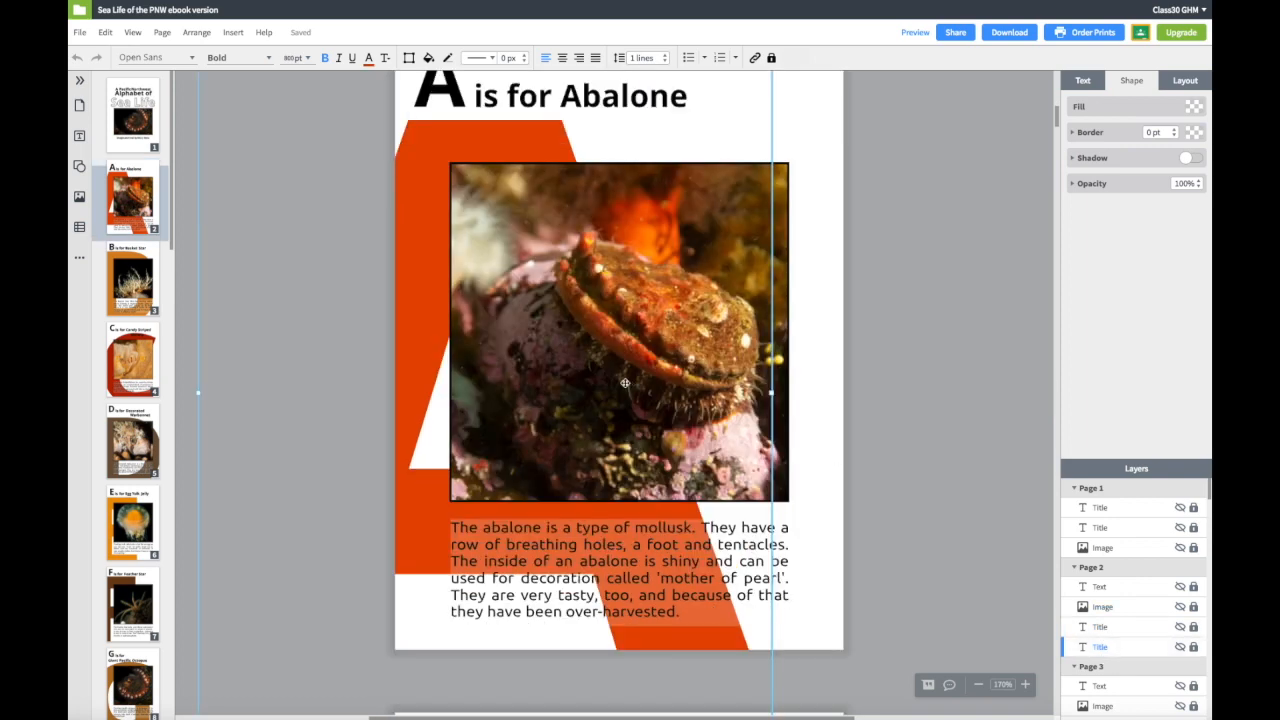
scroll(625, 383, "up", 1)
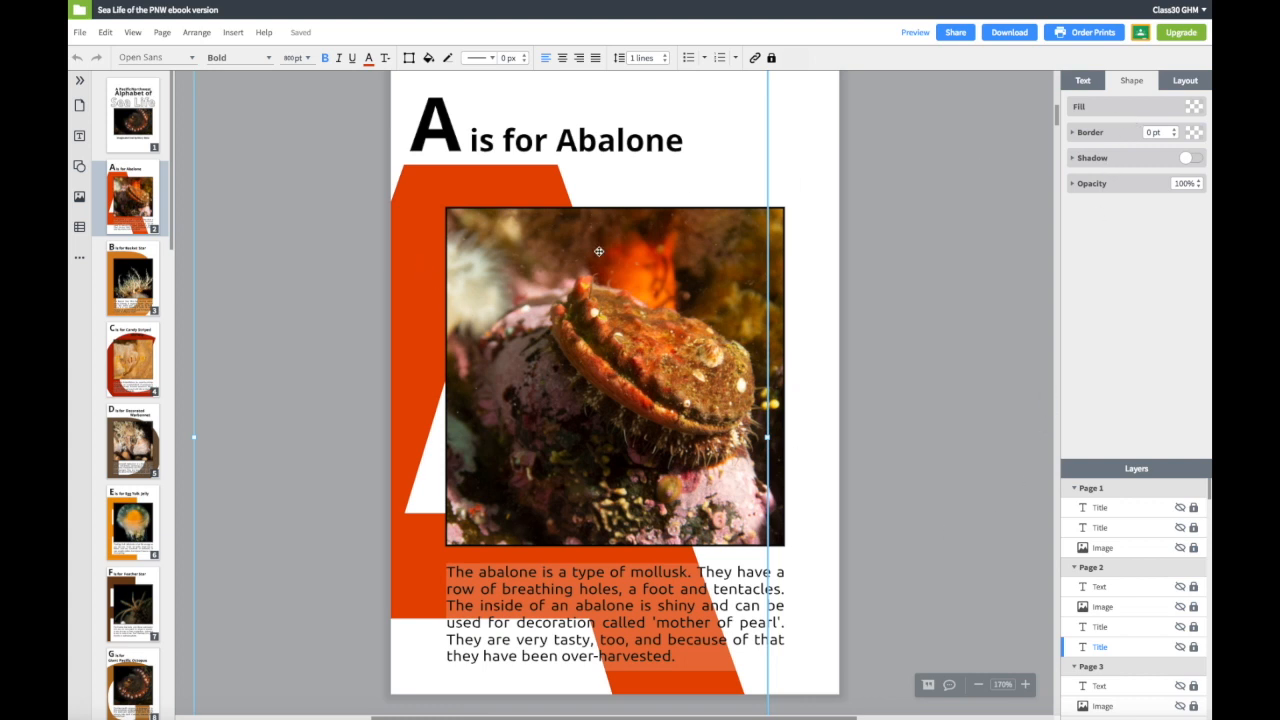
left_click(1184, 81)
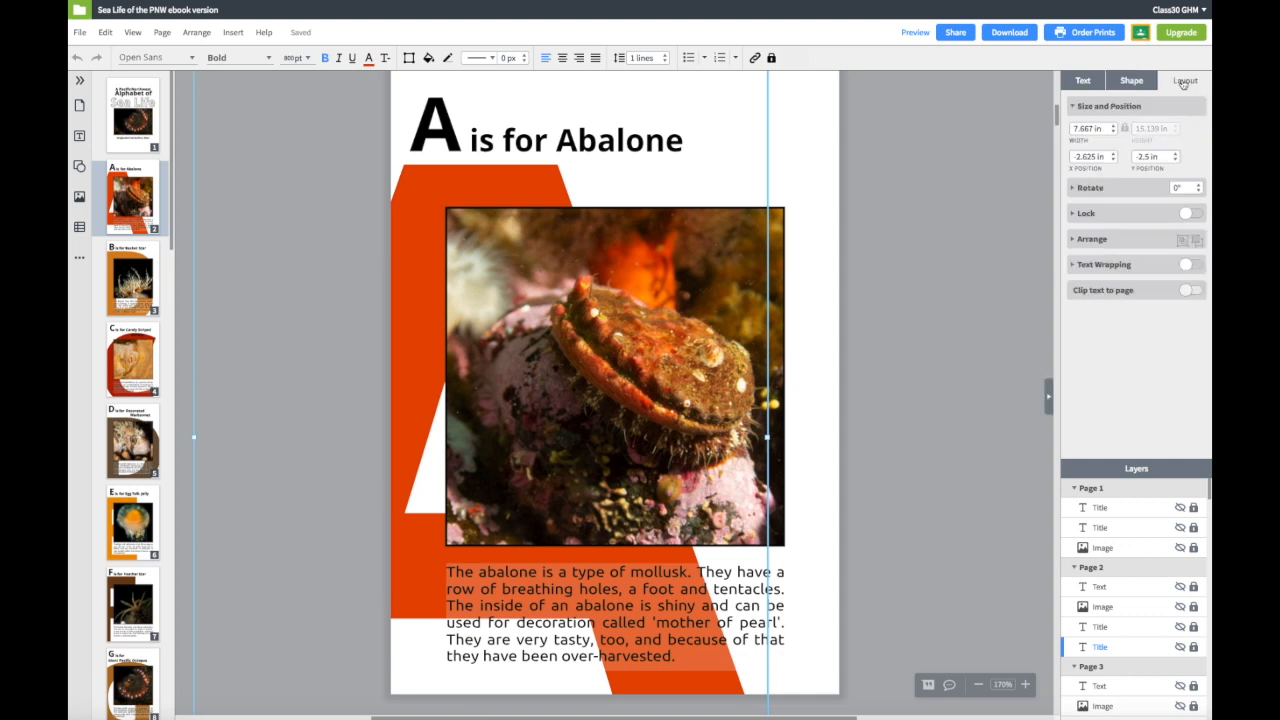
- Lock the large red A background on the "A is for Abalone" page and deselect it
left_click(1192, 214)
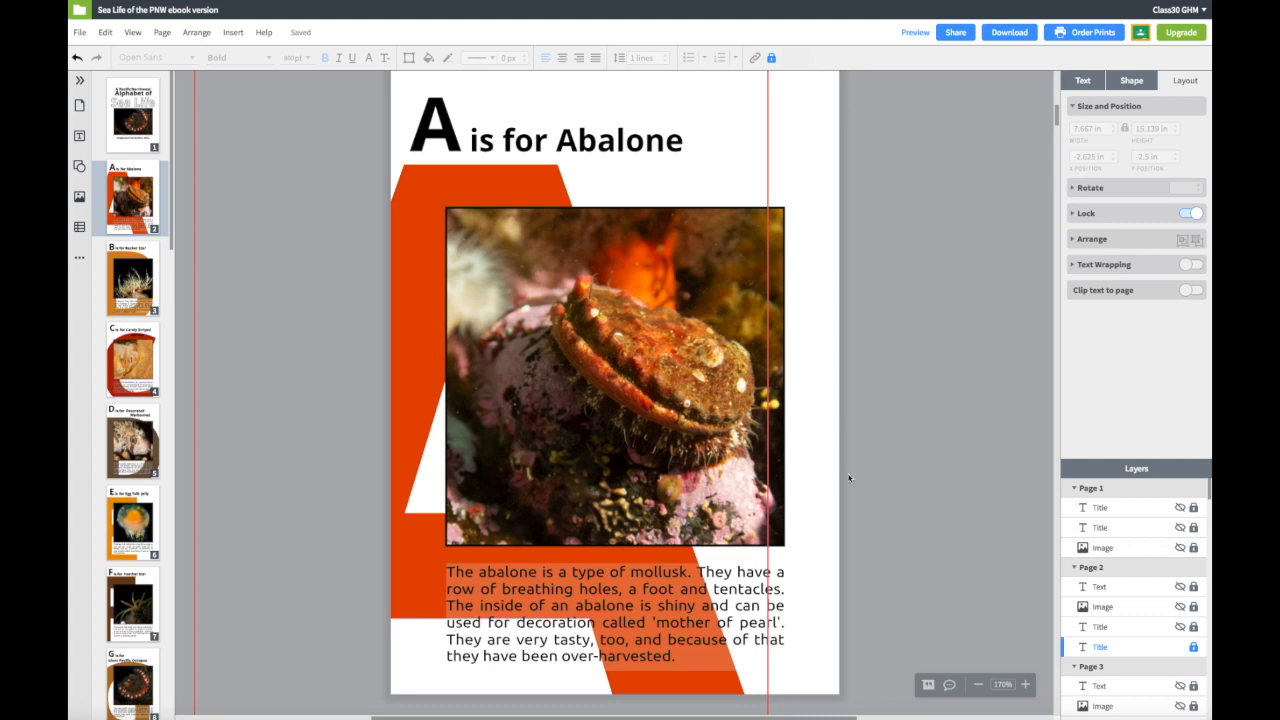
left_click(904, 472)
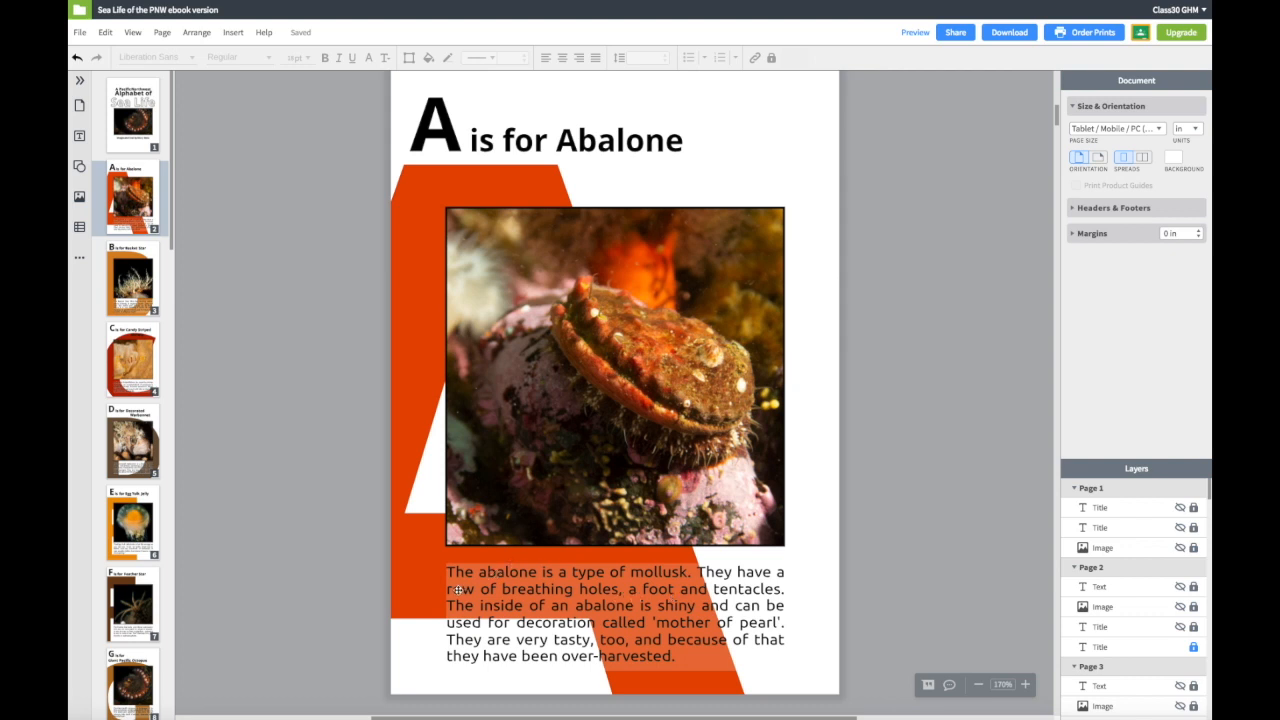
- Examine the fill color and opacity settings of the abalone paragraph's text box, and check the locked A background
left_click(532, 590)
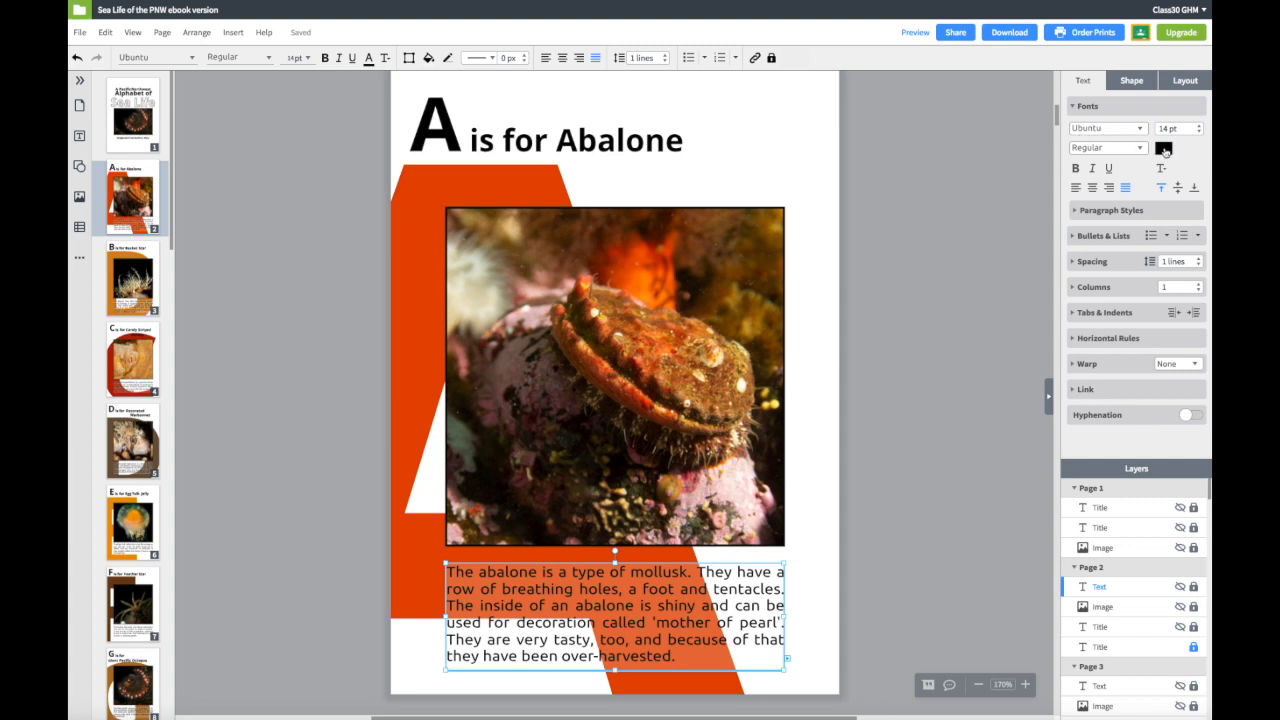
left_click(1139, 83)
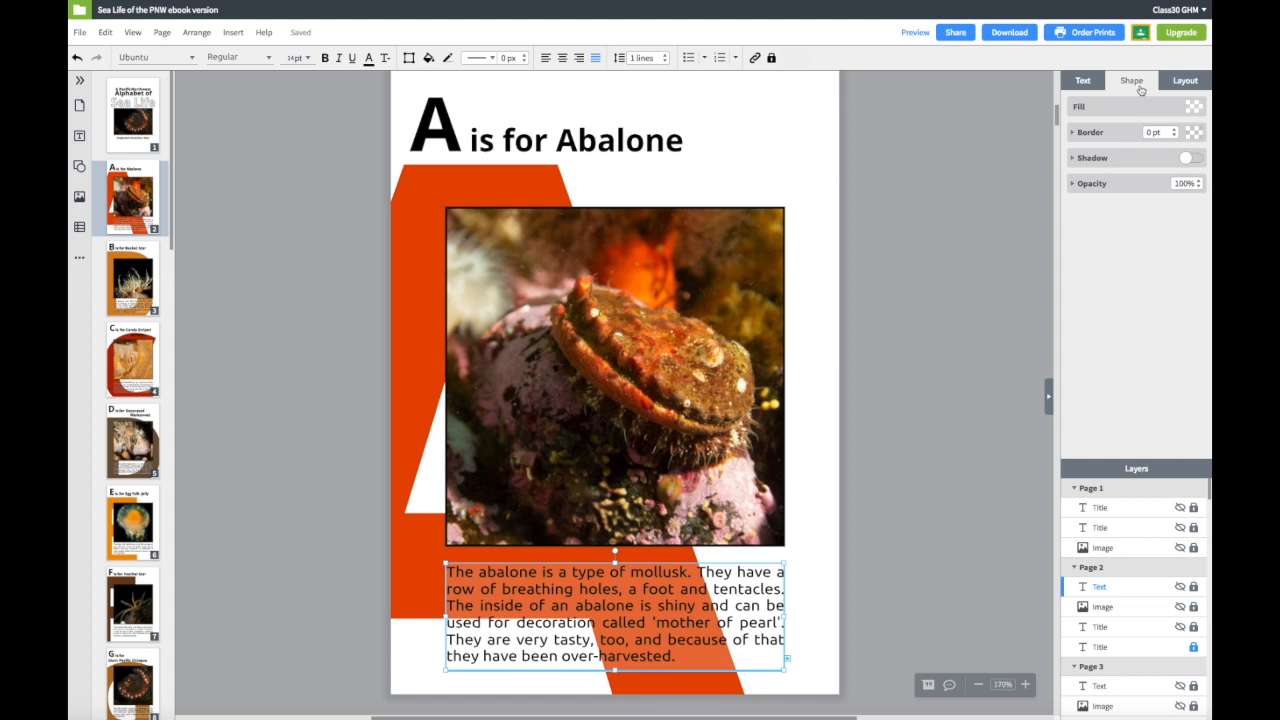
left_click(1195, 107)
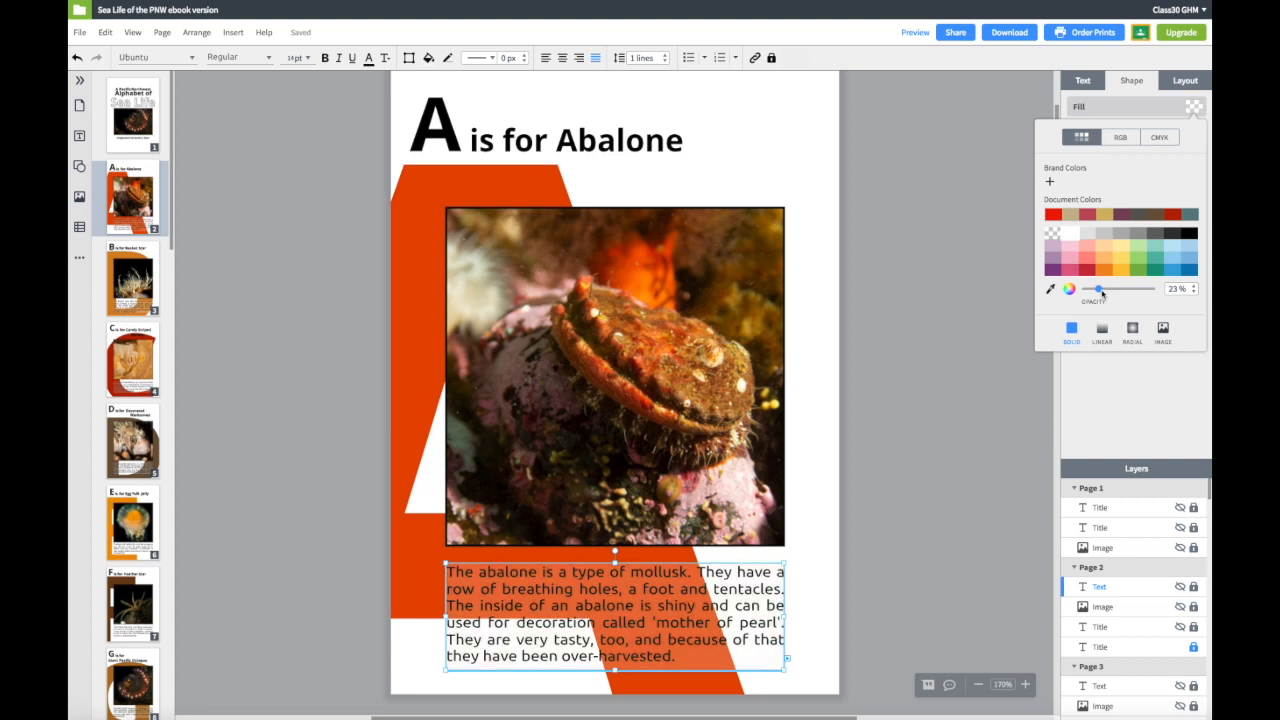
mouse_move(1098, 290)
left_mouse_down()
mouse_move(1138, 290)
mouse_move(1099, 291)
left_mouse_up()
left_click(400, 652)
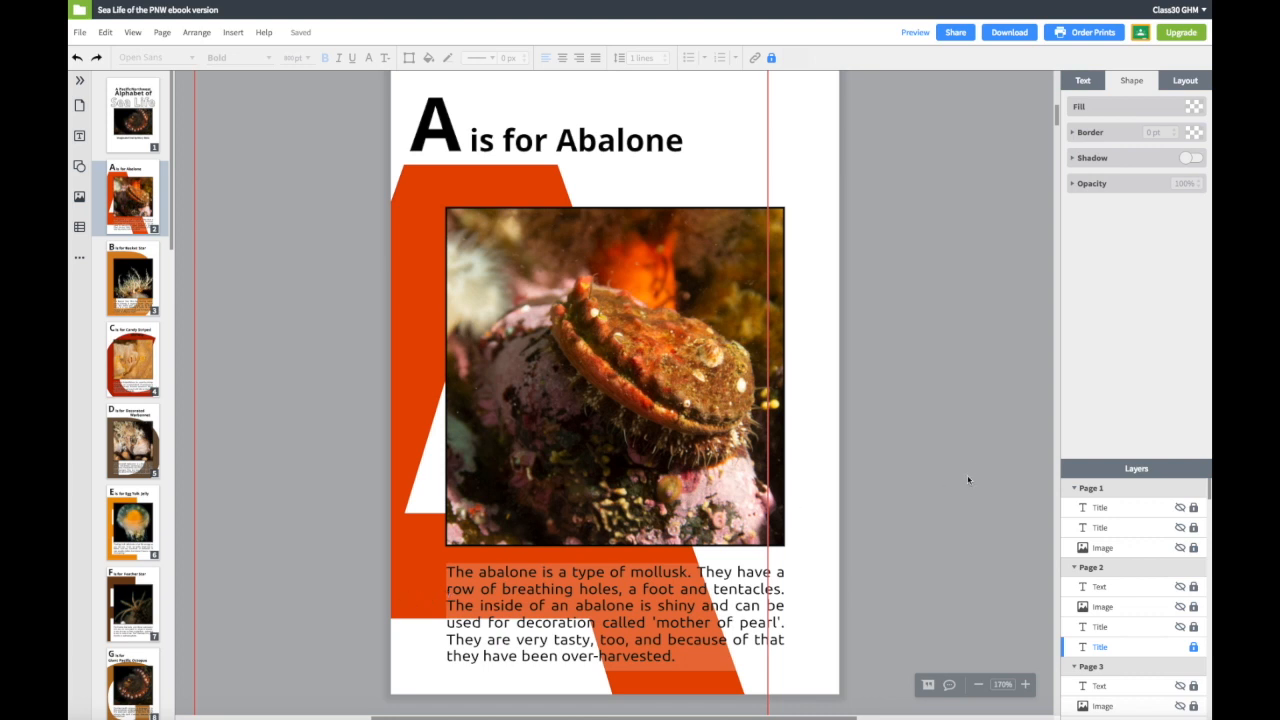
left_click(912, 465)
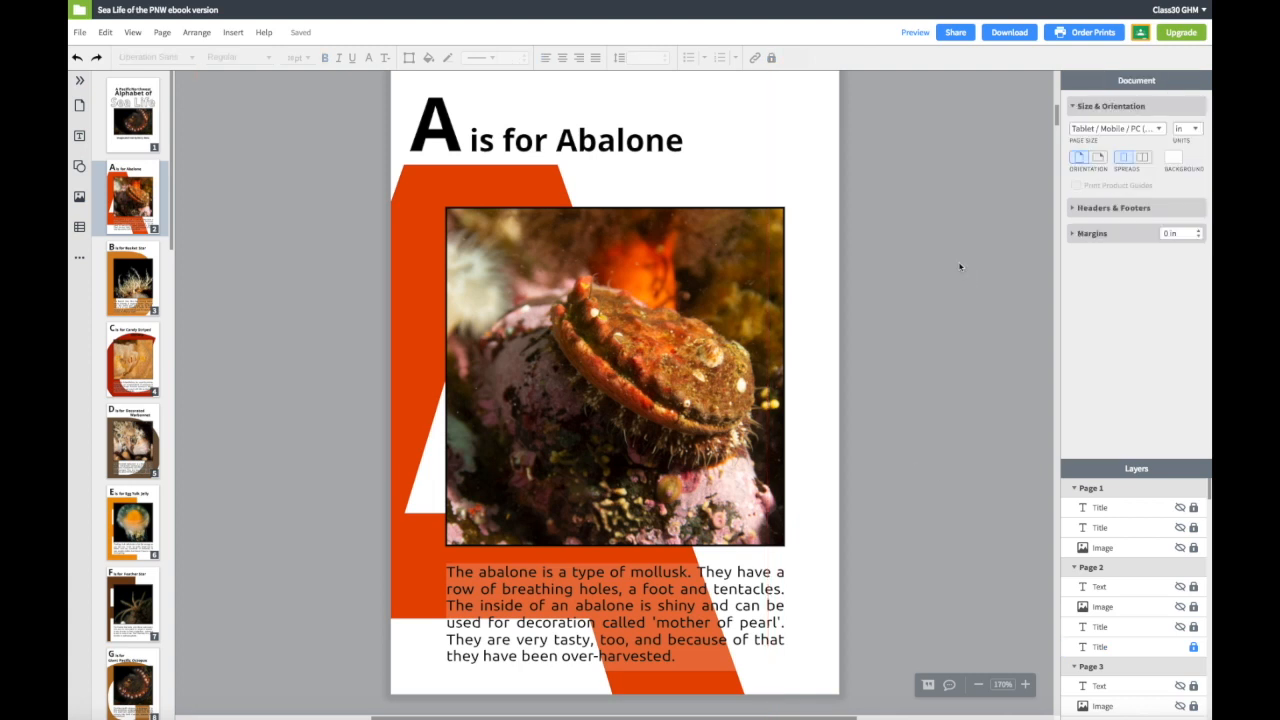
- Review the options for sharing with collaborators and for downloading the ebook, closing each dialog without submitting it
left_click(958, 34)
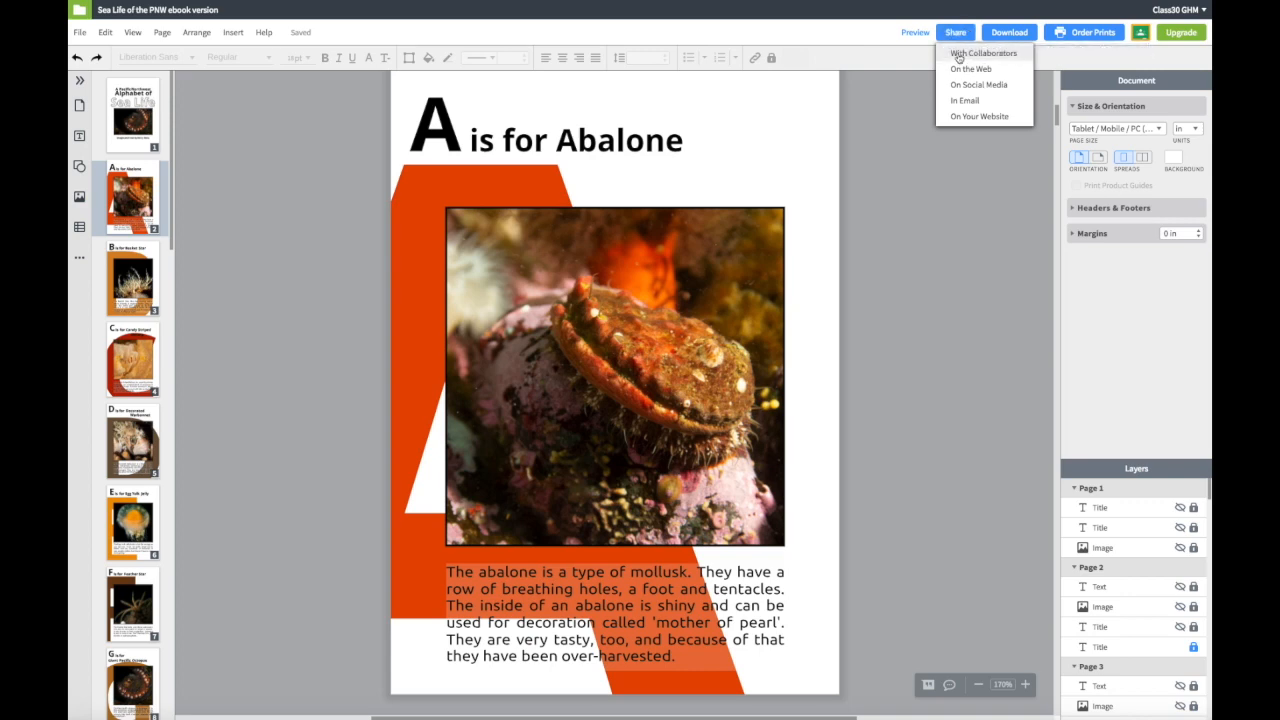
left_click(958, 58)
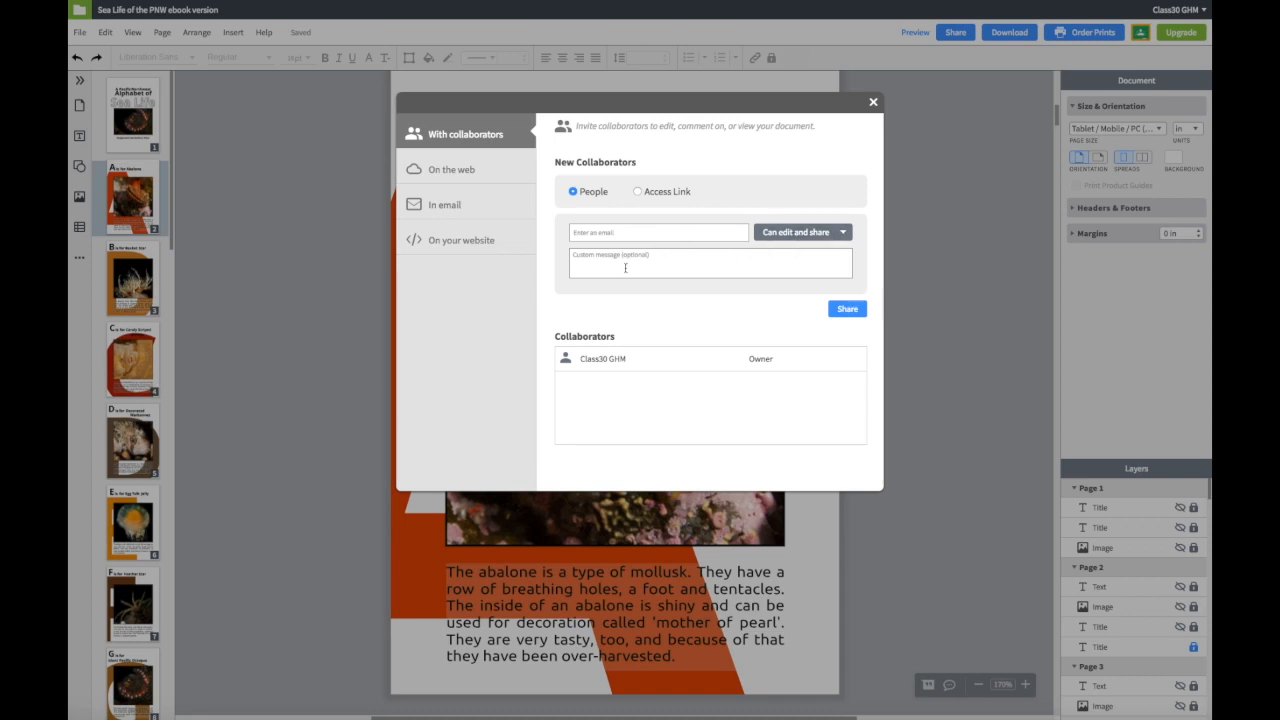
left_click(872, 103)
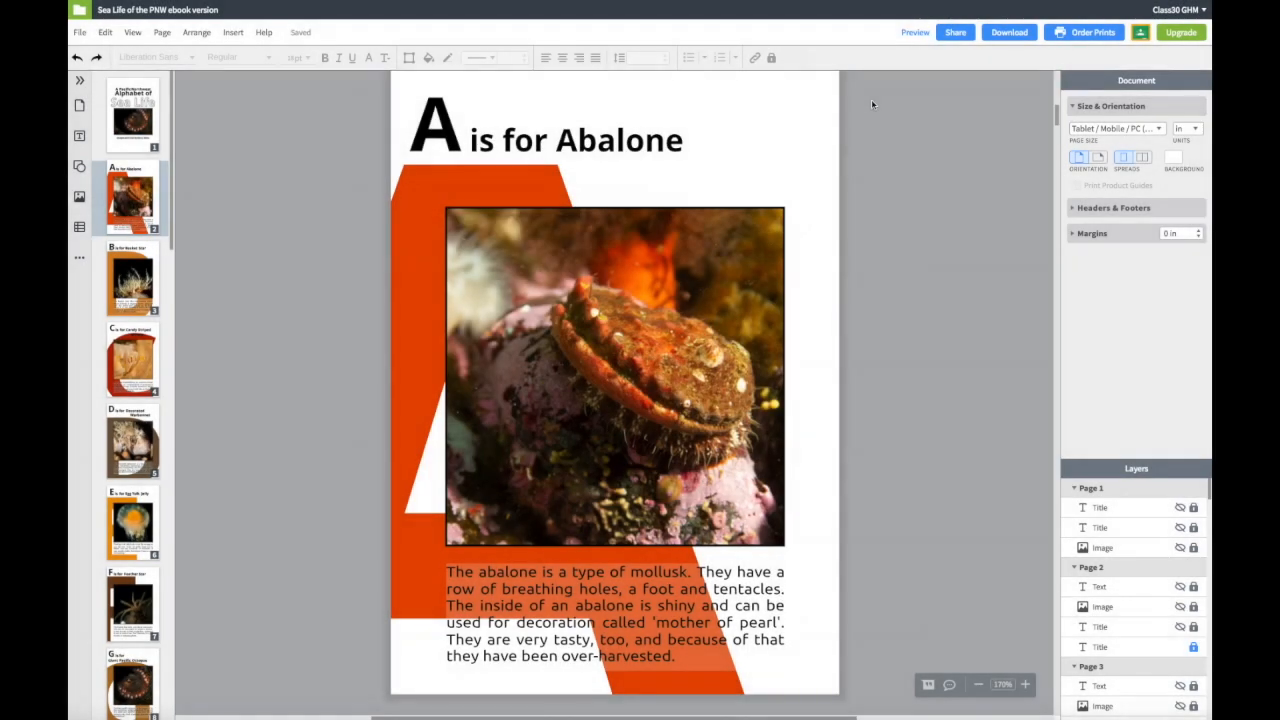
left_click(1010, 34)
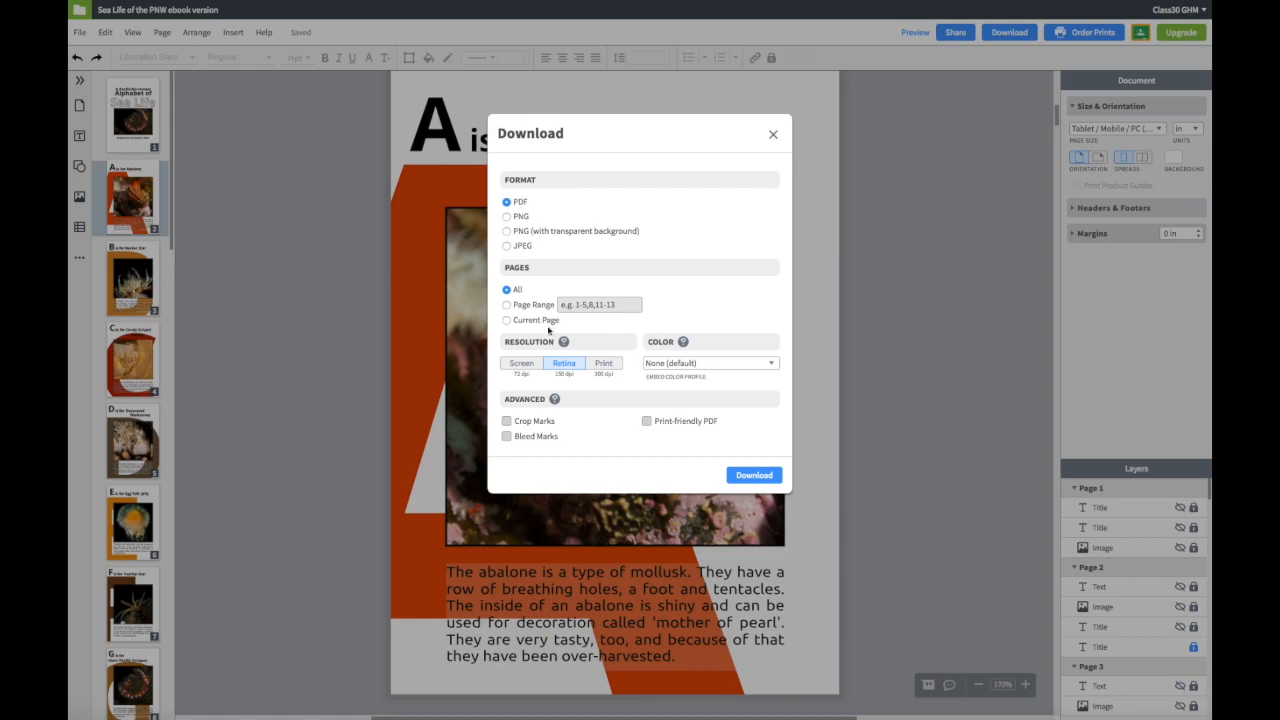
left_click(773, 137)
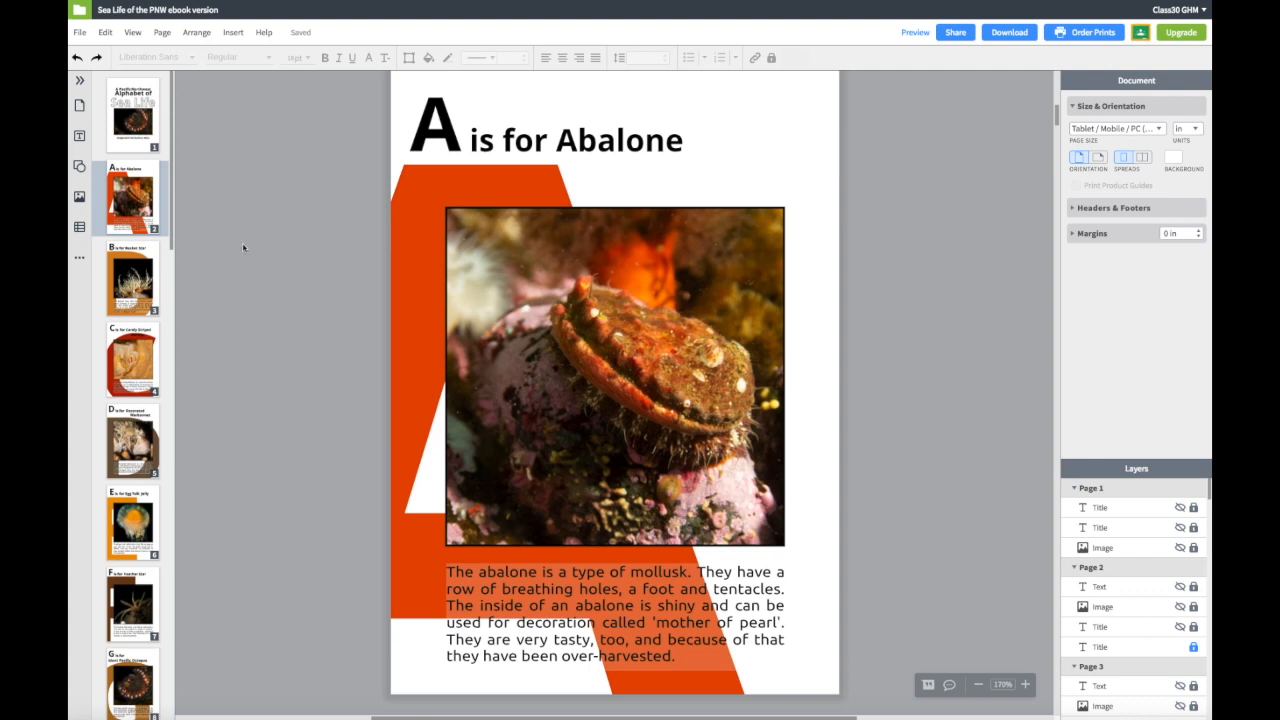
- Browse the ebook's page thumbnails from A through Z and view the closing "A little about this book..." page
scroll(118, 339, "down", 1)
scroll(118, 339, "down", 10)
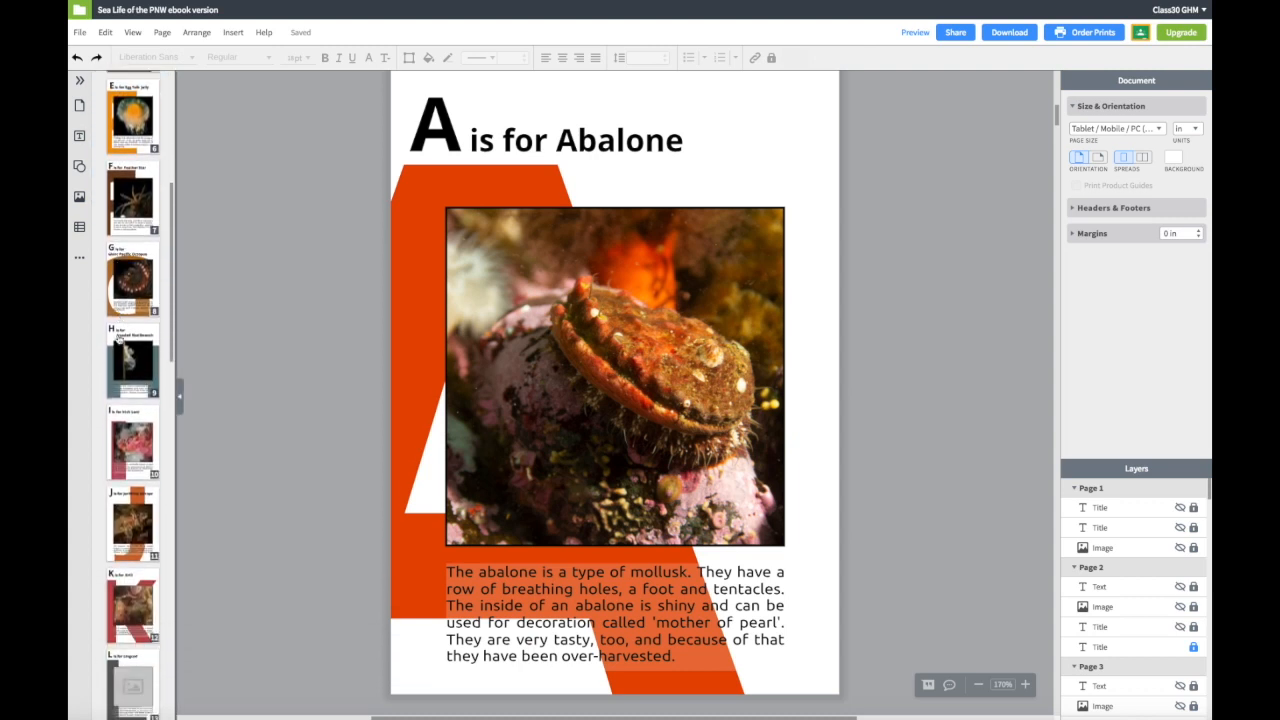
scroll(118, 339, "up", 2)
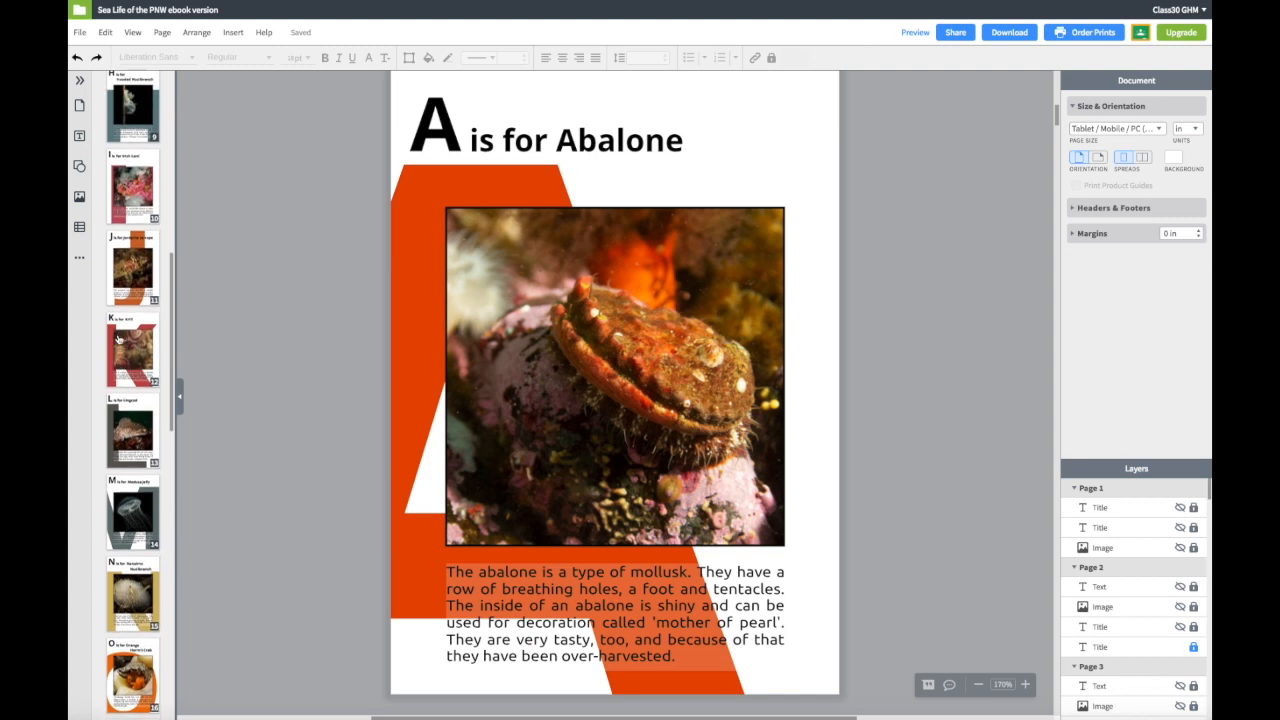
scroll(118, 339, "up", 5)
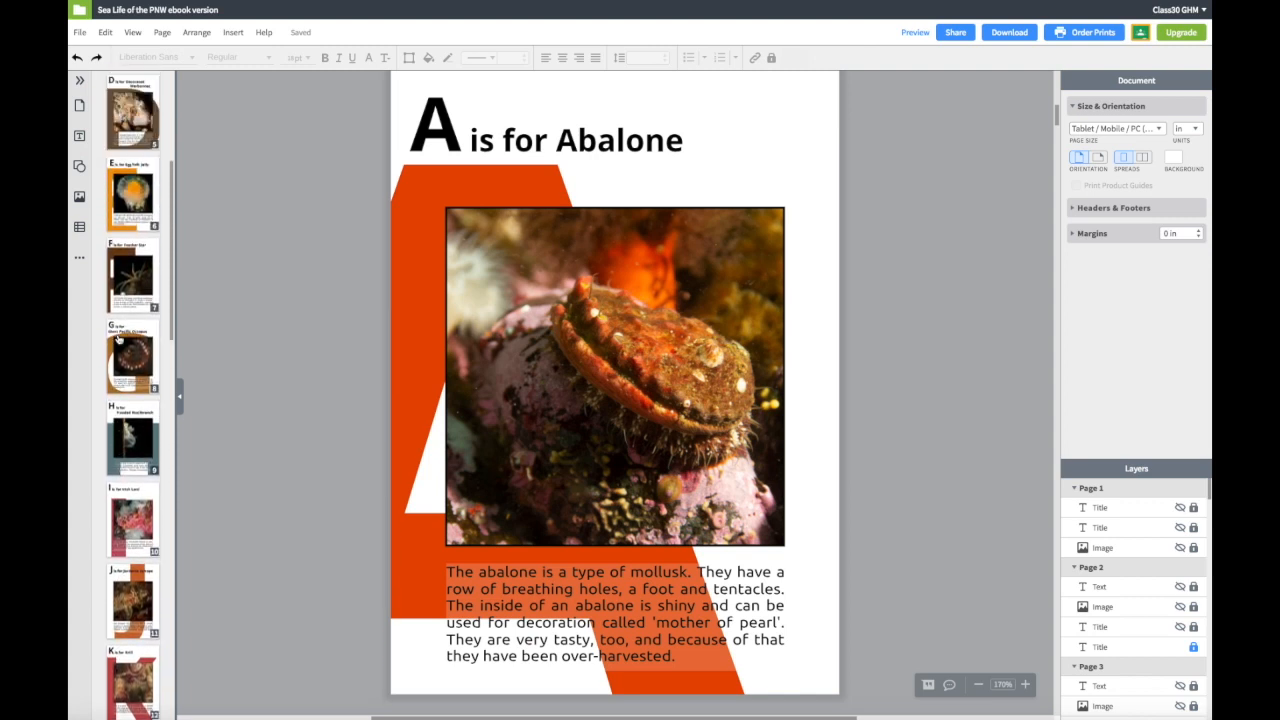
scroll(118, 339, "down", 10)
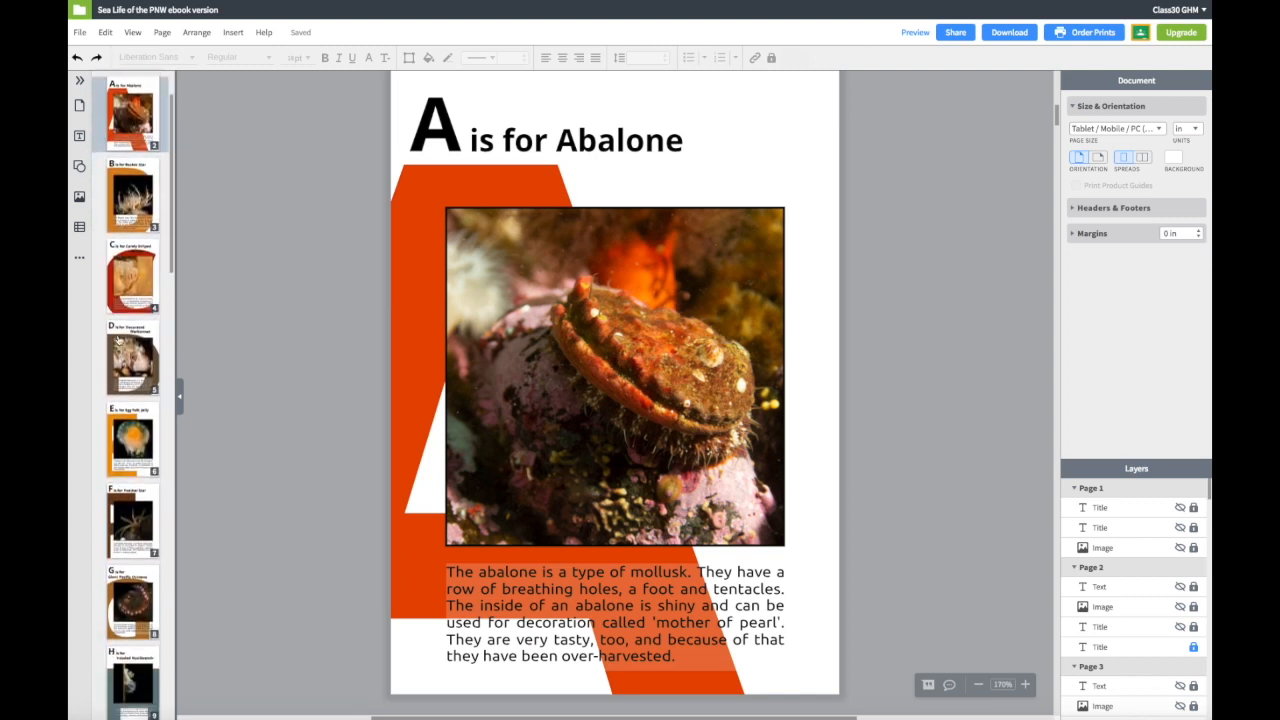
scroll(118, 339, "down", 12)
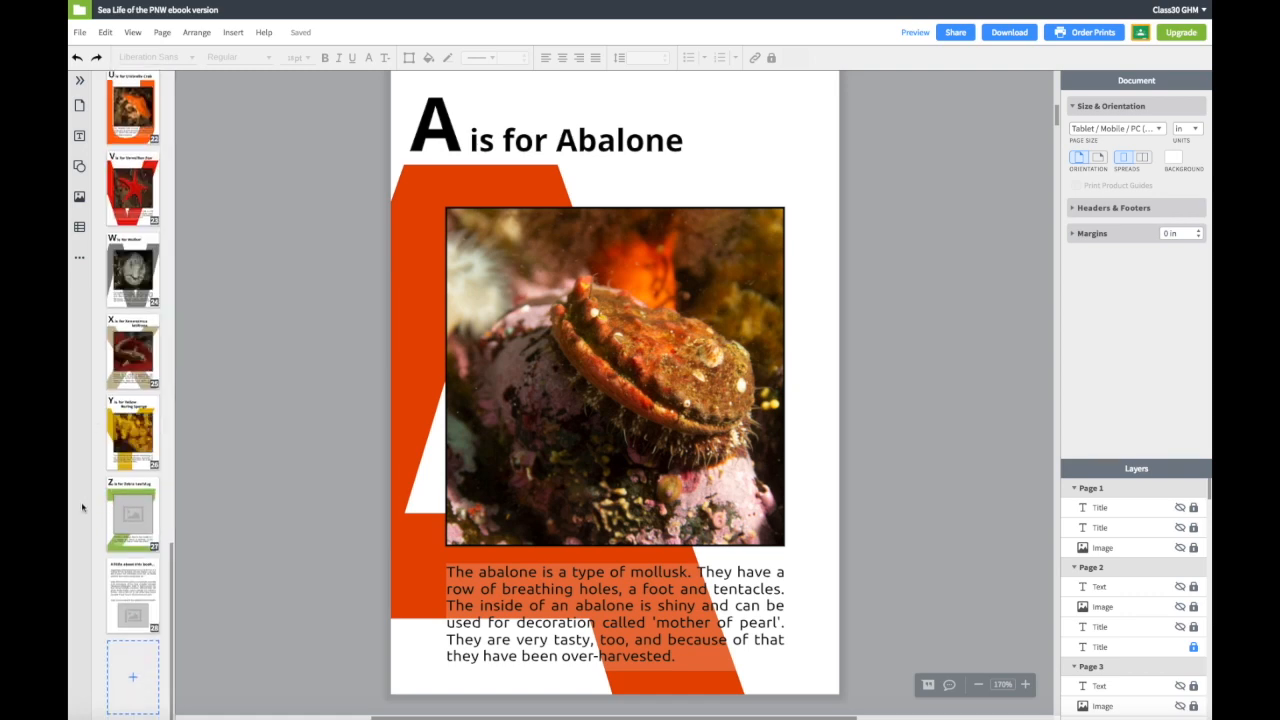
left_click(137, 594)
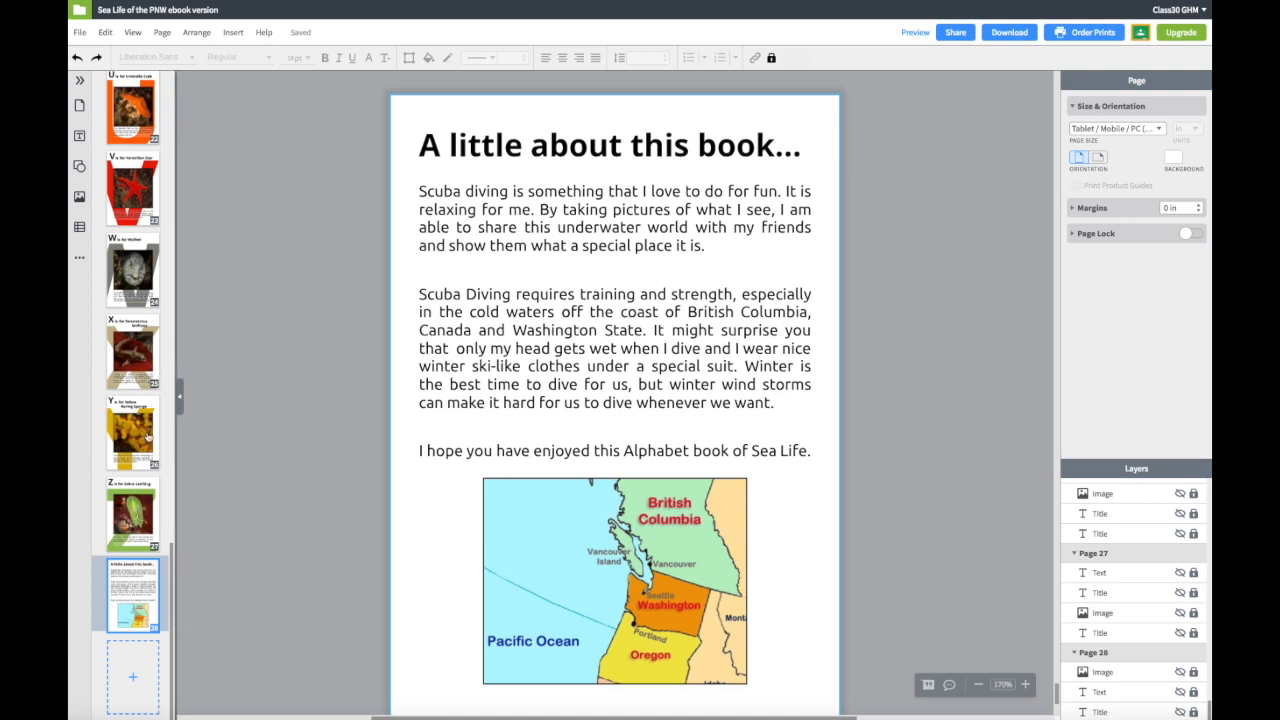
scroll(147, 437, "up", 10)
scroll(147, 437, "up", 10)
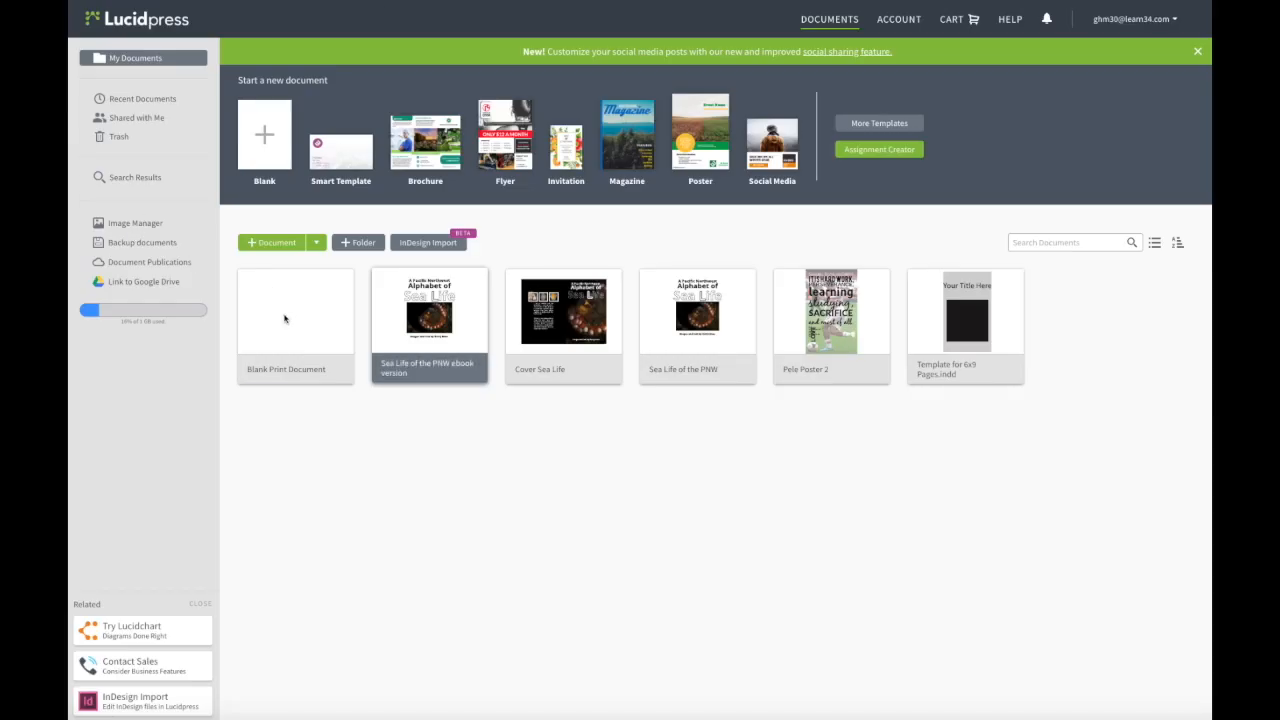
- Open the Blank Print Document from the document list and set its page orientation to landscape
left_click(295, 312)
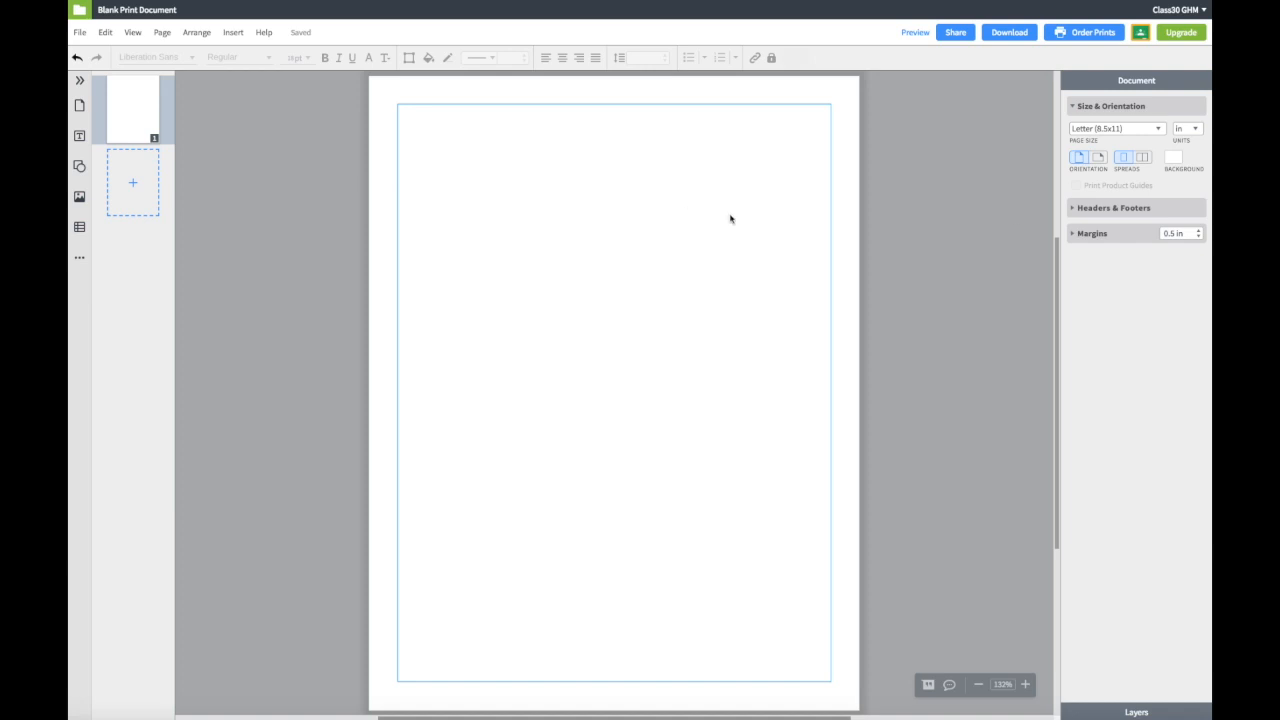
left_click(1100, 158)
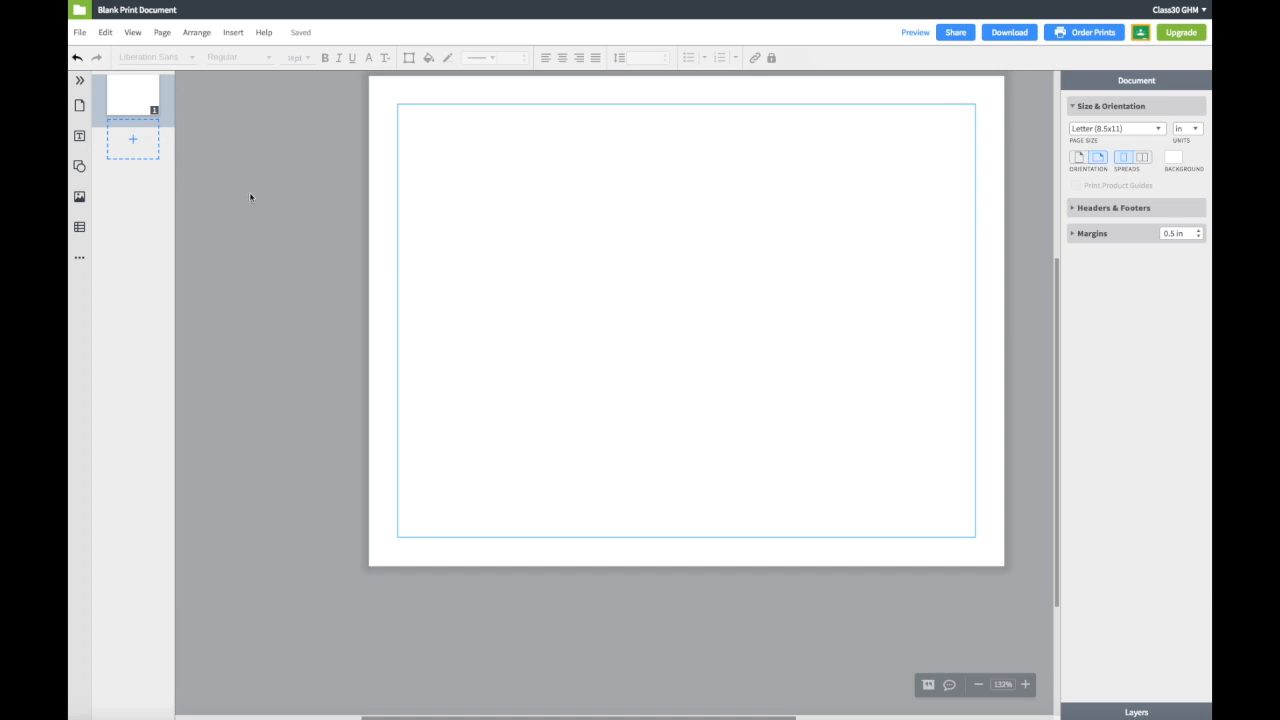
- Place a square shape at the page's upper-left corner and stretch it to full page height and about three quarters of the width
left_click(79, 166)
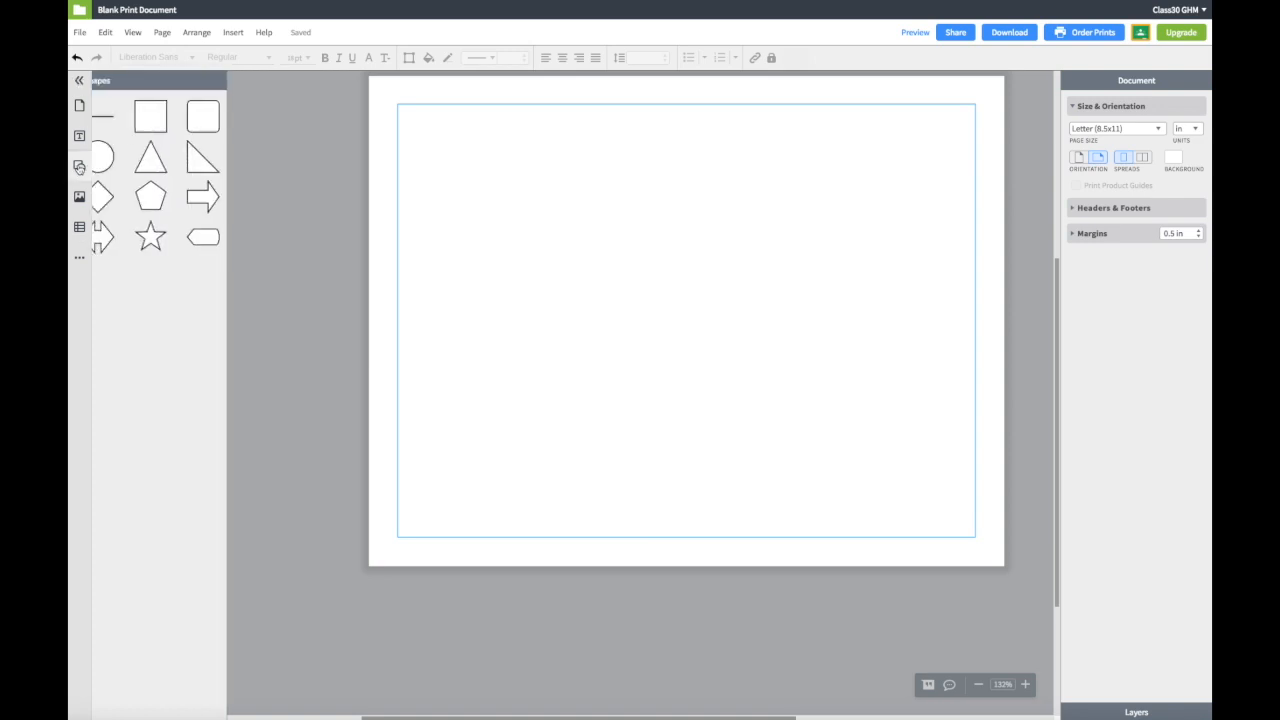
left_click(168, 117)
left_click_drag(661, 343, 409, 152)
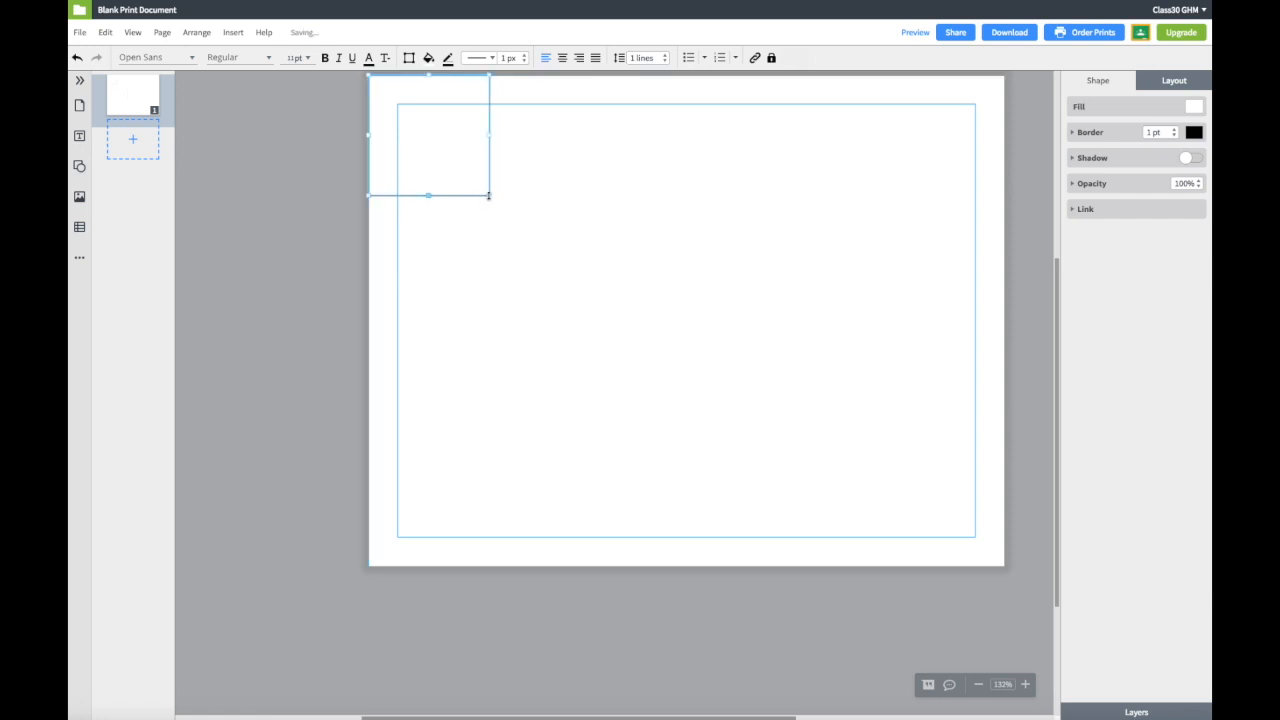
left_click_drag(489, 195, 845, 565)
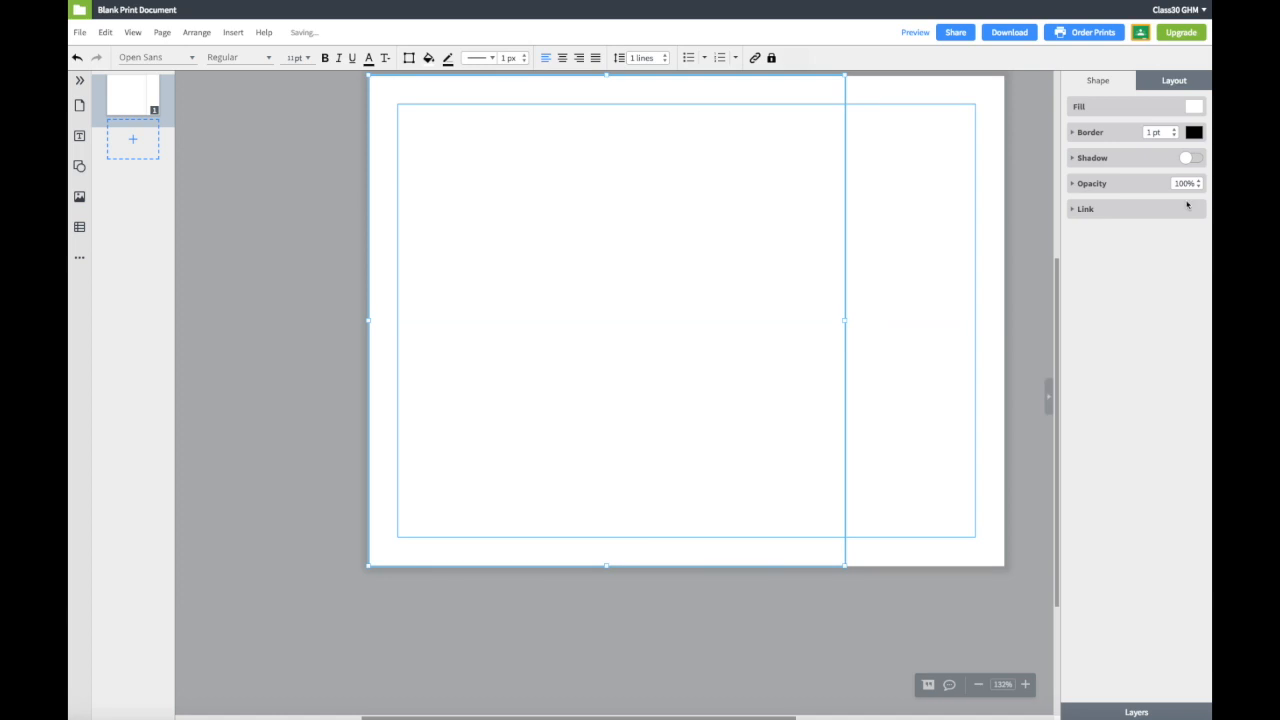
- Fill the large rectangle with solid salmon pink and set its border to 0 pt
left_click(1197, 106)
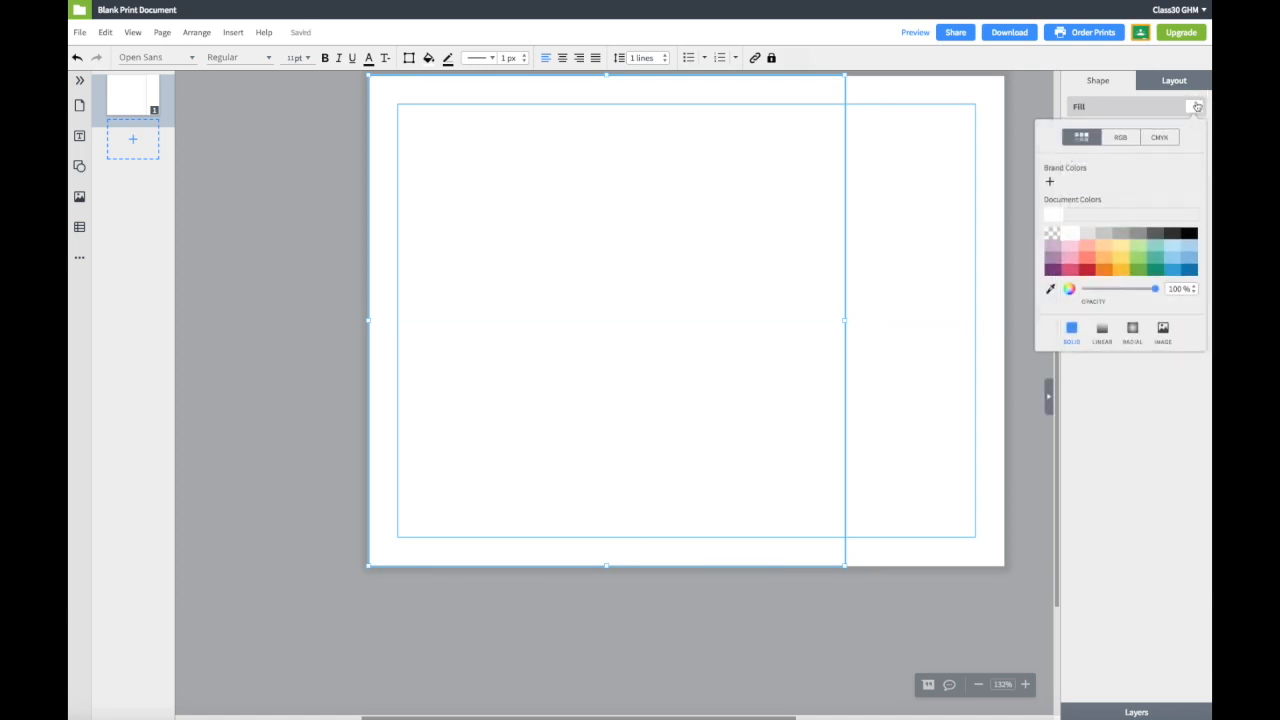
left_click(1085, 264)
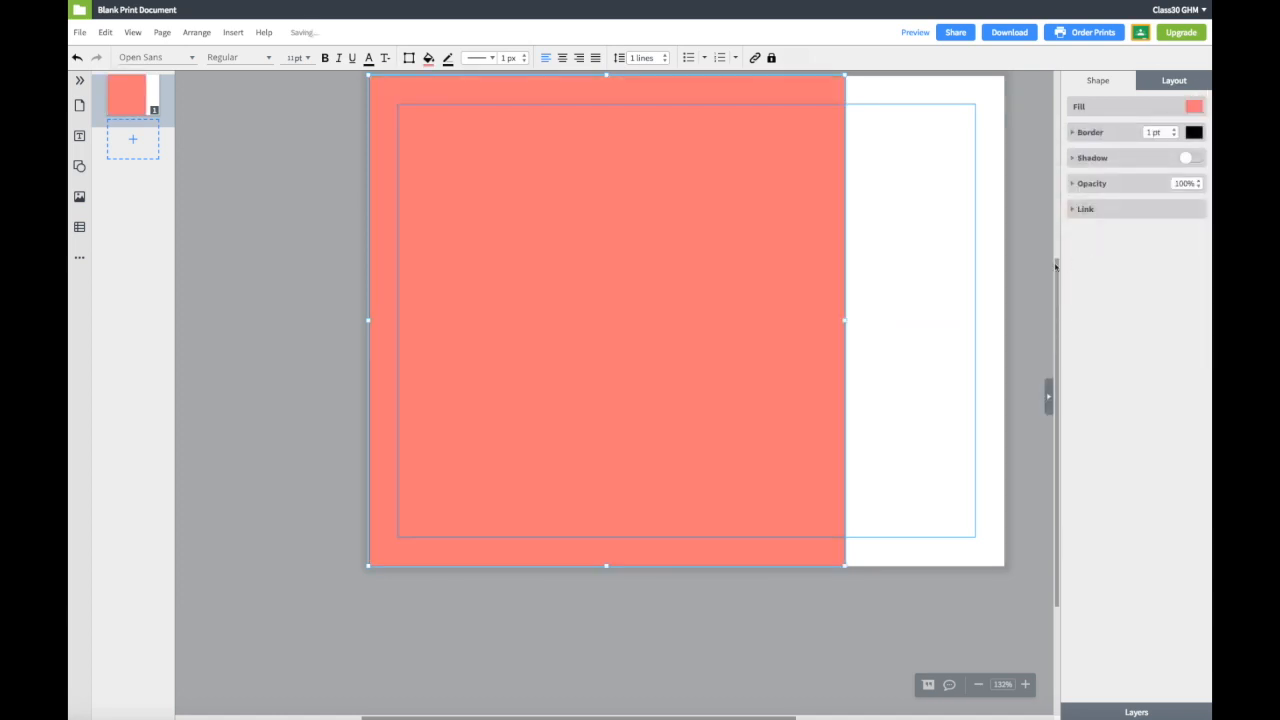
left_click(1029, 214)
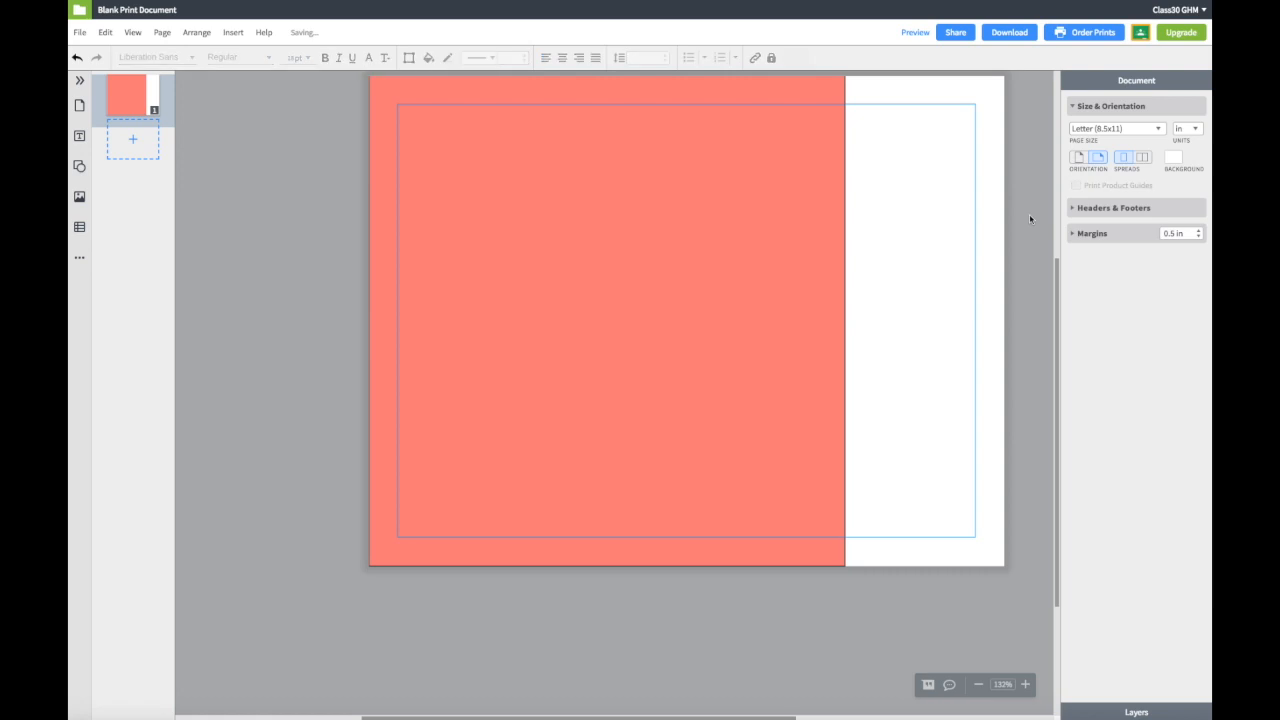
left_click(816, 266)
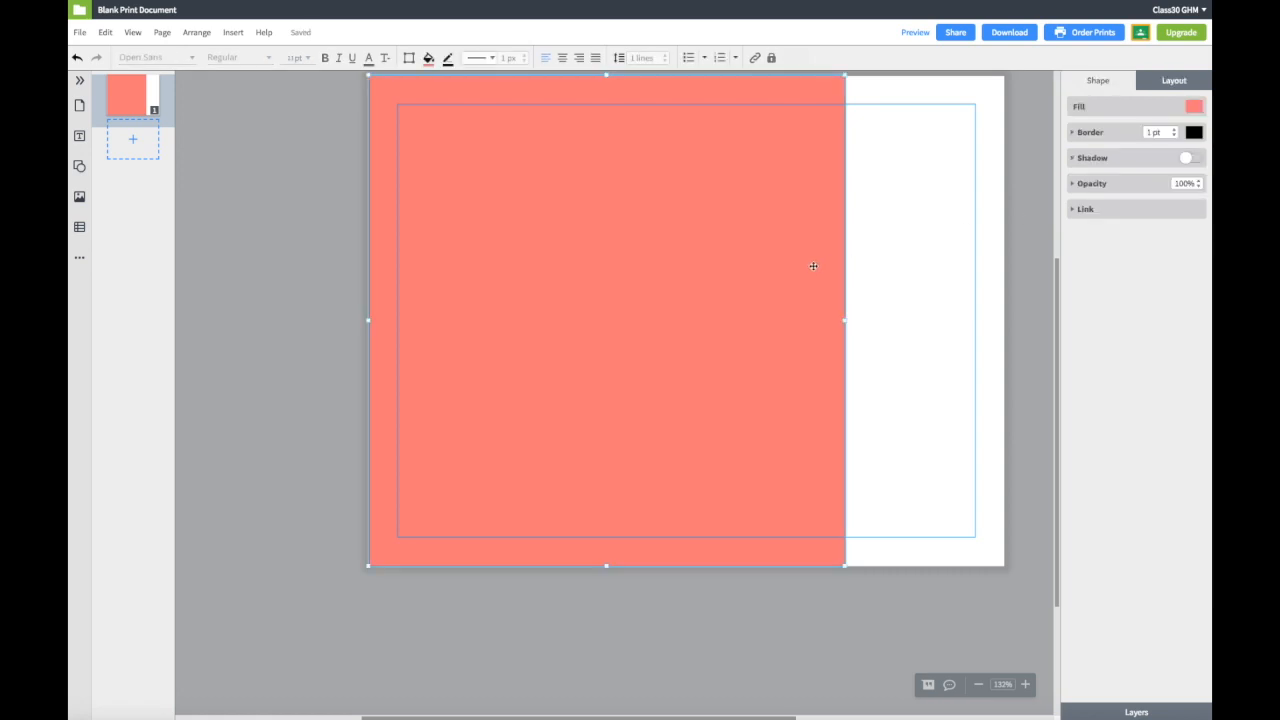
left_click(1175, 137)
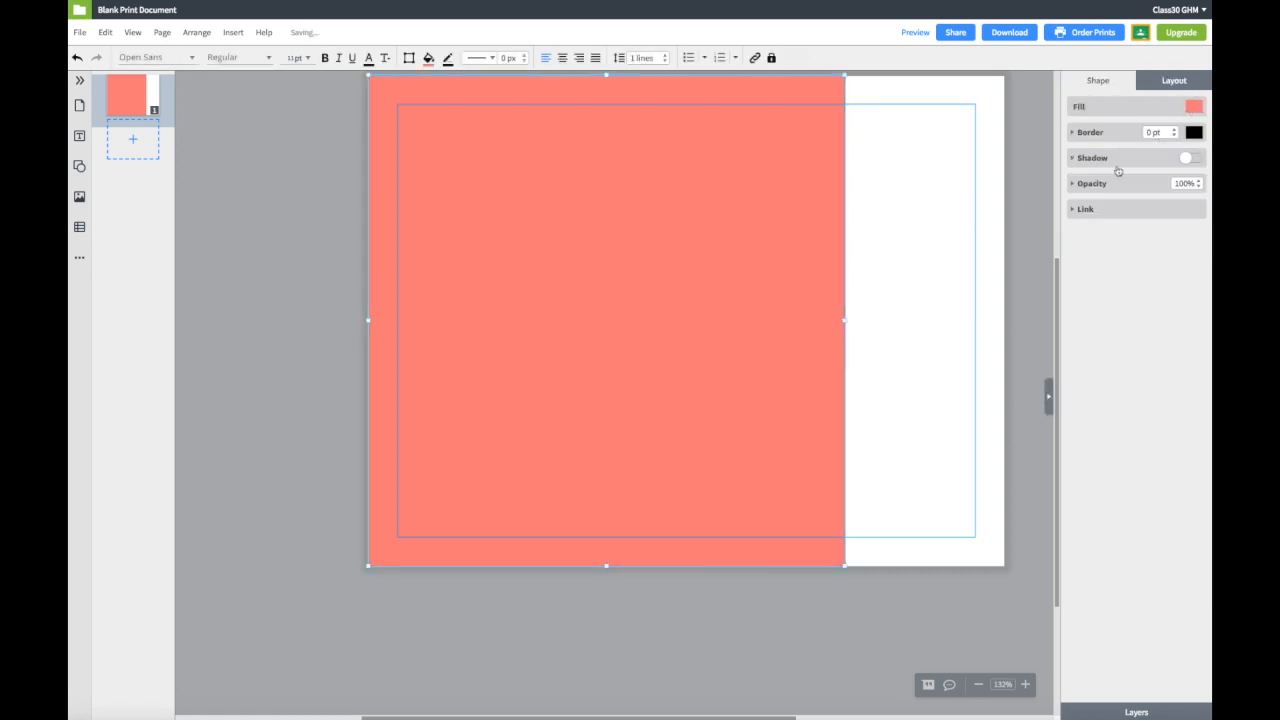
left_click(1025, 233)
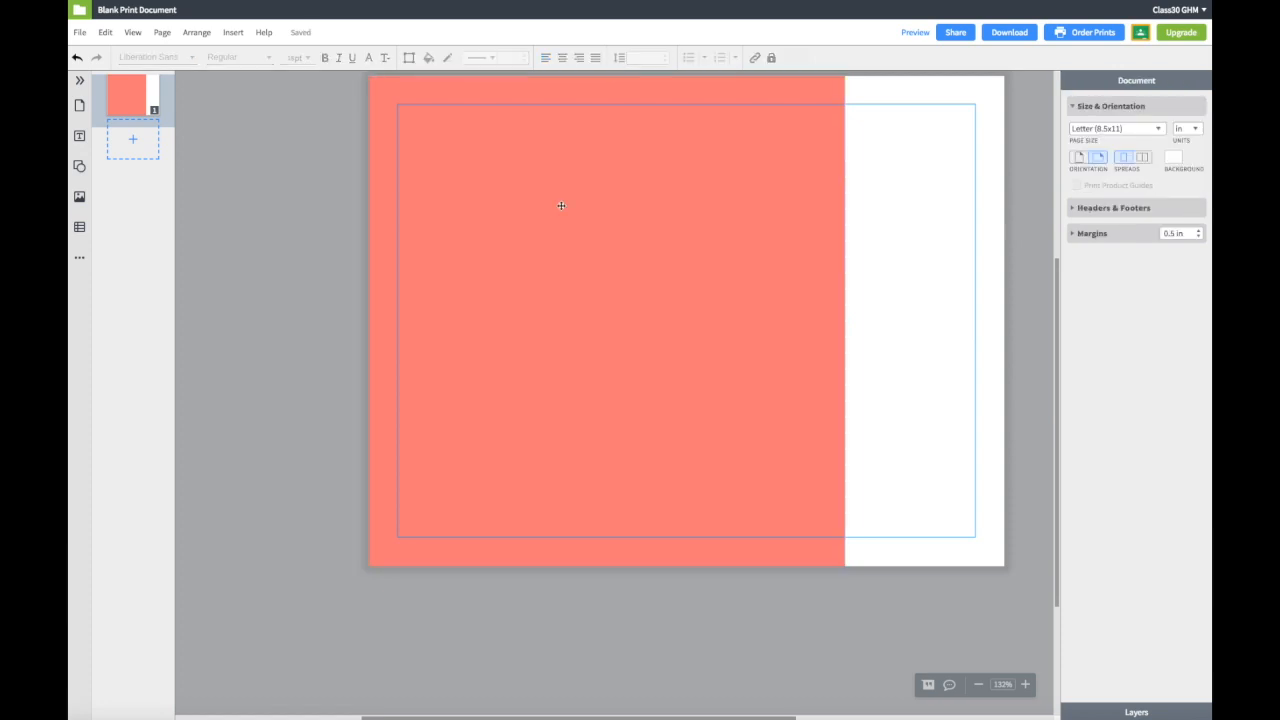
- Open the Alphabet Book folder in My Images and browse its sea life photos
left_click(80, 199)
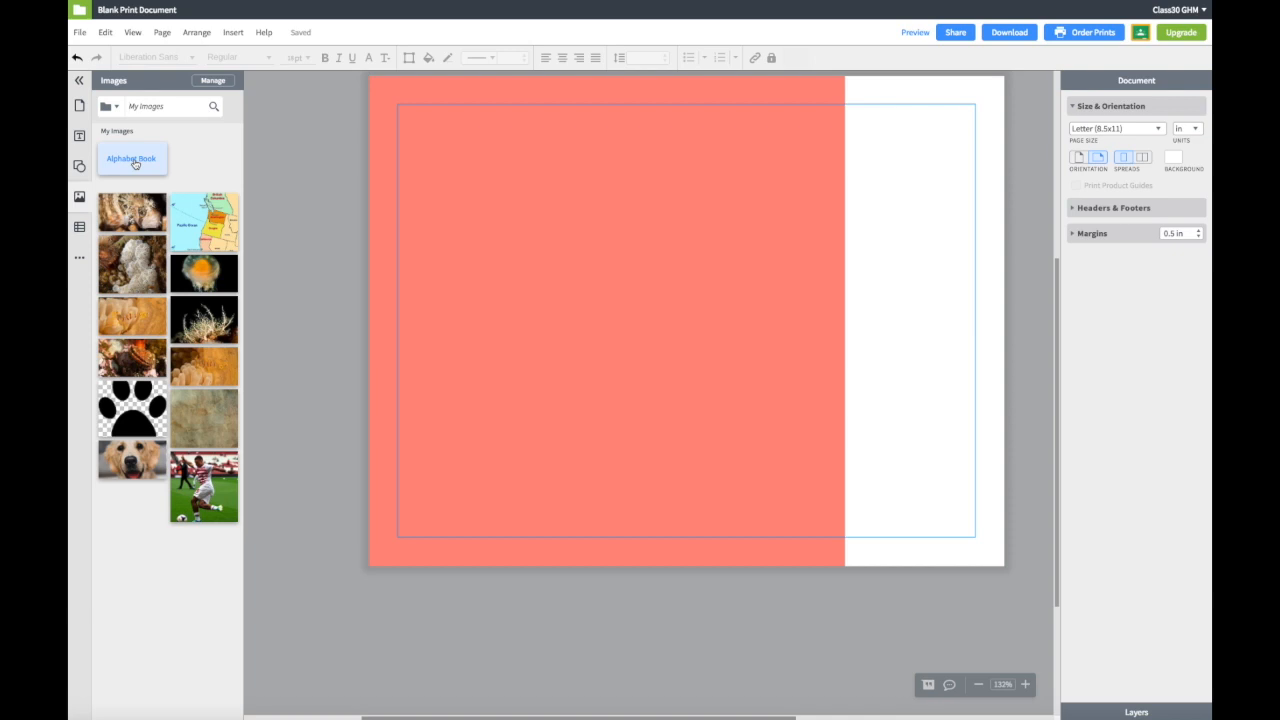
left_click(134, 162)
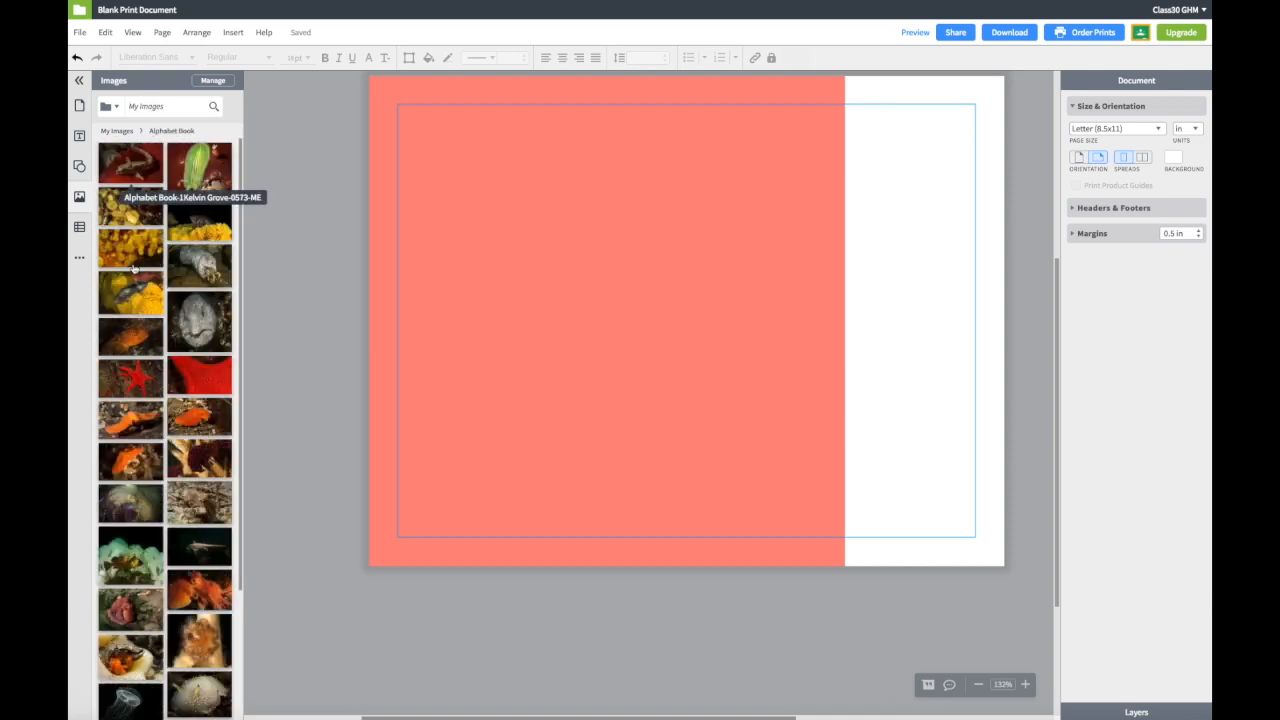
scroll(130, 326, "down", 2)
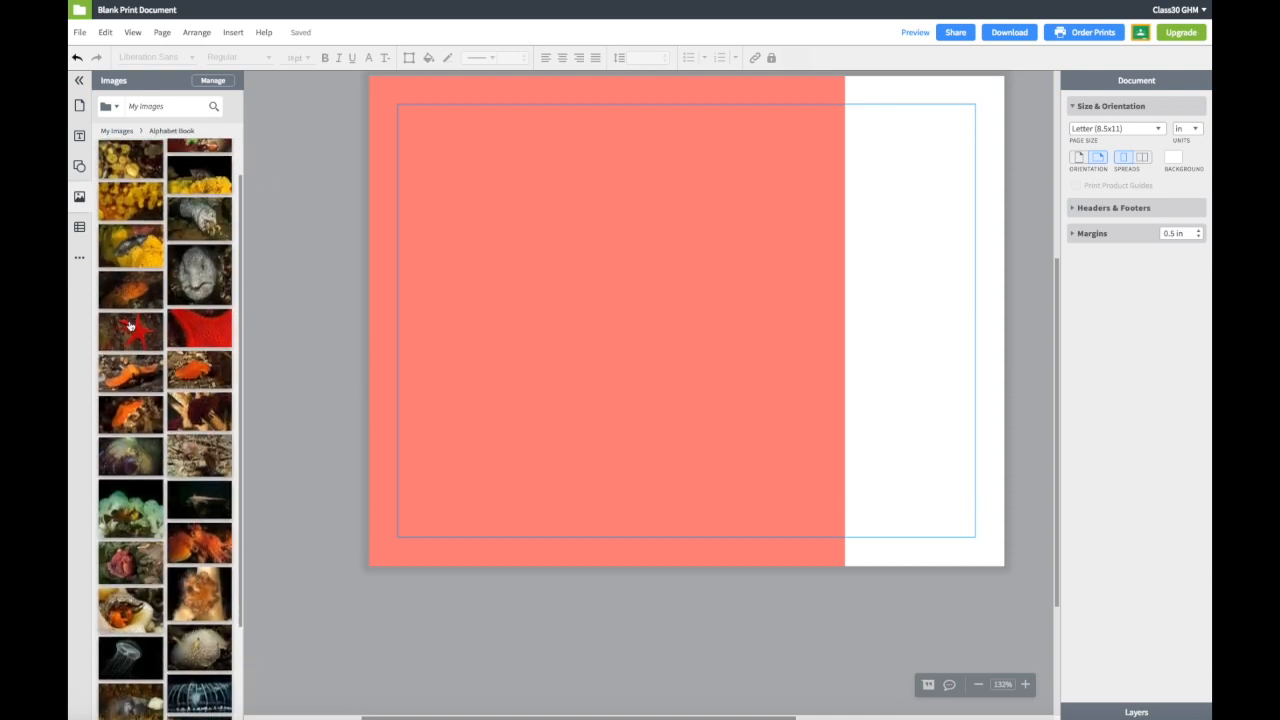
scroll(129, 325, "down", 3)
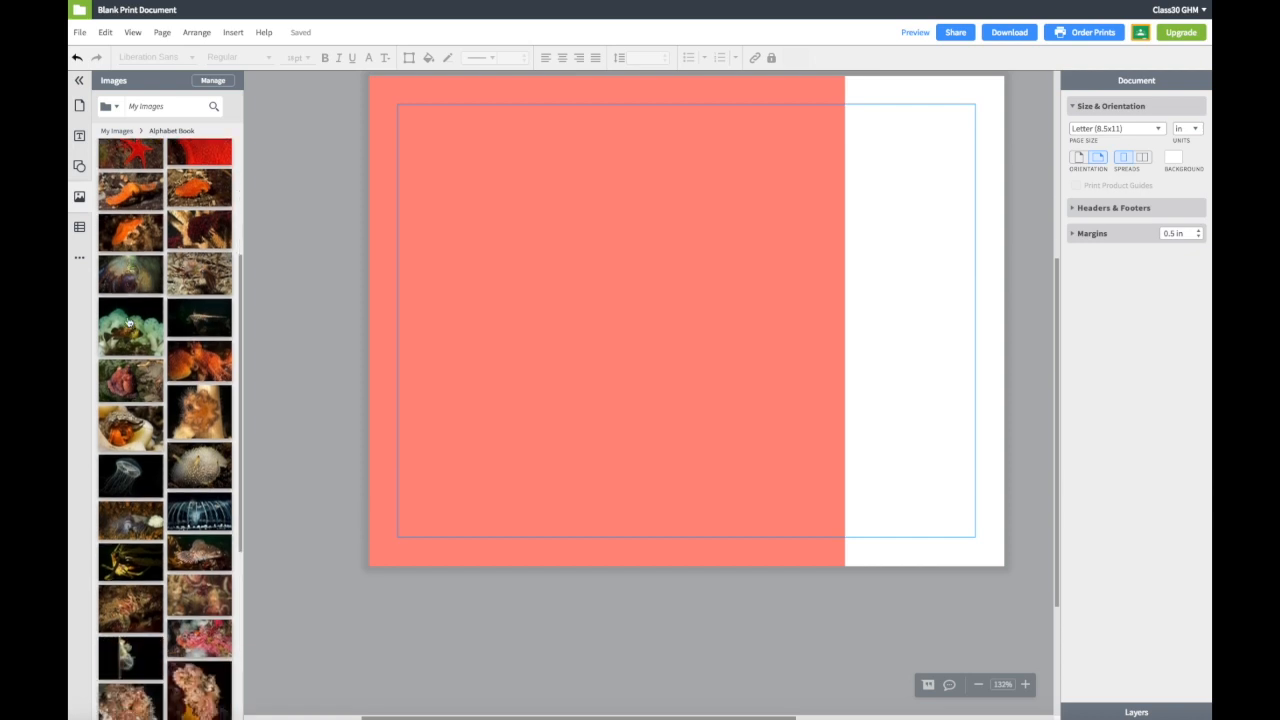
scroll(124, 348, "down", 5)
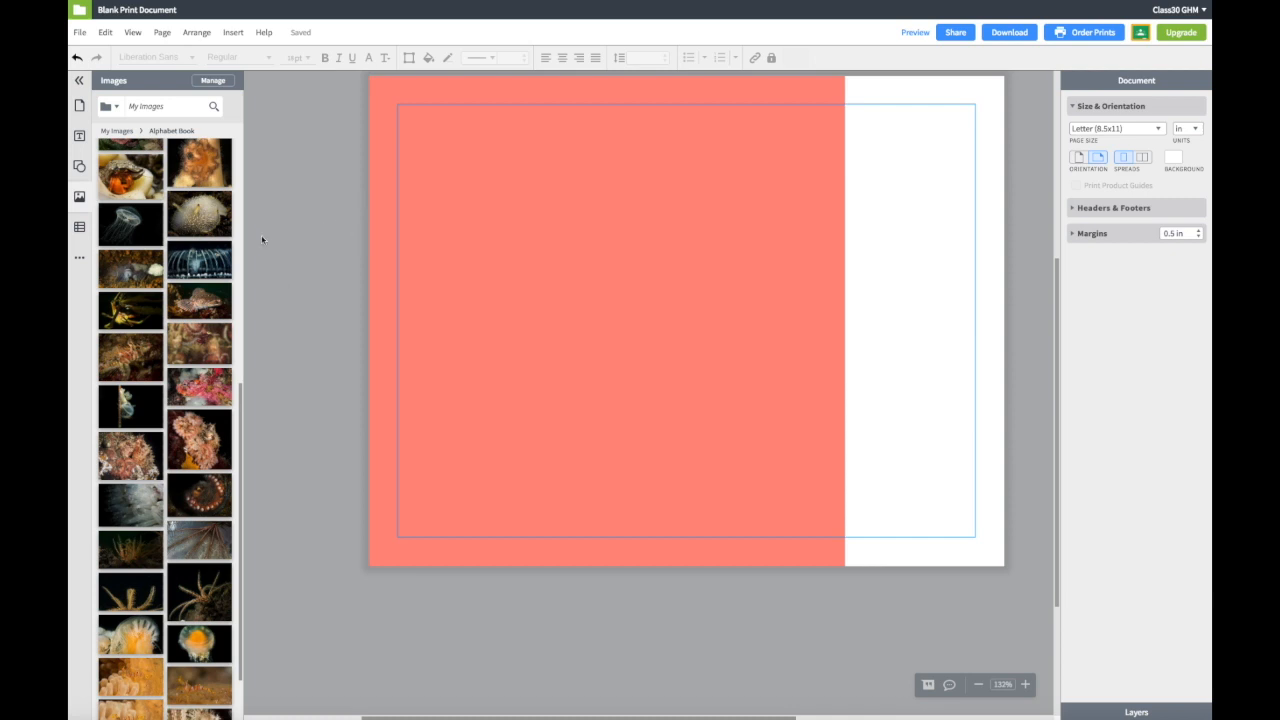
- Place the pink spotted fish photo into the salmon rectangle and widen its crop mask to about 10.3 in
left_click_drag(207, 399, 629, 356)
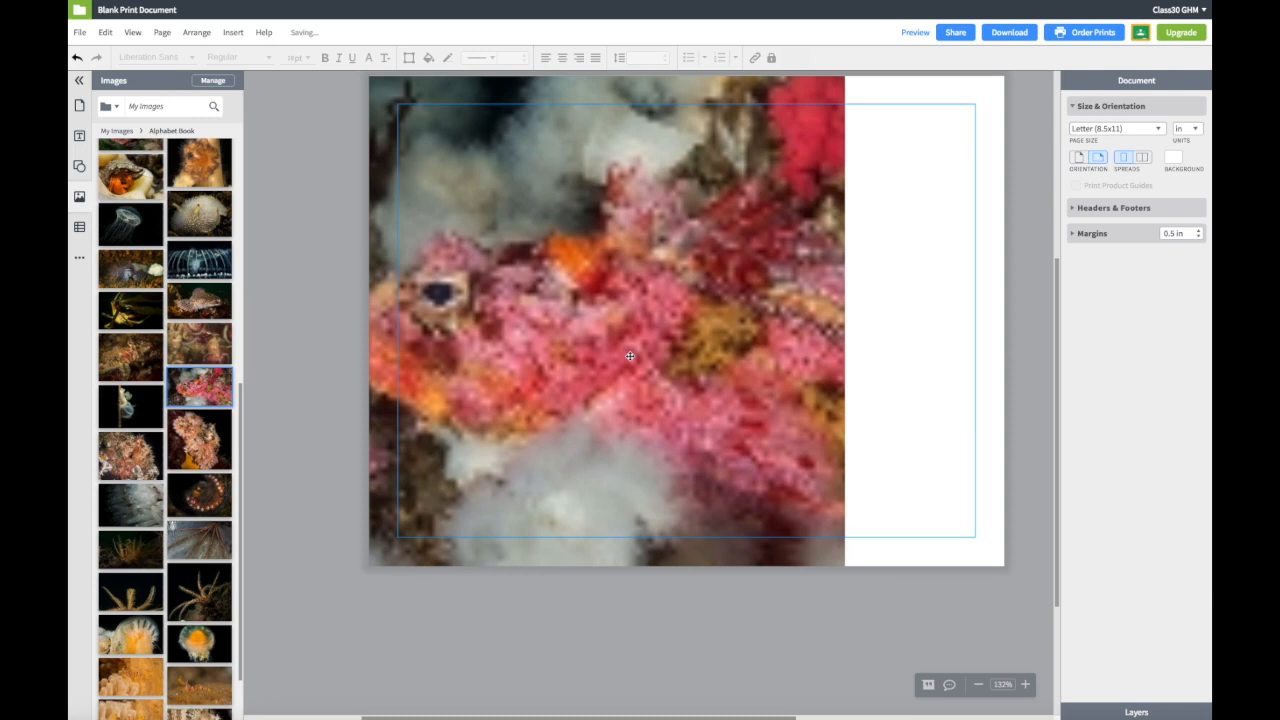
left_click(810, 322)
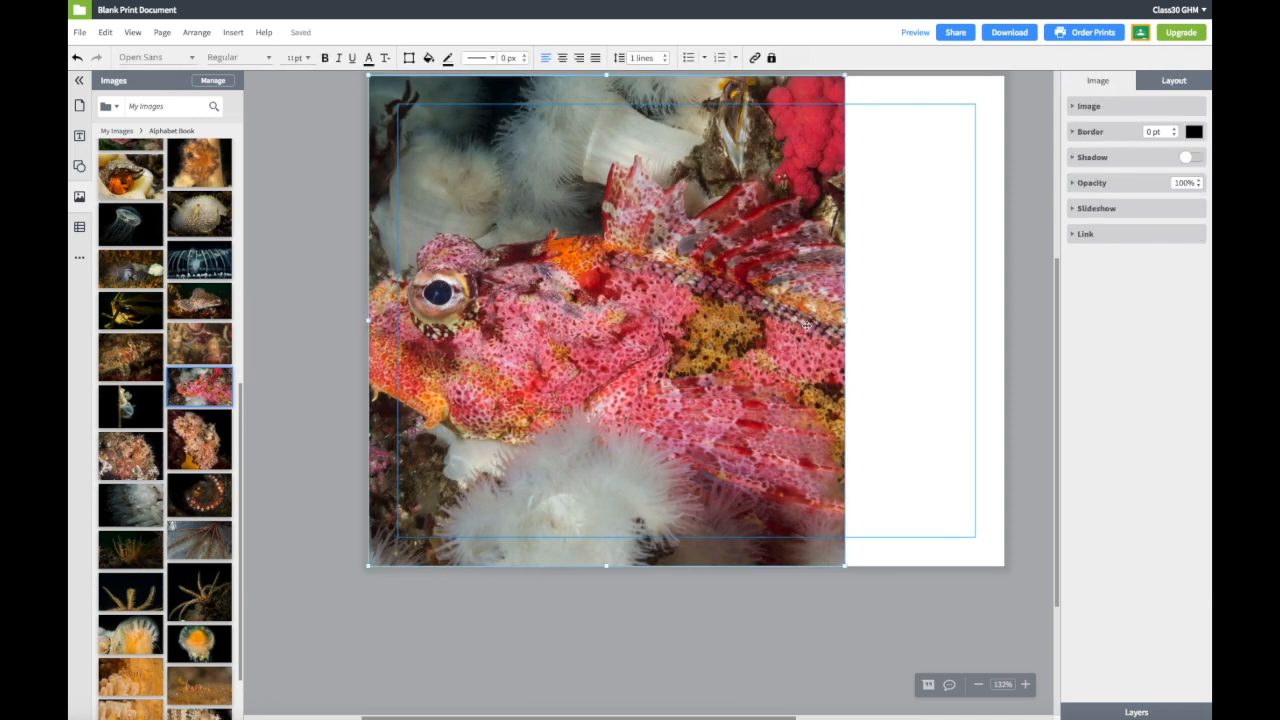
left_click(1073, 107)
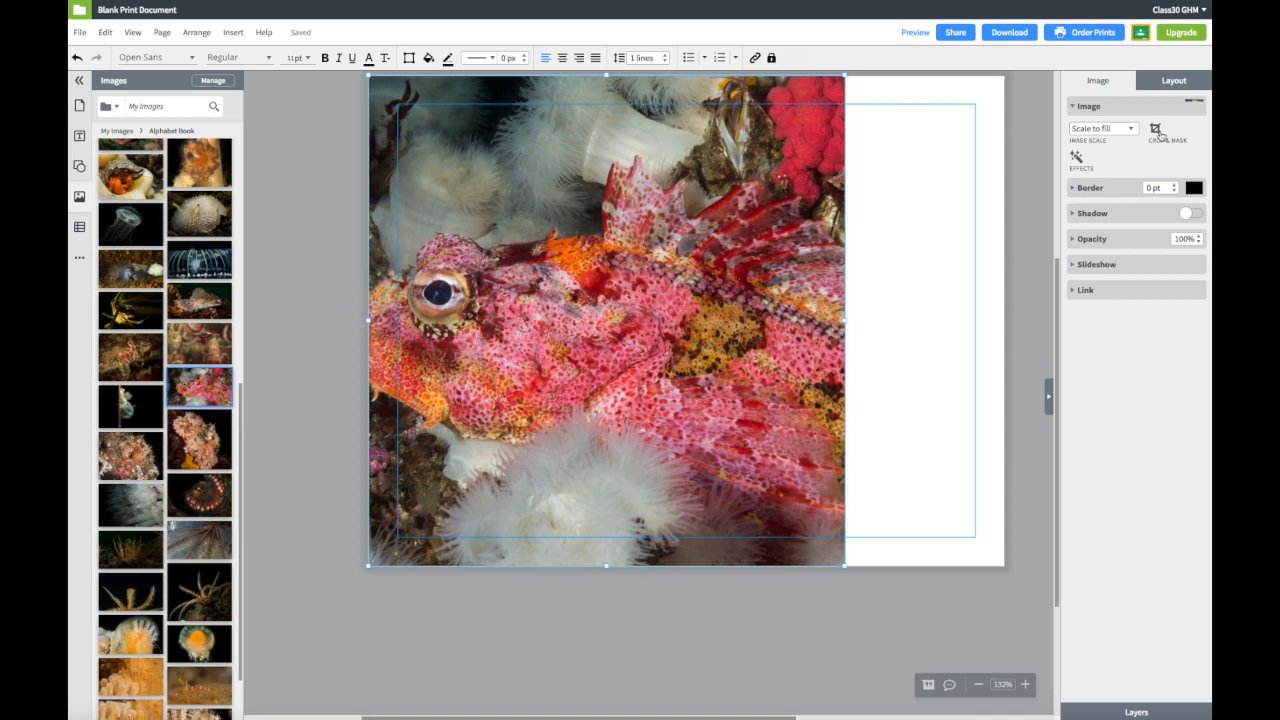
left_click(1155, 130)
left_click_drag(848, 393, 962, 390)
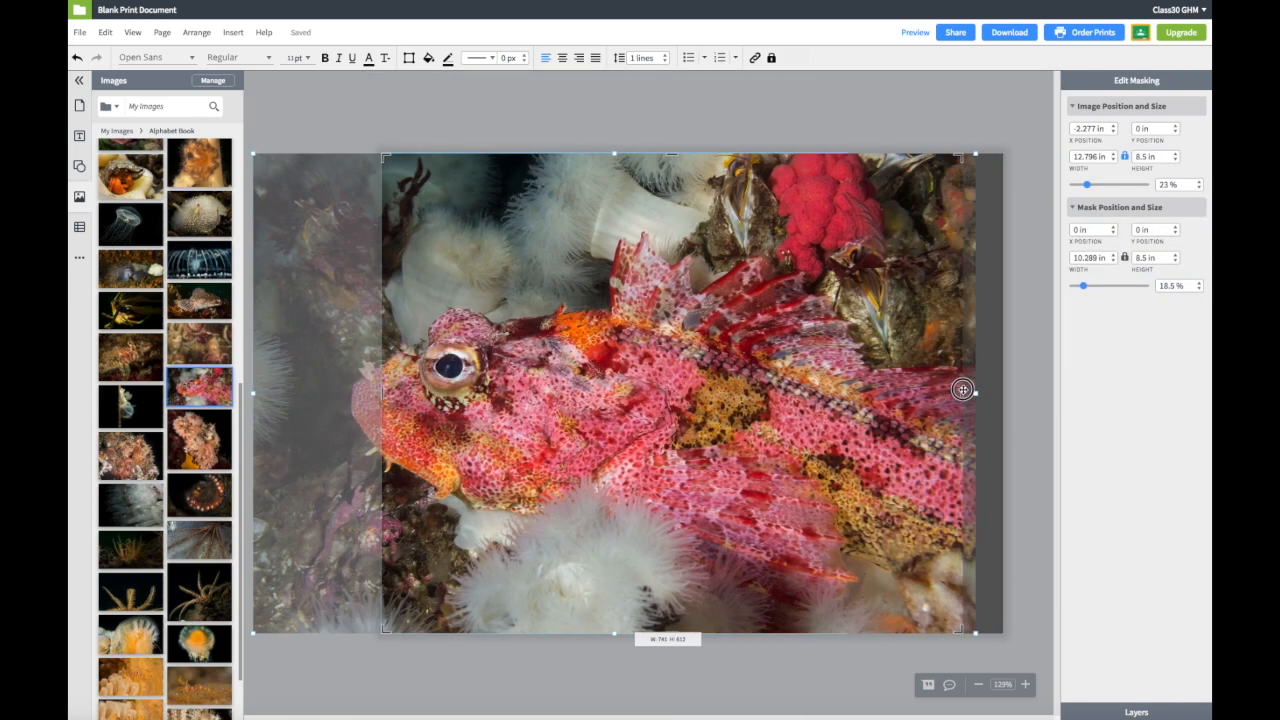
- Shift the fish photo within its mask to show the whole head, and enlarge it to about 23.9%
left_click_drag(781, 381, 850, 382)
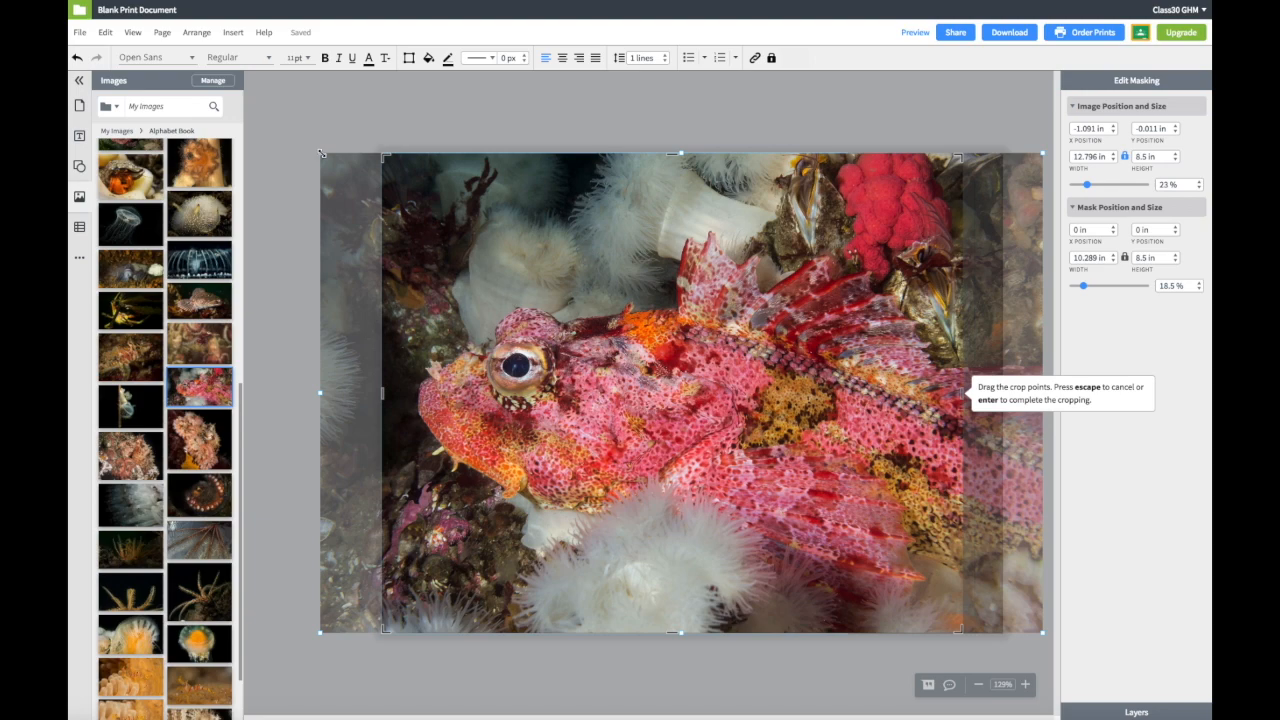
left_click_drag(320, 153, 304, 121)
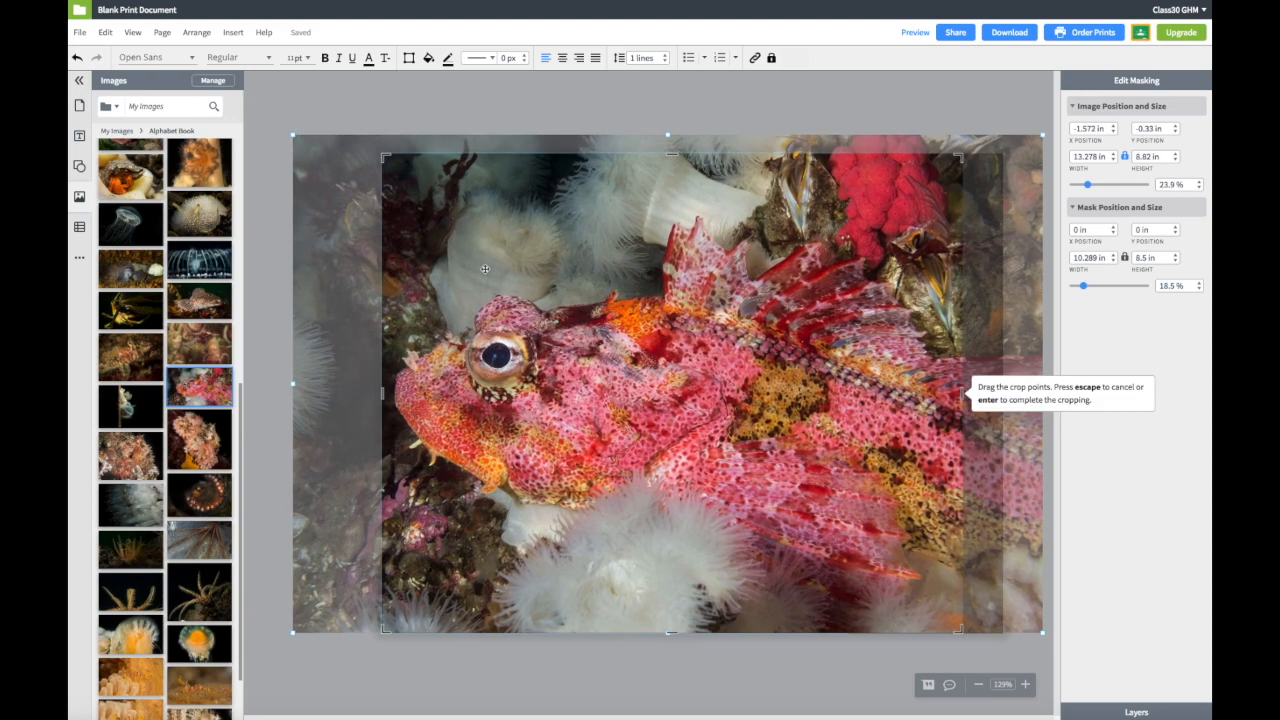
left_click_drag(485, 269, 507, 280)
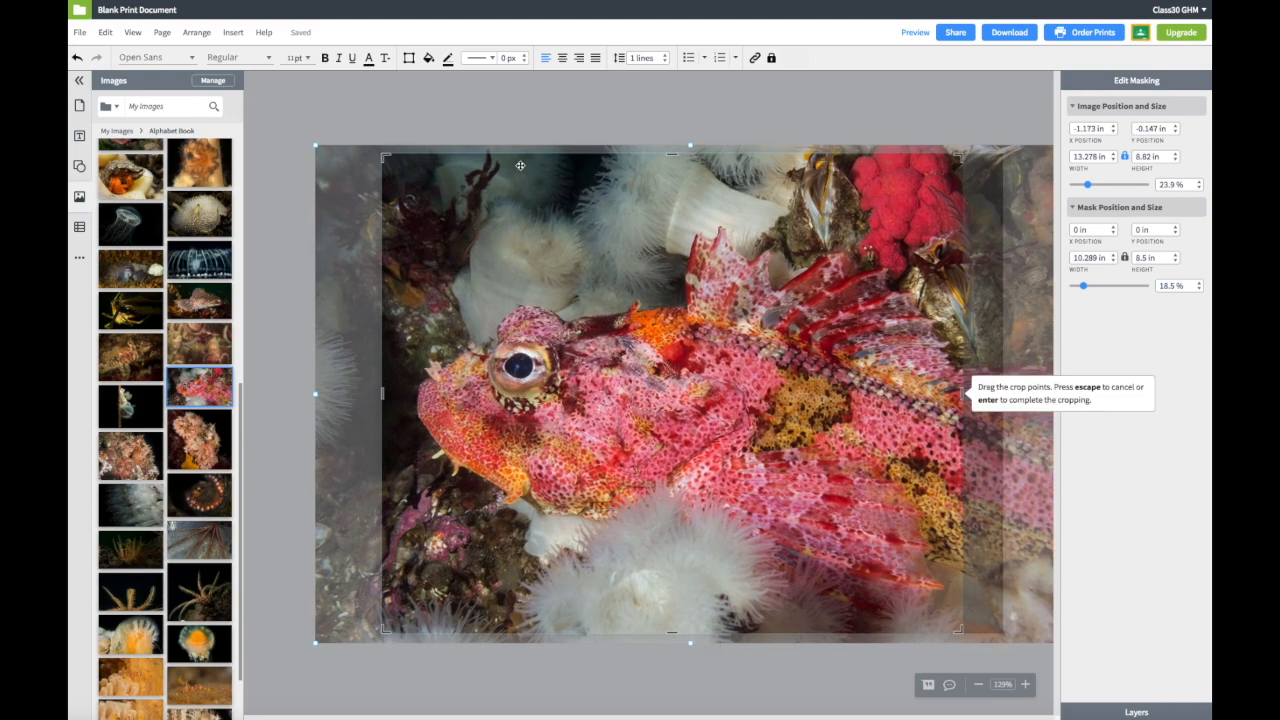
left_click(511, 104)
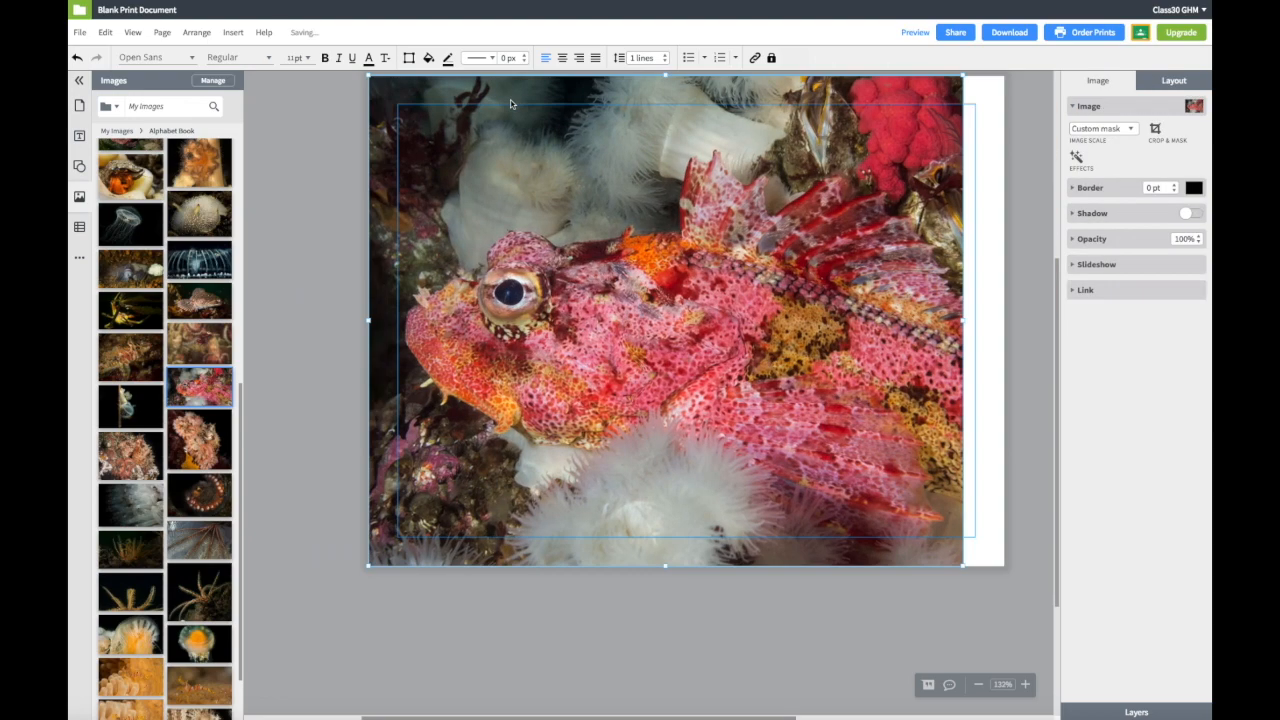
left_click(330, 277)
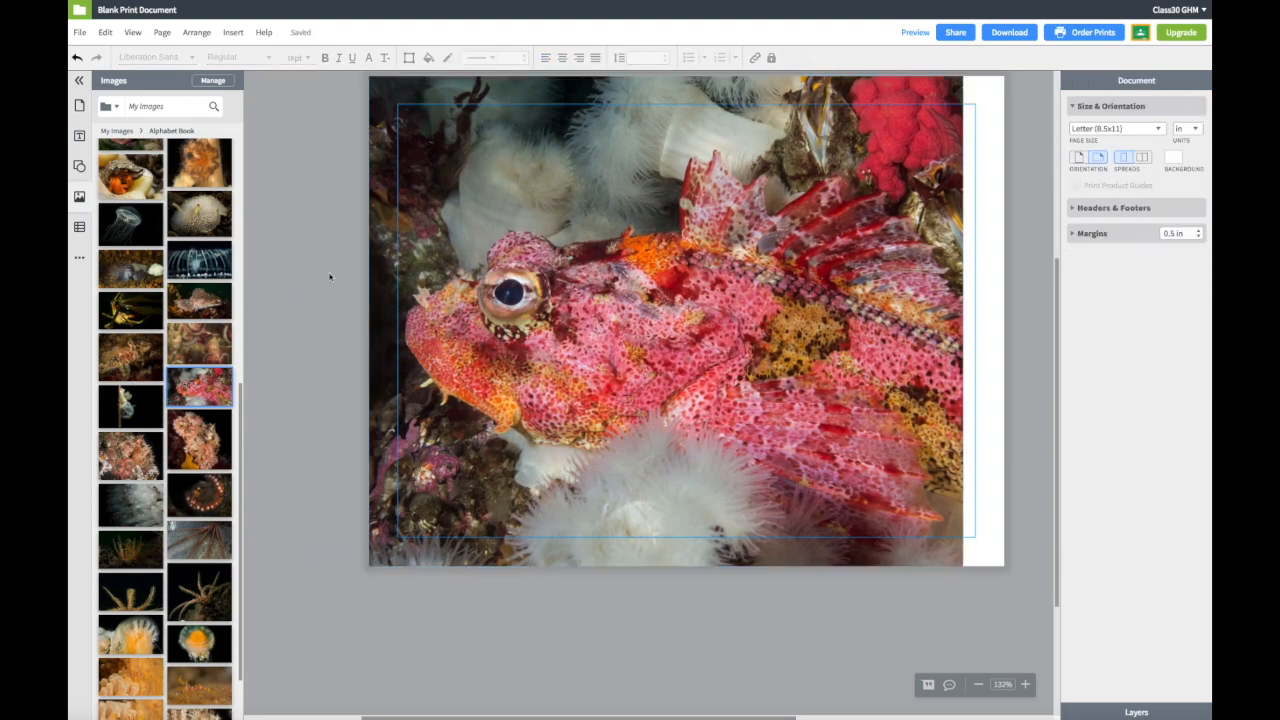
- Add a square shape, stretch it to cover the whole page, and move it down to uncover the fish photo's upper half
left_click(78, 167)
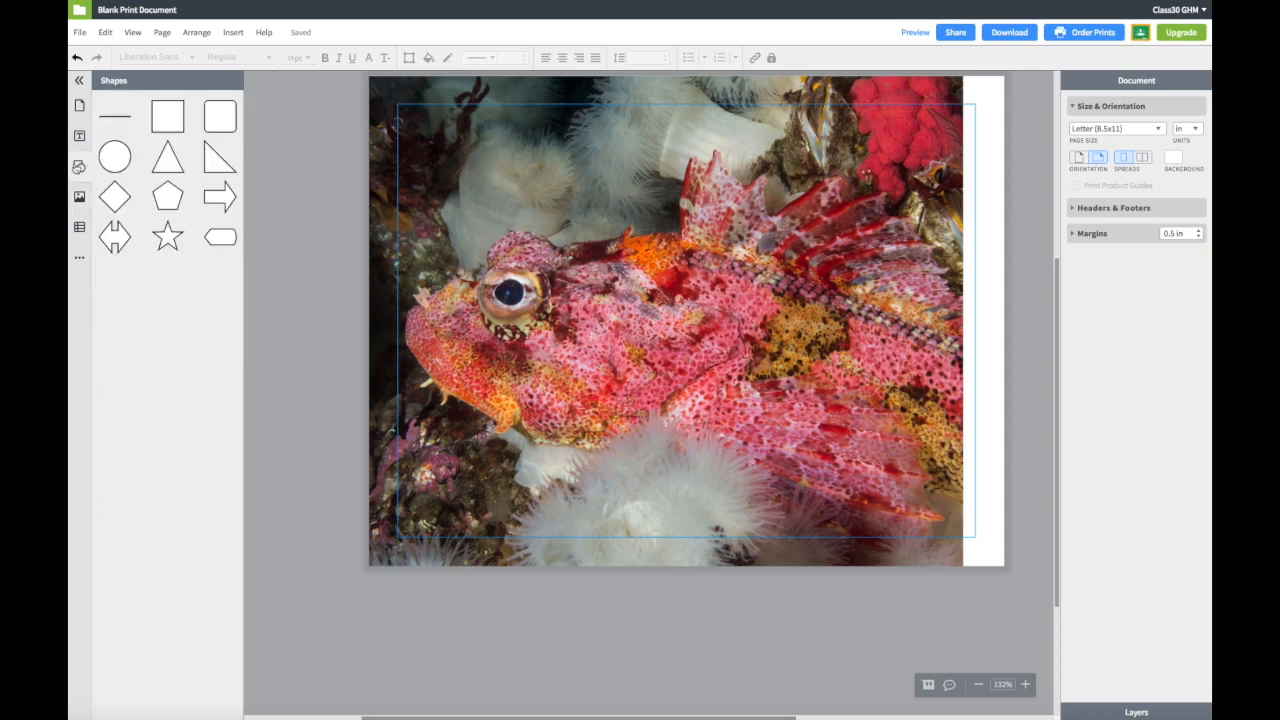
left_click(166, 119)
left_click_drag(673, 355, 934, 155)
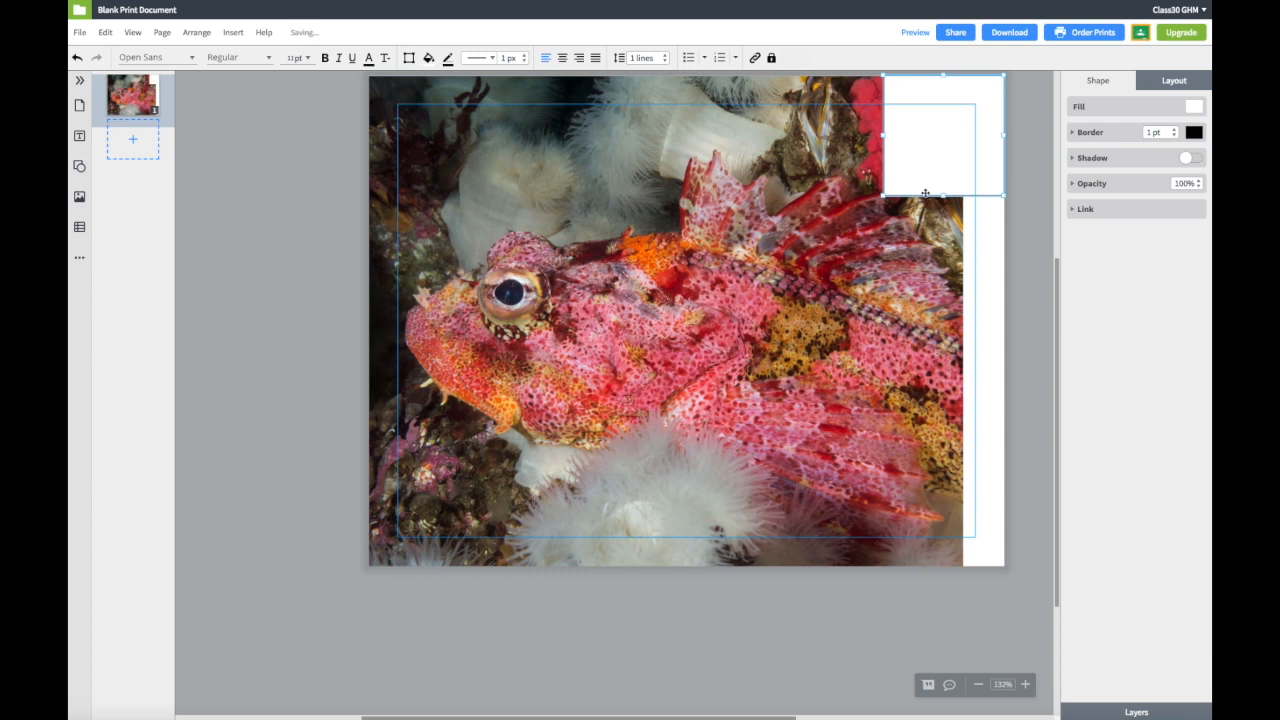
left_click_drag(883, 196, 349, 562)
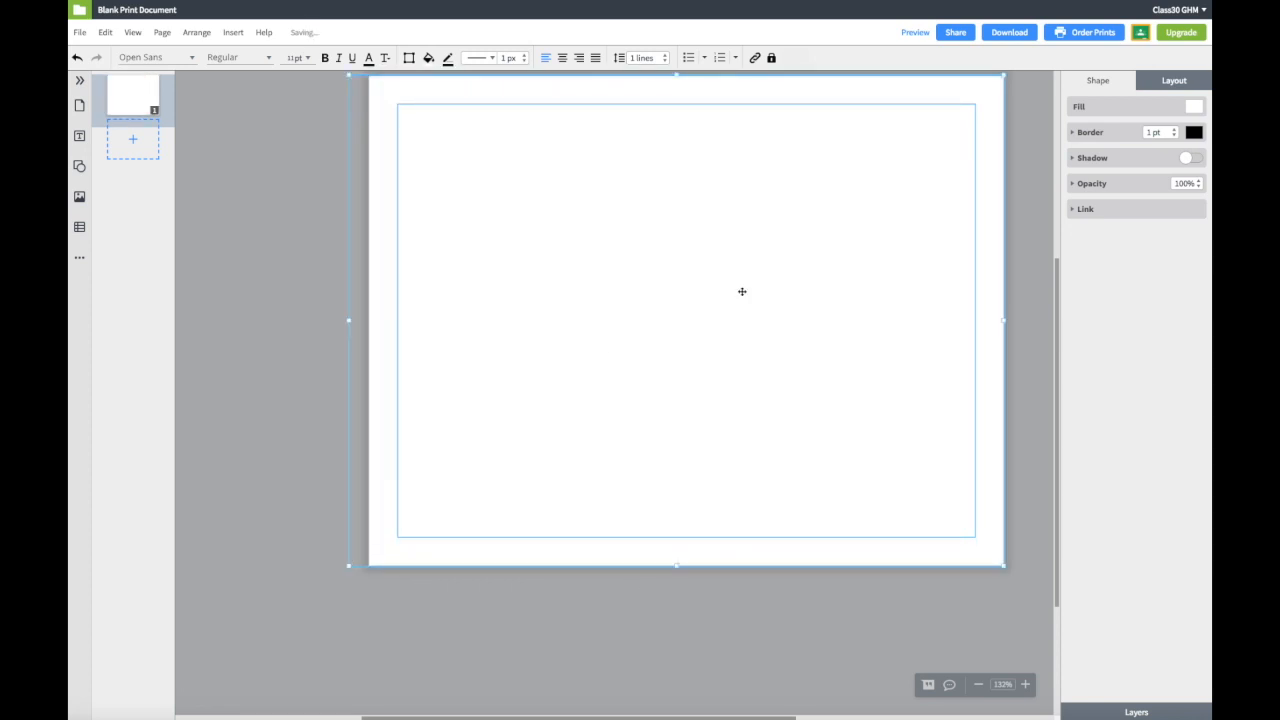
left_click_drag(807, 239, 791, 546)
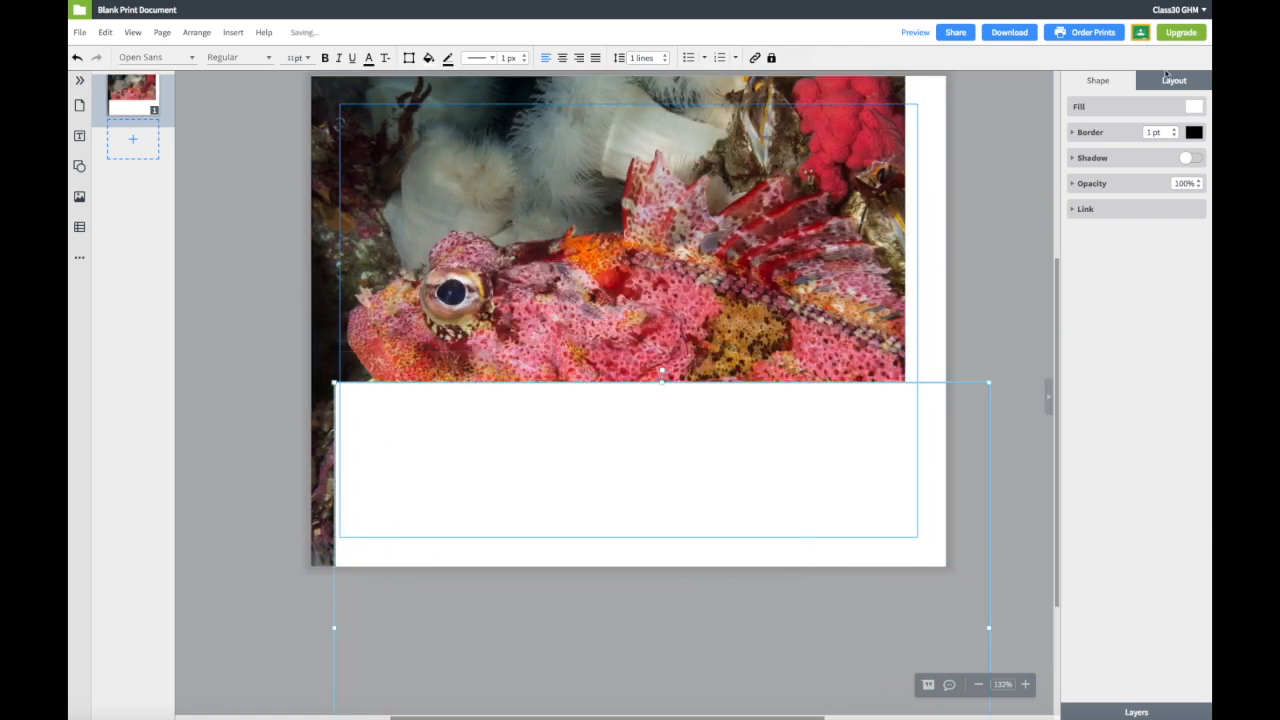
- Fill the large rectangle with a red sampled from the fish's body using the eyedropper
left_click(1194, 107)
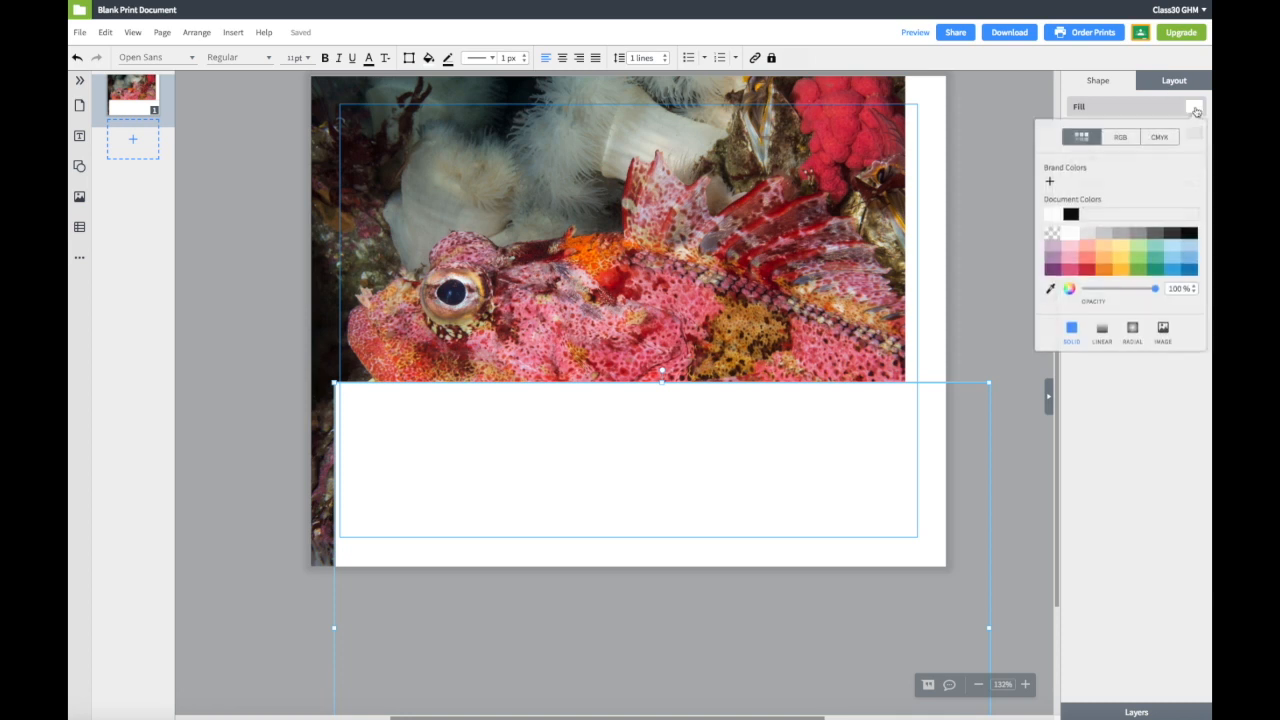
left_click(1051, 290)
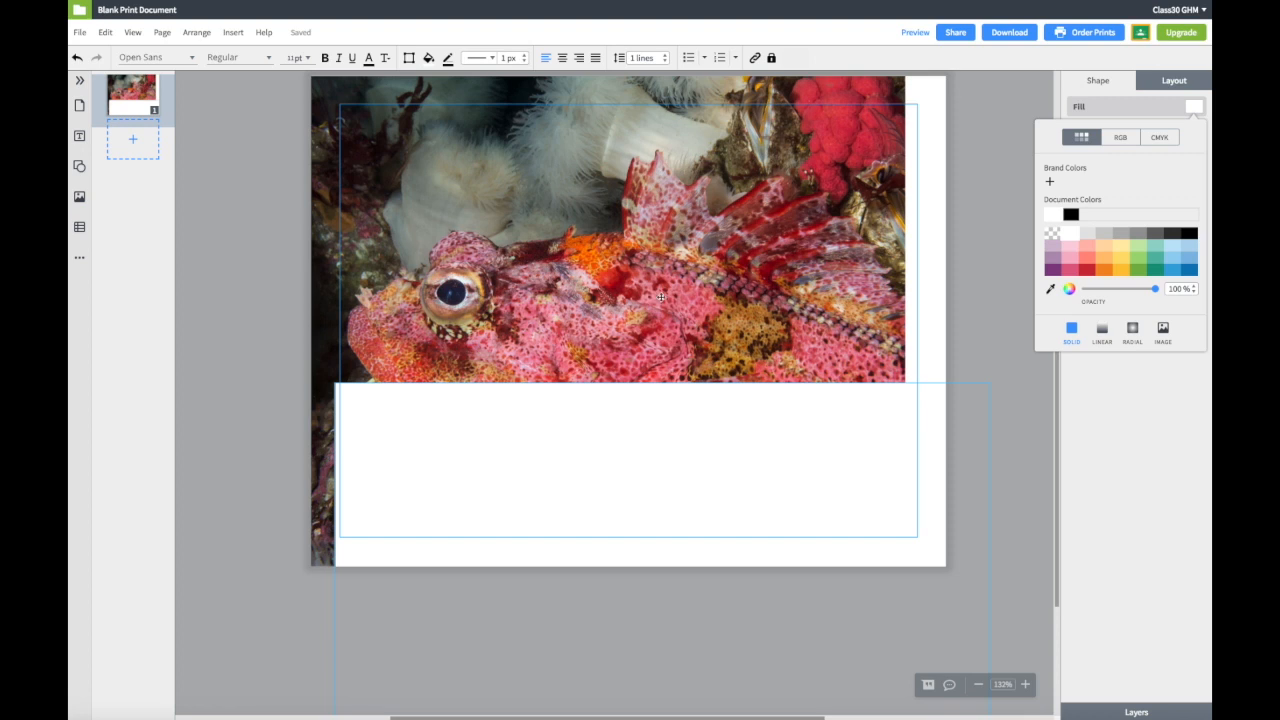
left_click(1048, 296)
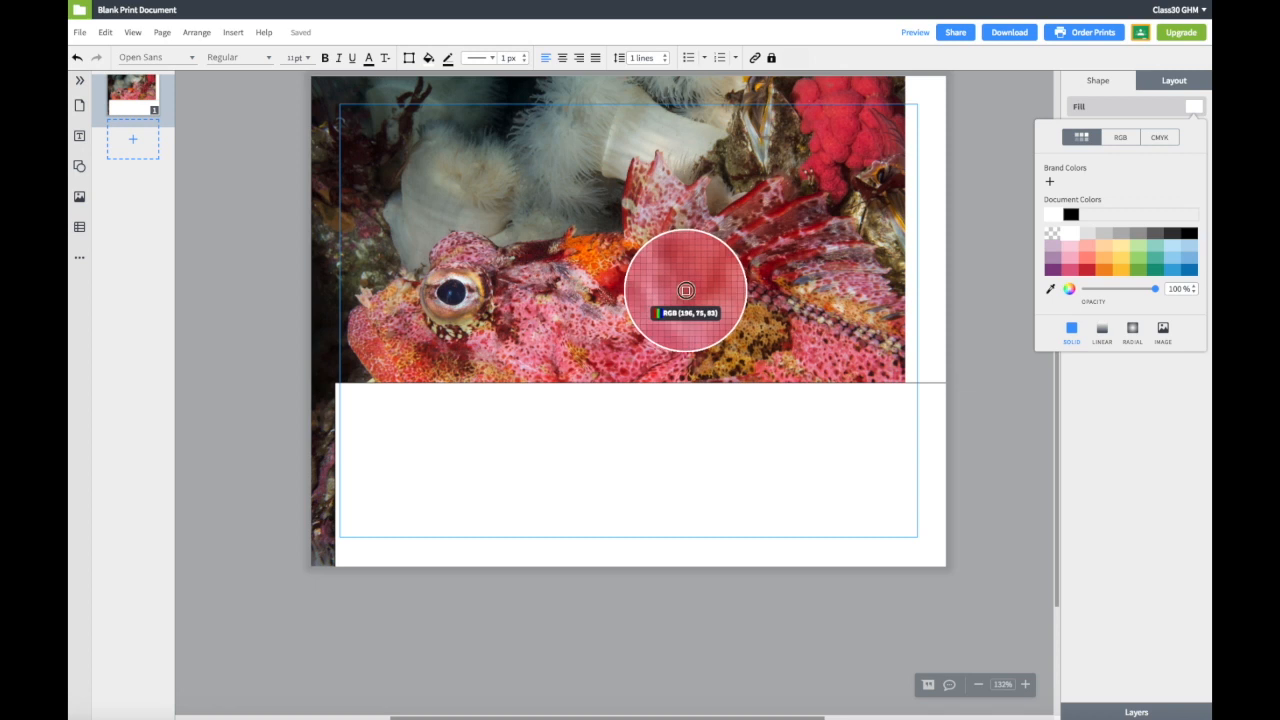
left_click(686, 289)
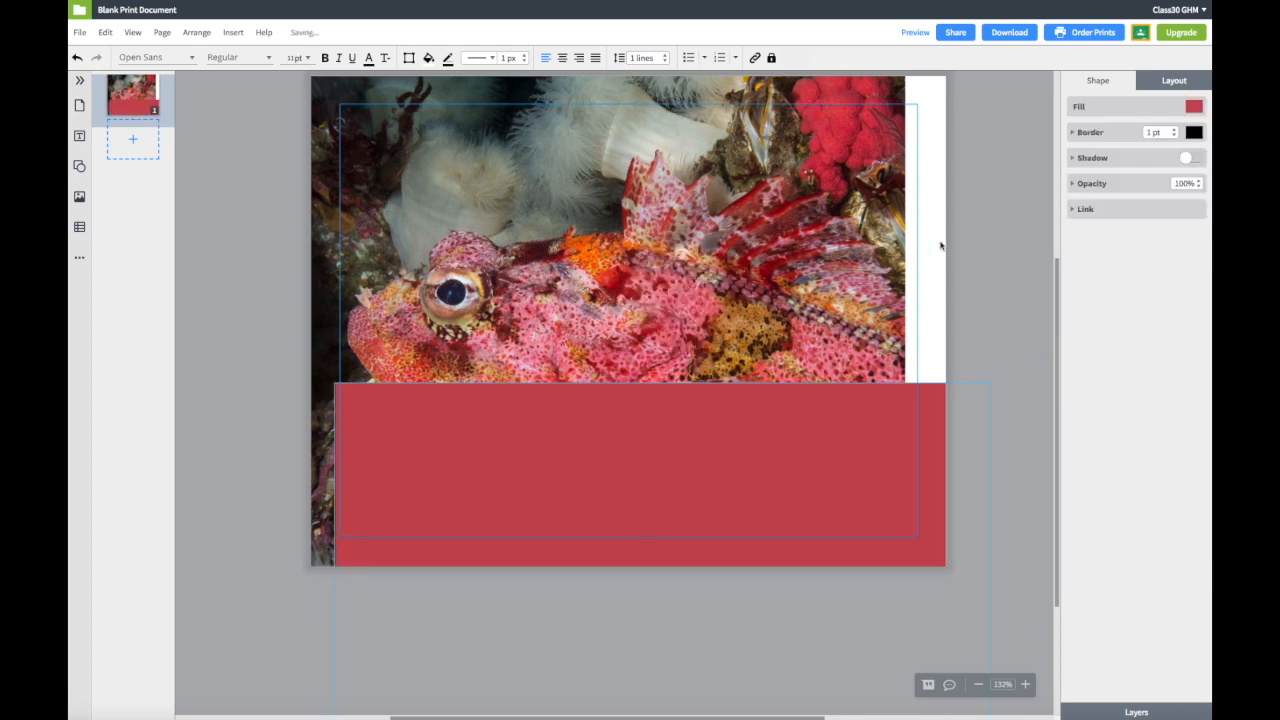
- Move the red rectangle up to cover the full page and send it backward behind the fish photo
left_click_drag(854, 427, 822, 121)
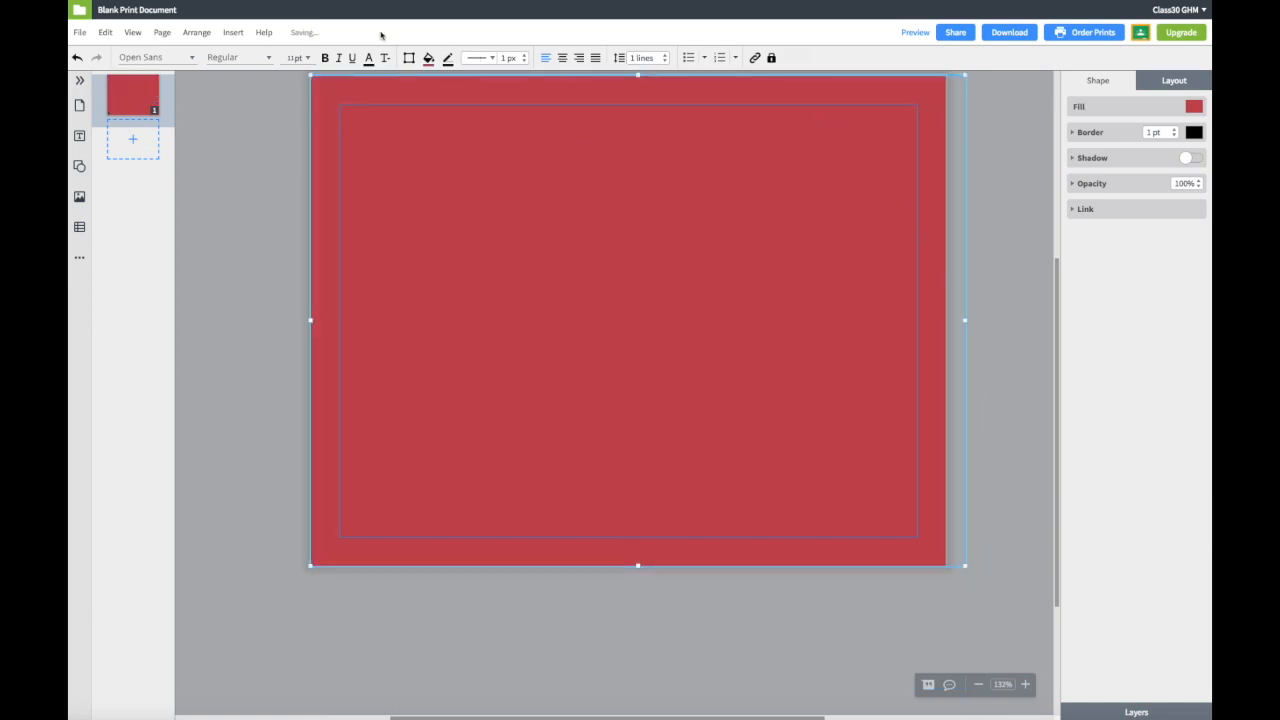
left_click(212, 32)
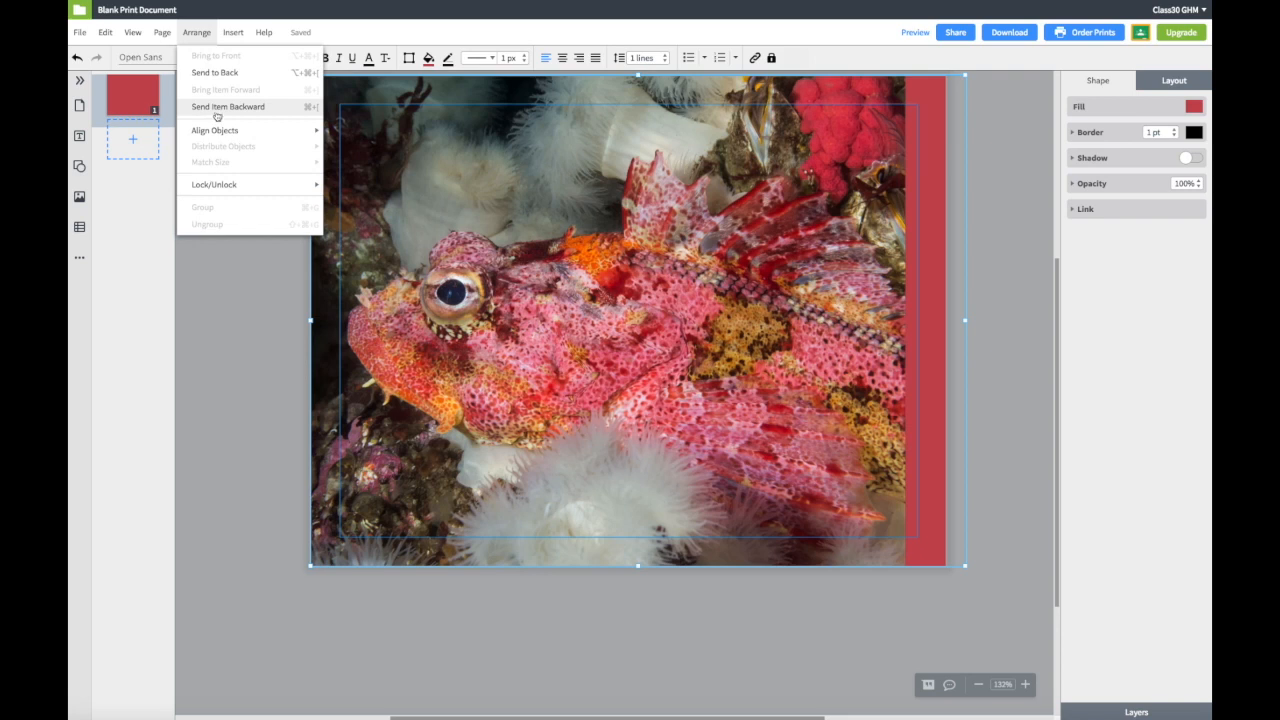
left_click(215, 106)
- Shrink the fish photo and position it along the right margin with red background around it
left_click(553, 344)
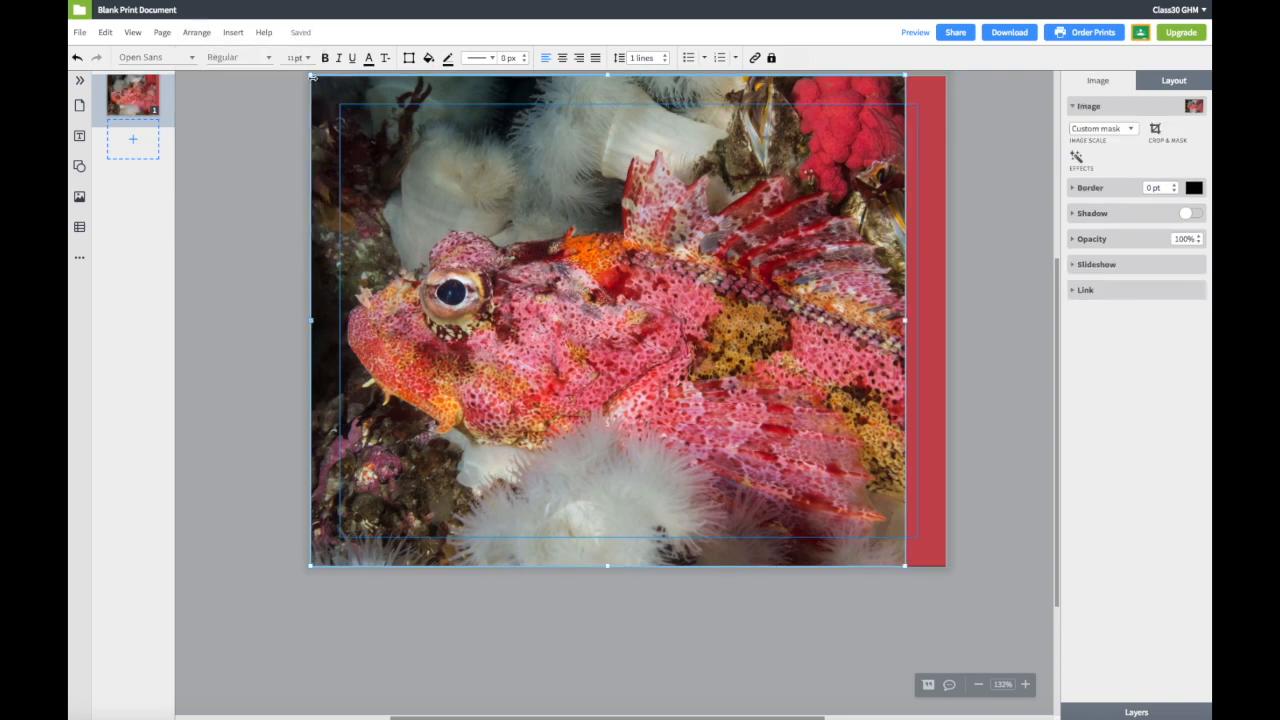
left_click_drag(311, 77, 454, 177)
left_click_drag(552, 263, 561, 207)
left_click(273, 298)
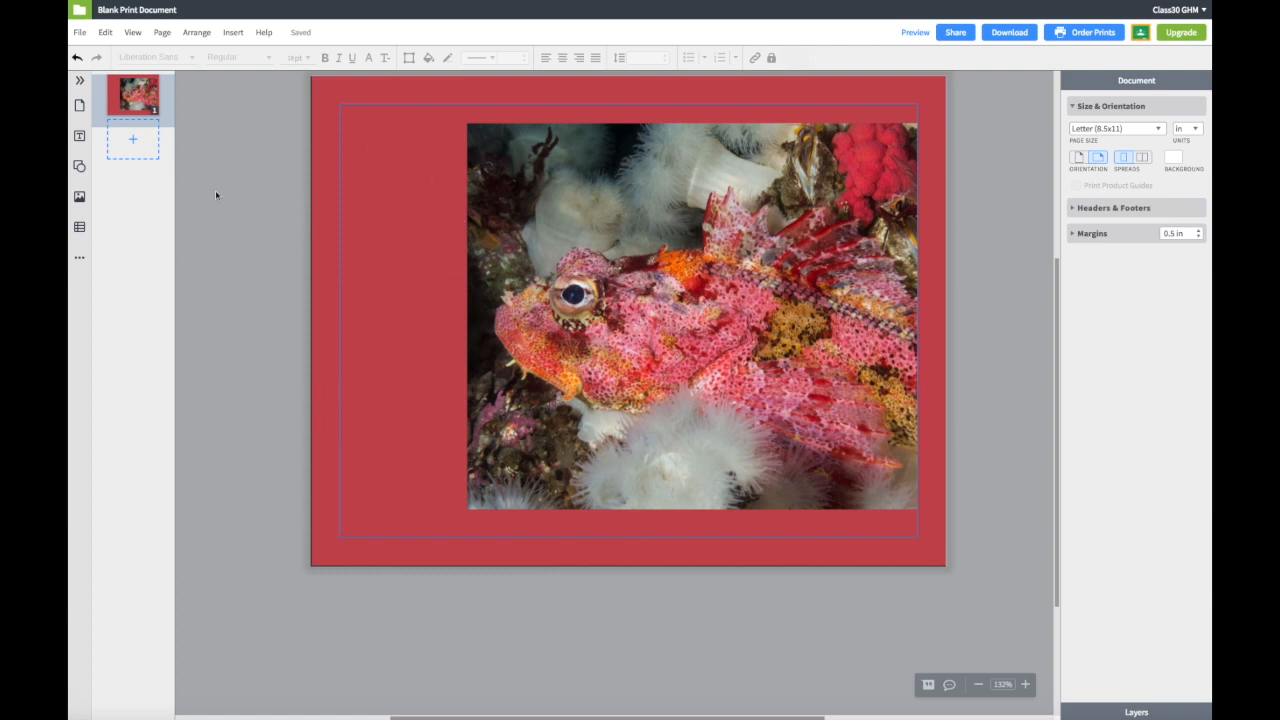
- Duplicate the finished fish page as a second page
left_click(134, 100)
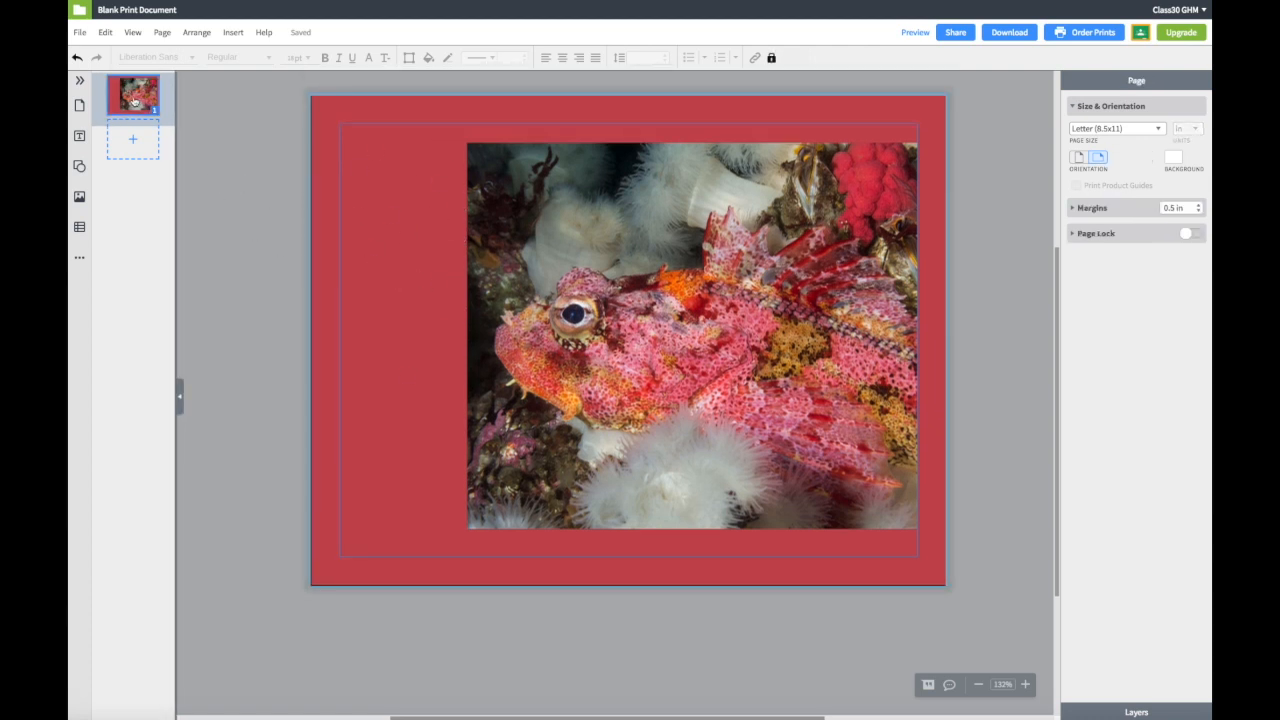
left_click(162, 32)
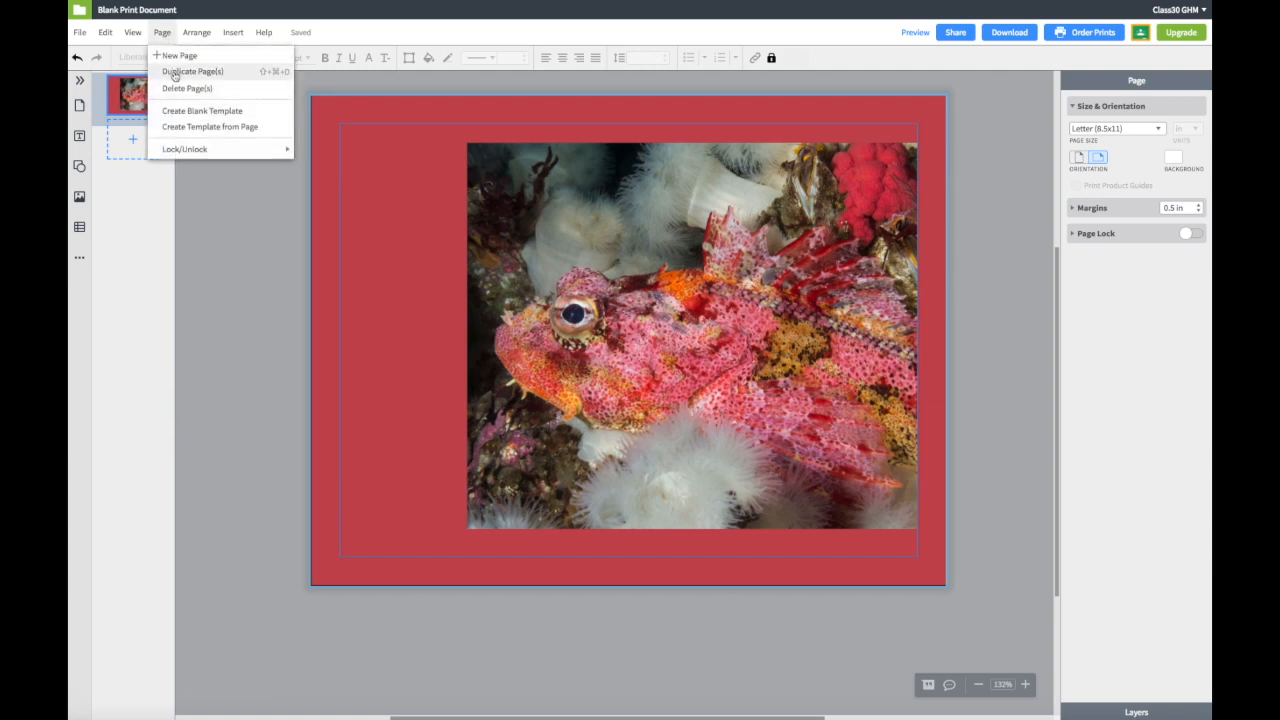
left_click(174, 76)
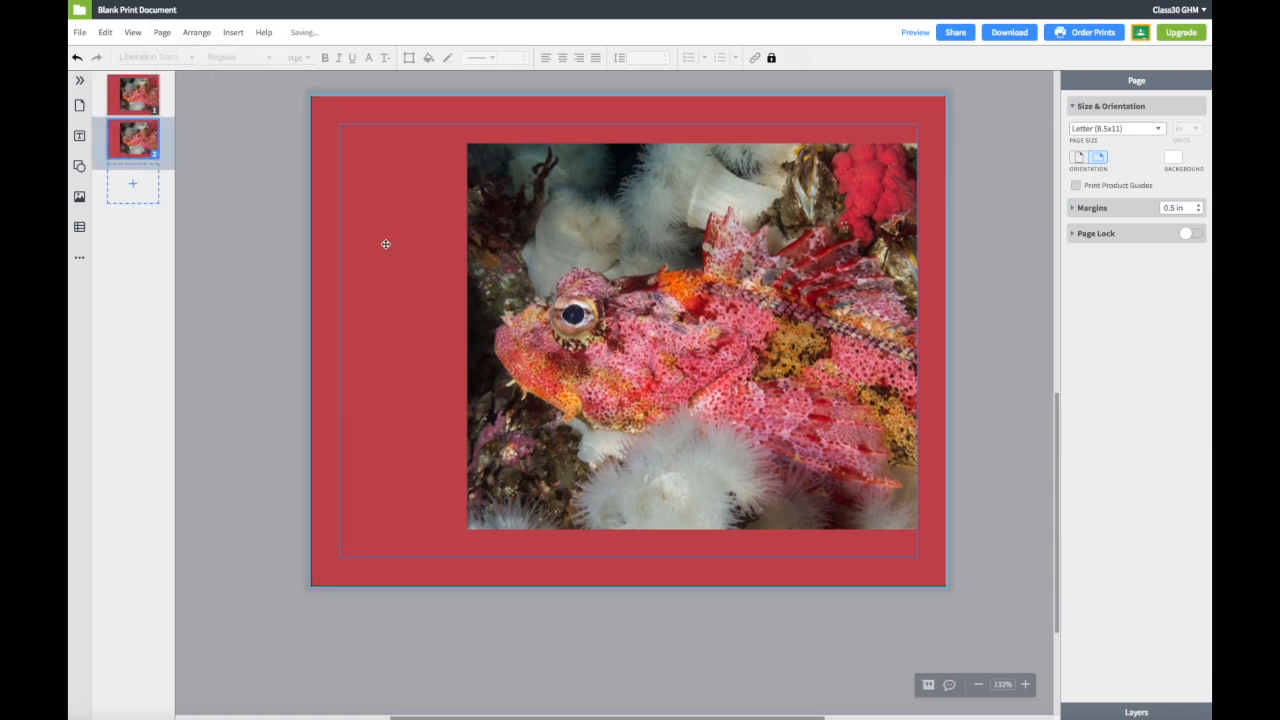
- Replace the fish photo on page 2 with the green sea slug photo from the Alphabet Book folder
left_click(687, 366)
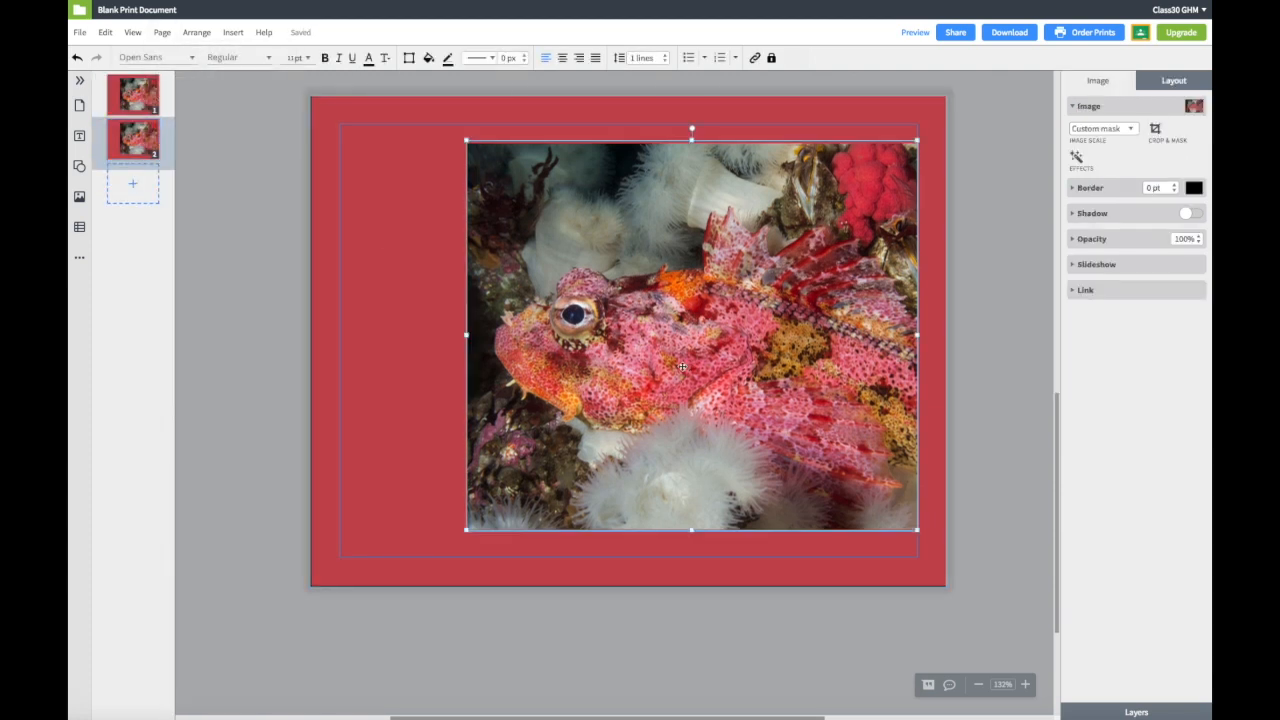
left_click(79, 198)
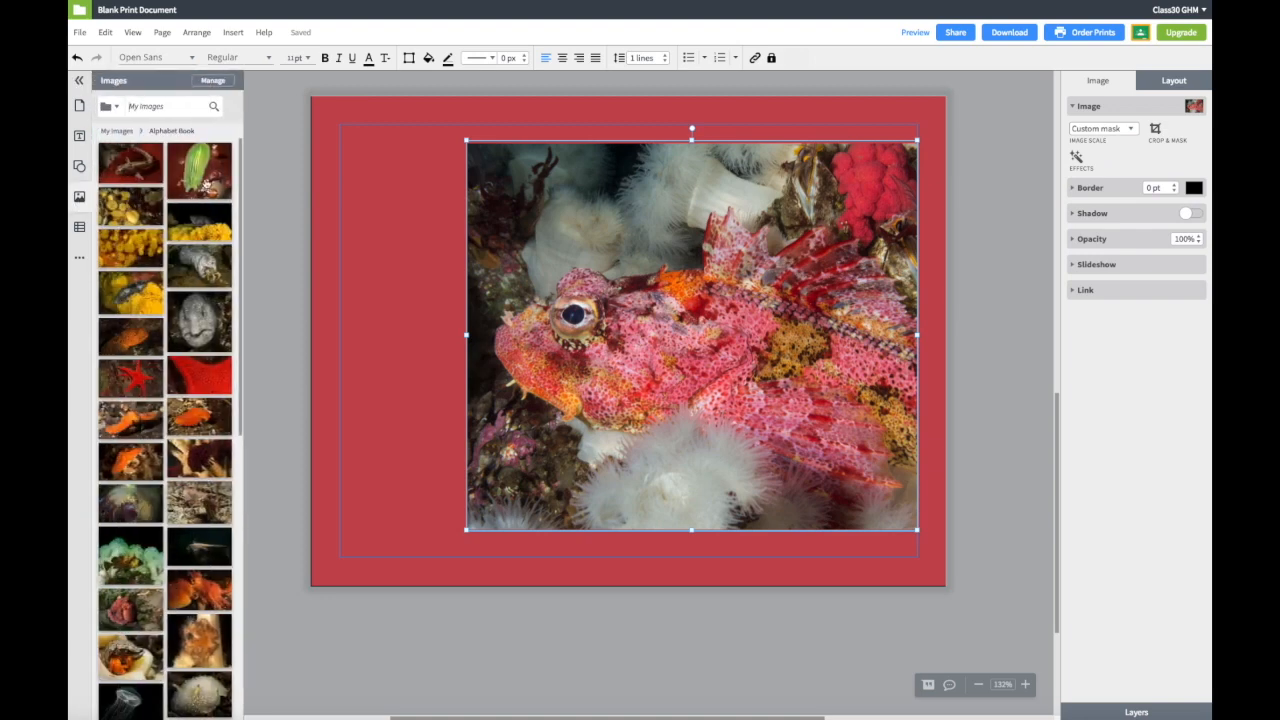
left_click_drag(199, 170, 635, 328)
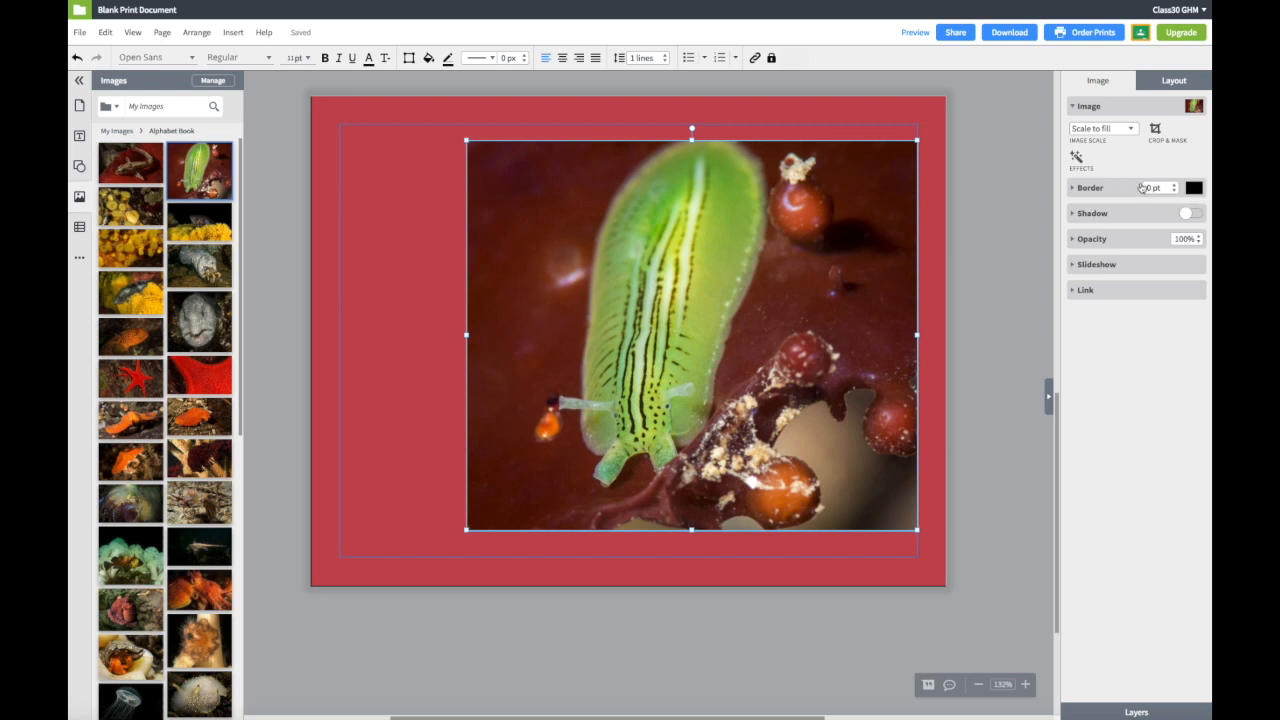
- Recolor page 2's background rectangle with a yellow-green sampled from the sea slug, and return to the page thumbnails
left_click(389, 213)
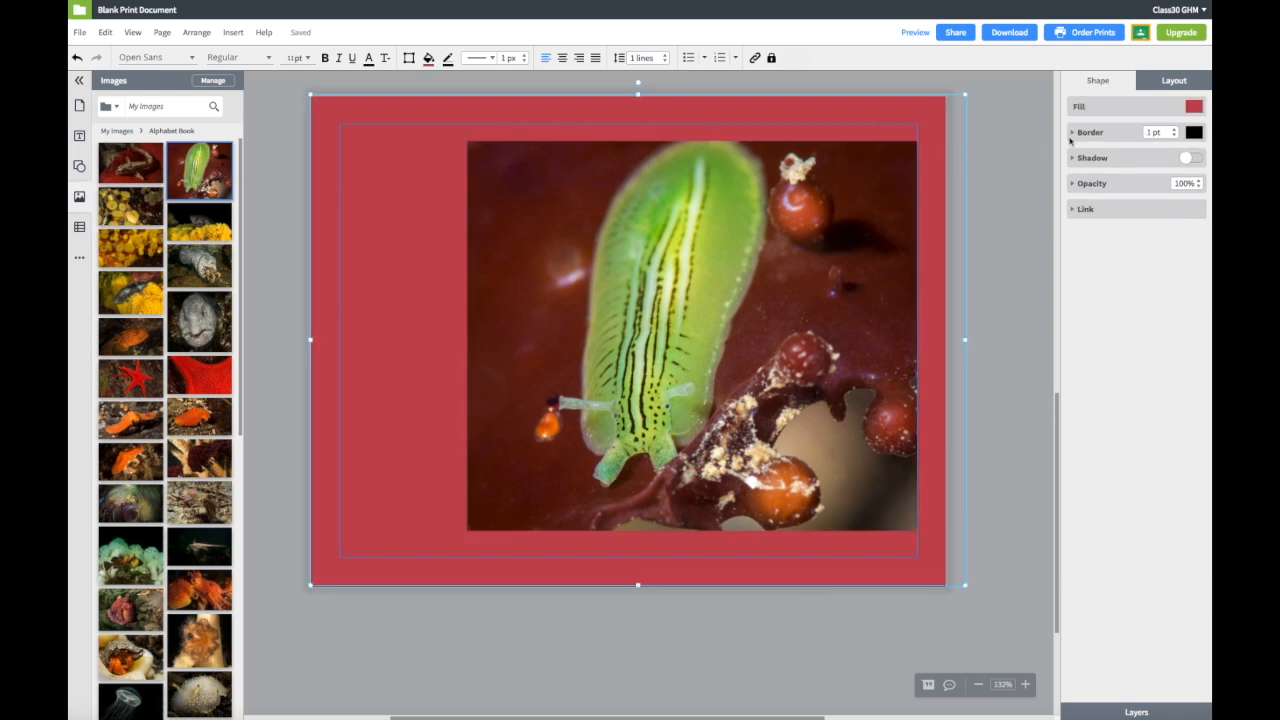
left_click(1195, 107)
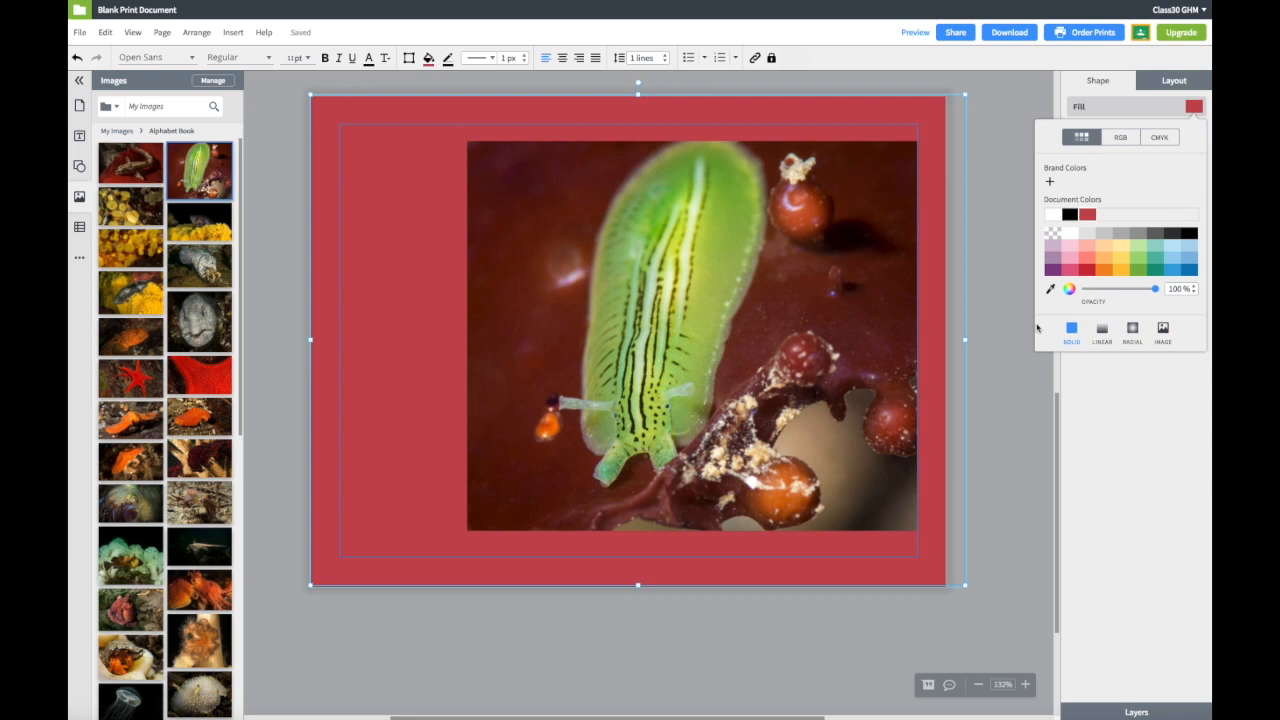
left_click(1052, 289)
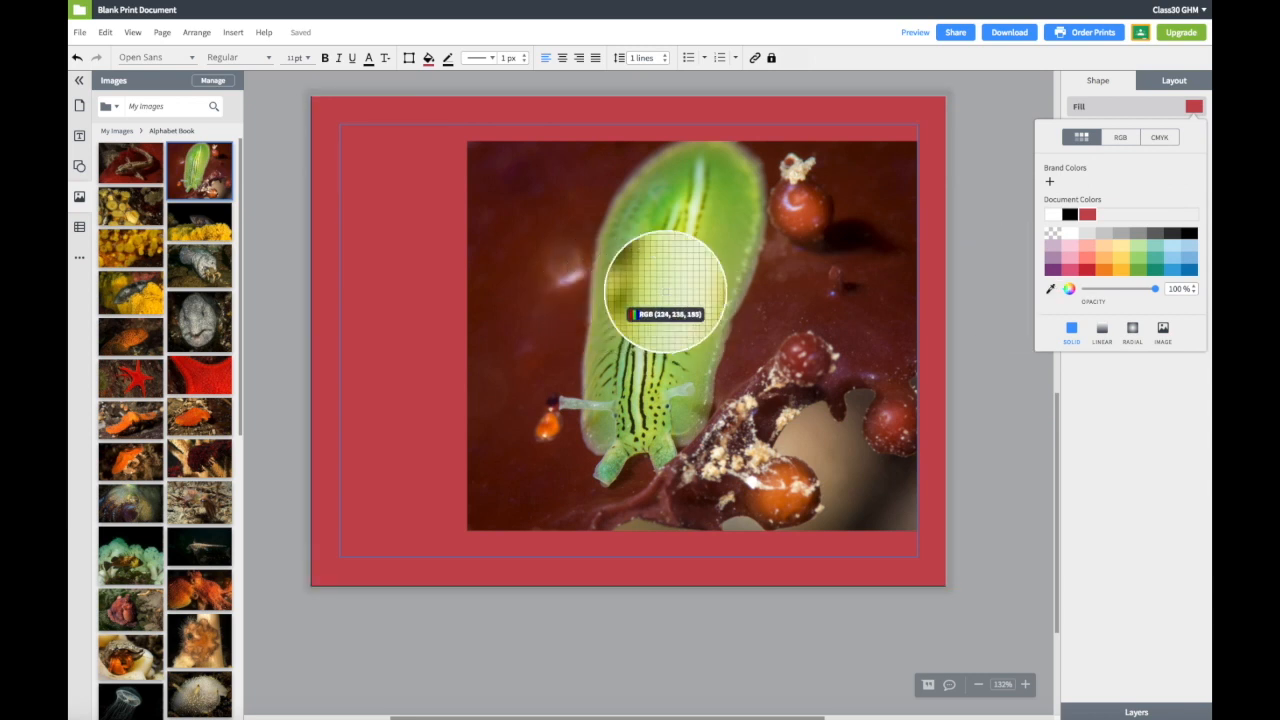
left_click(703, 281)
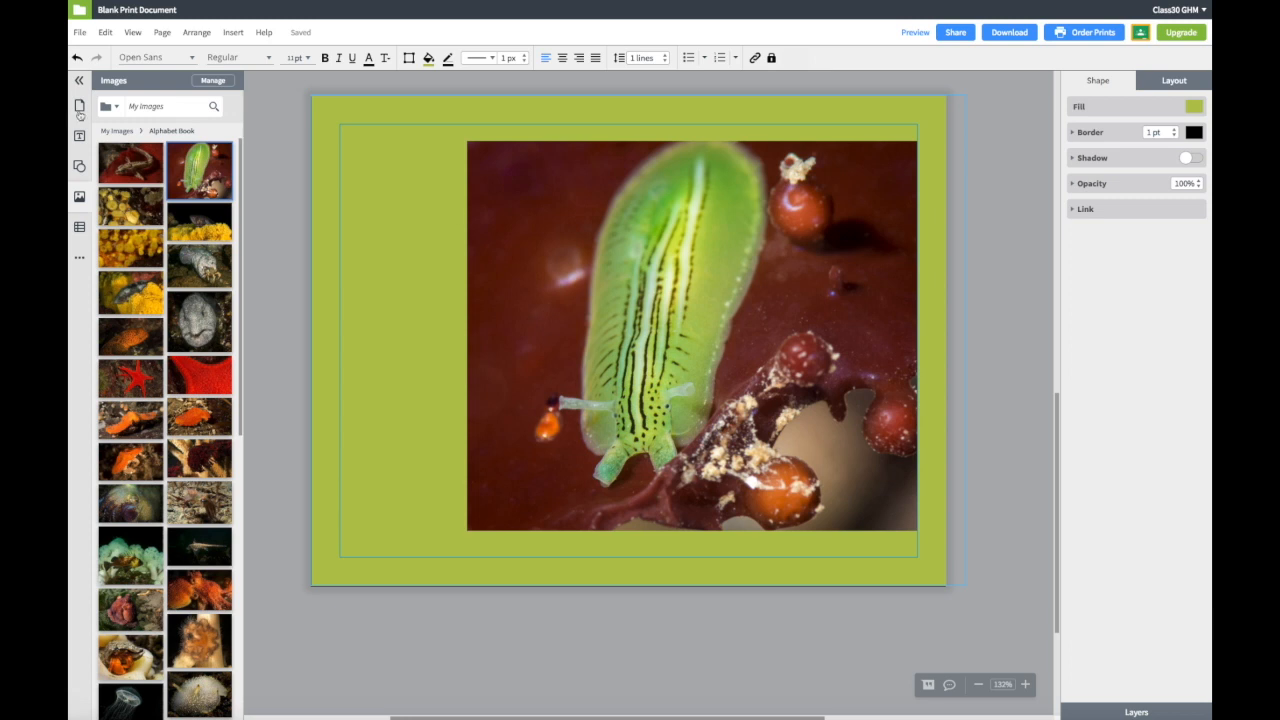
left_click(80, 106)
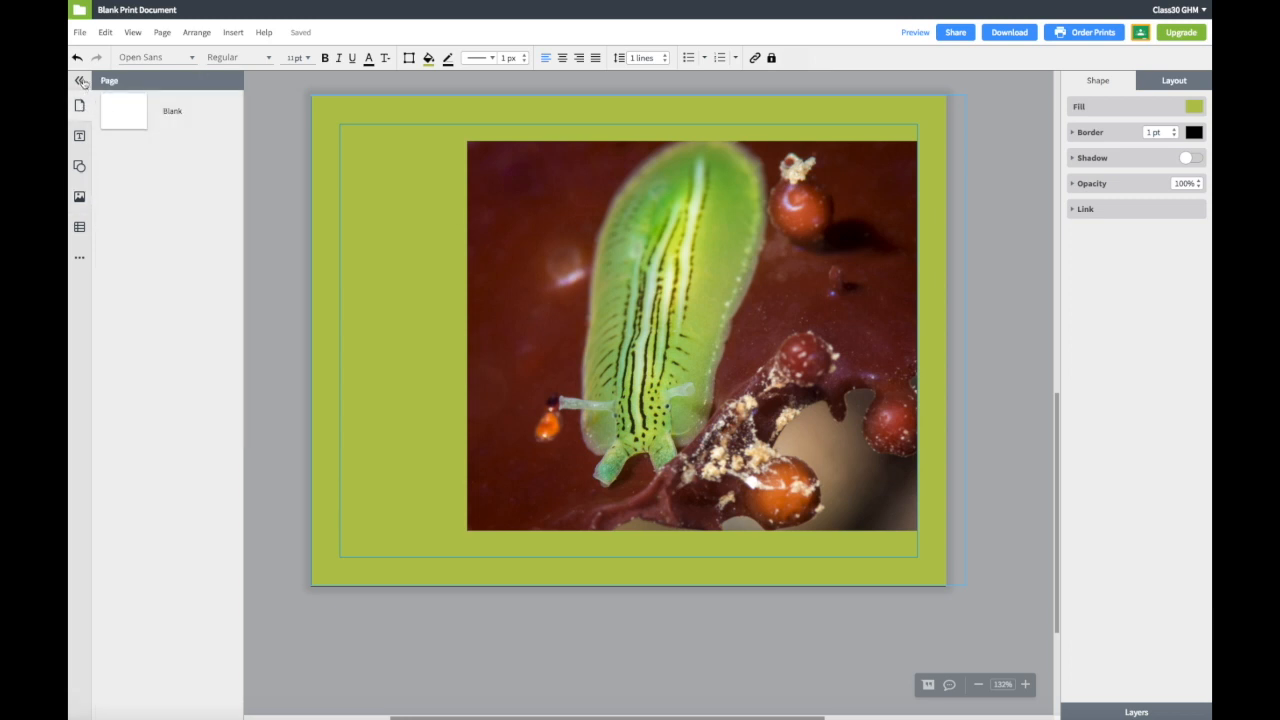
left_click(80, 81)
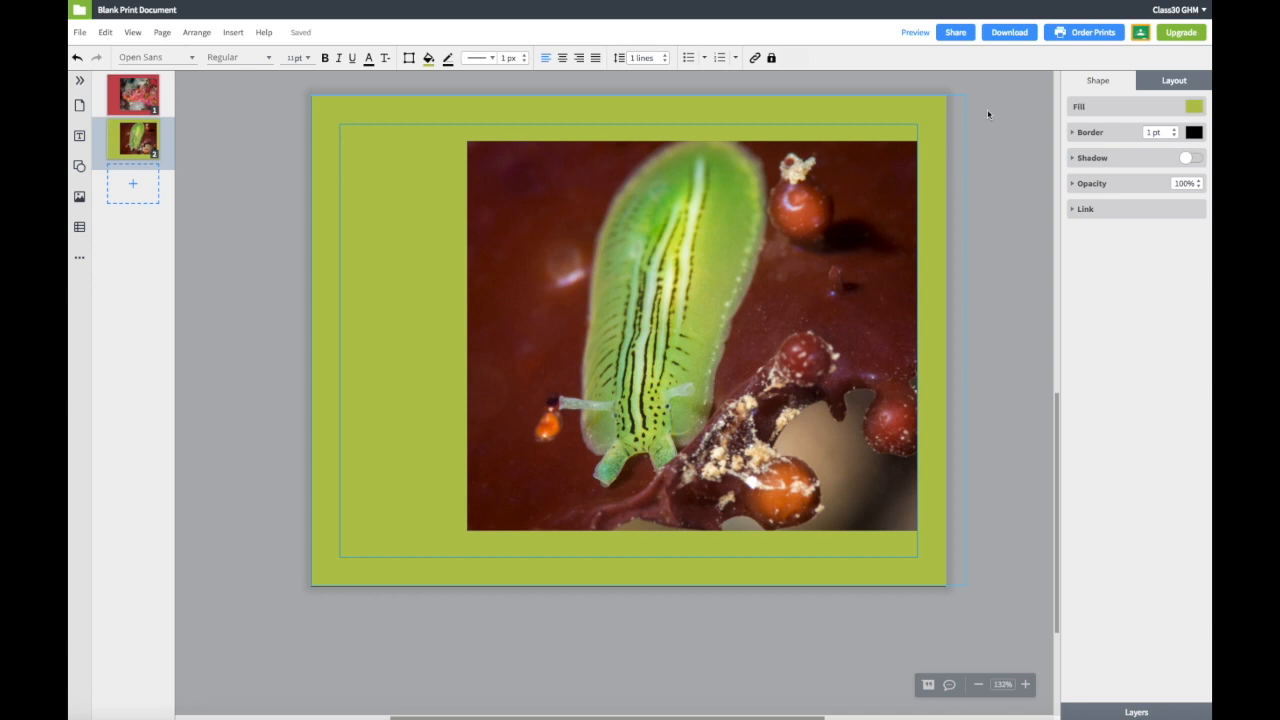
left_click(82, 33)
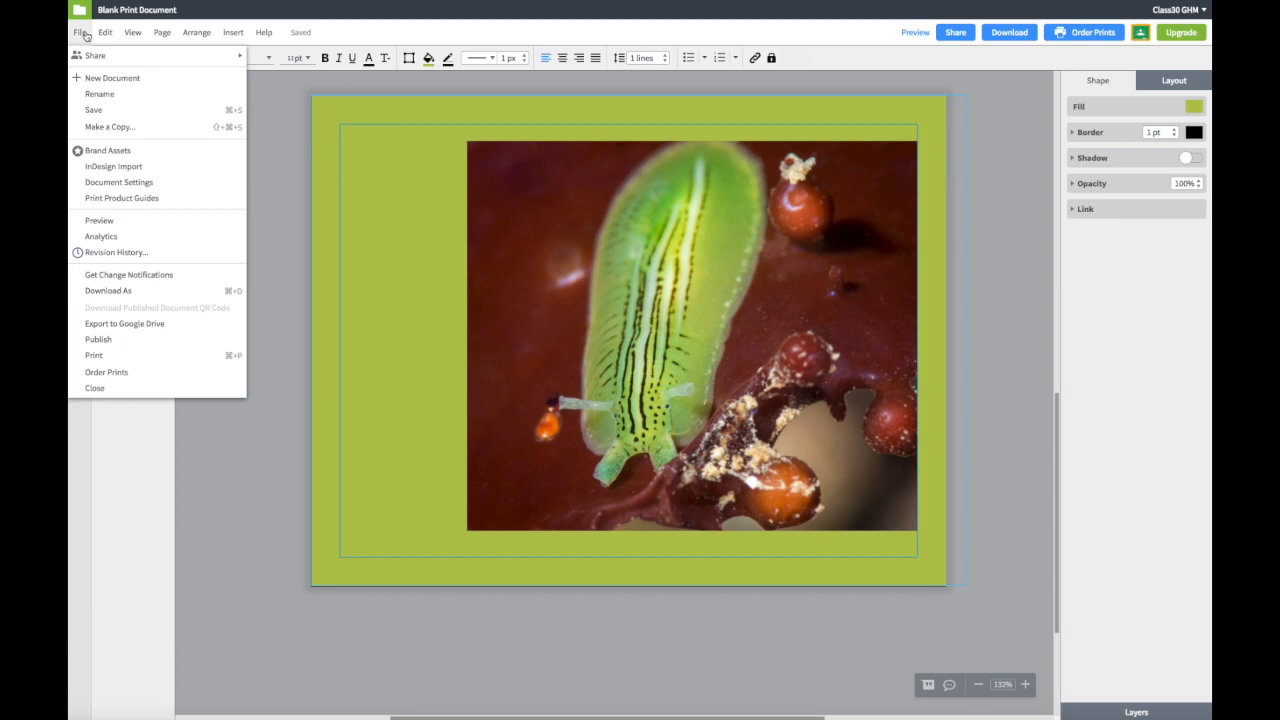
mouse_move(104, 37)
left_click(92, 111)
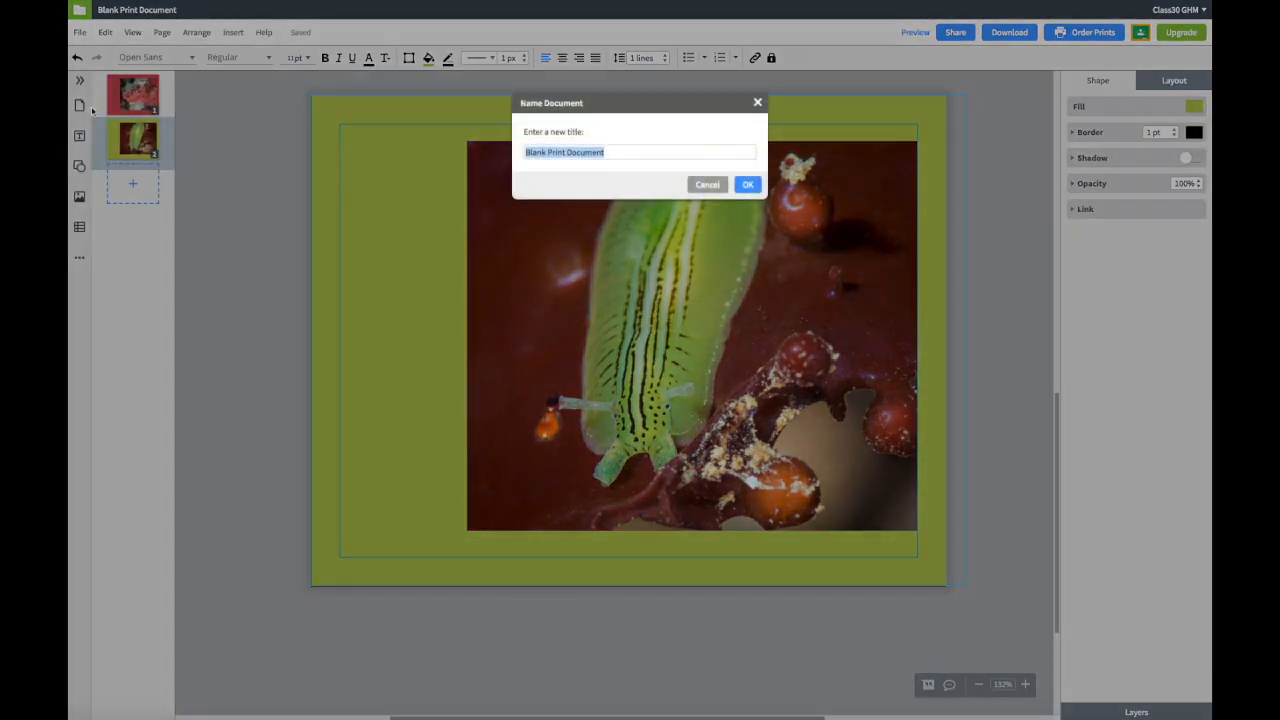
left_click(708, 186)
- Export the document to Google Drive and open the Lucidpress folder in My Drive
left_click(80, 33)
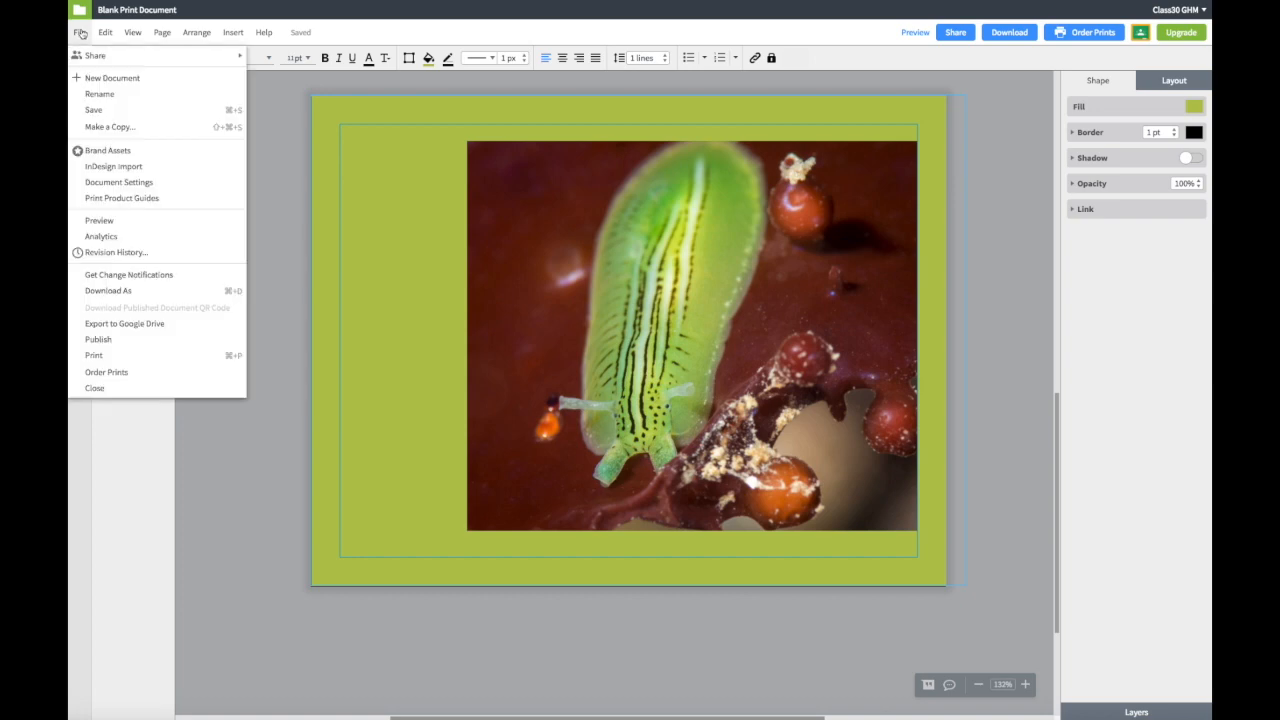
left_click(114, 324)
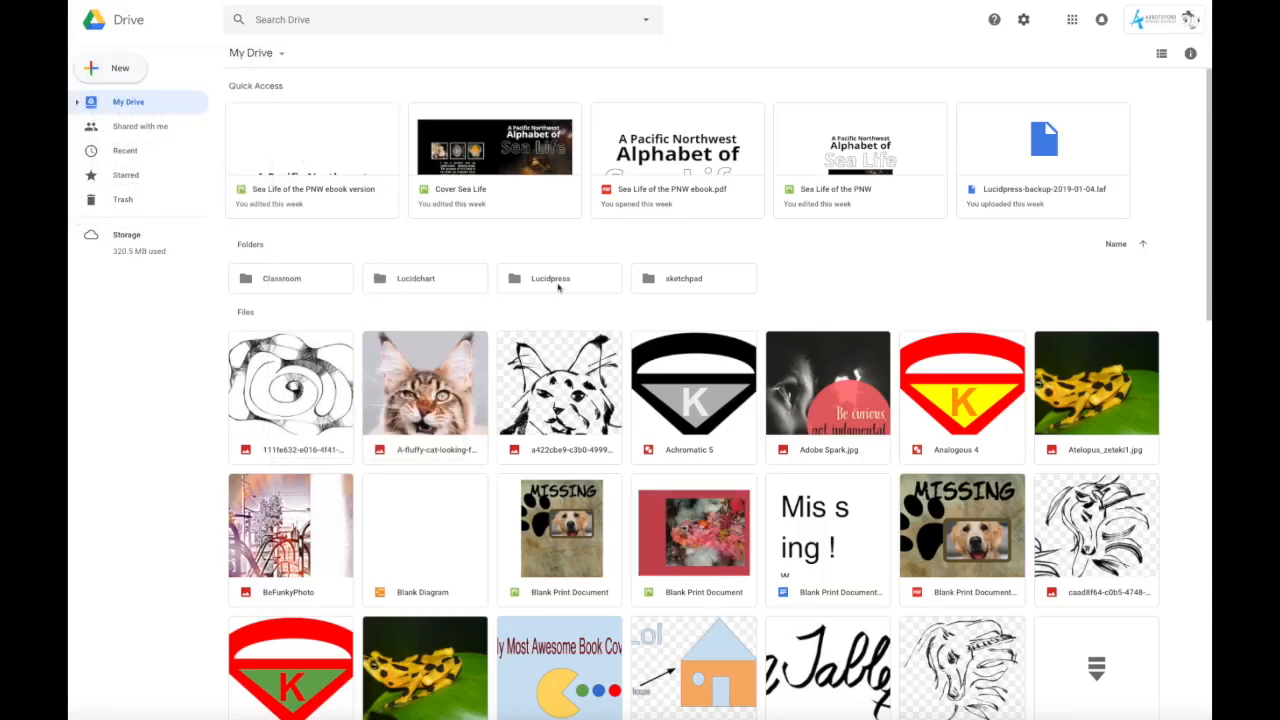
left_click(556, 282)
double_click(556, 282)
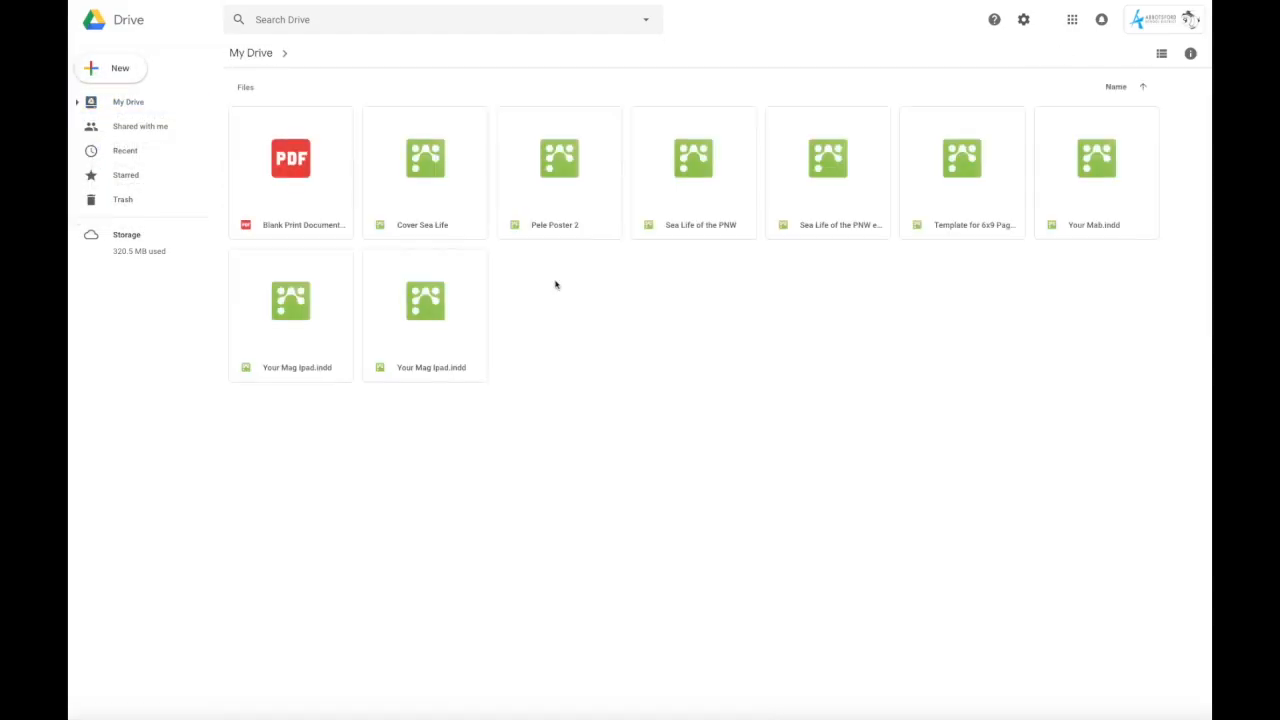